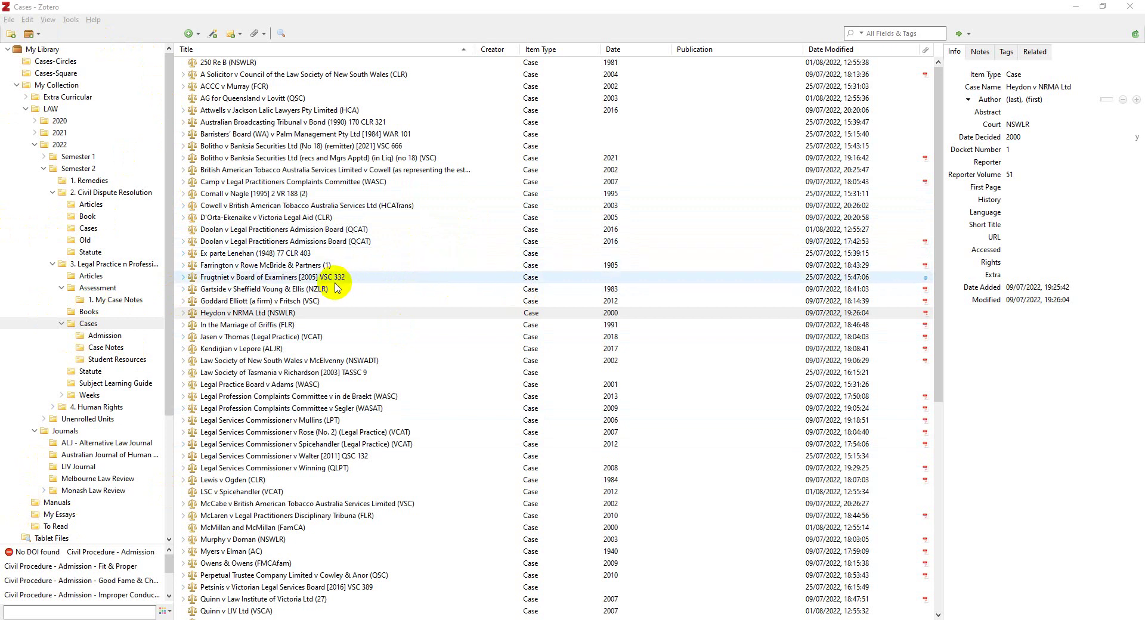
Switch to the MyCases workbook in Excel and copy the case name Harvey v Law Society from cell E37
{"action": "key", "text": "alt+Tab"}
{"action": "key", "text": "super+Up"}
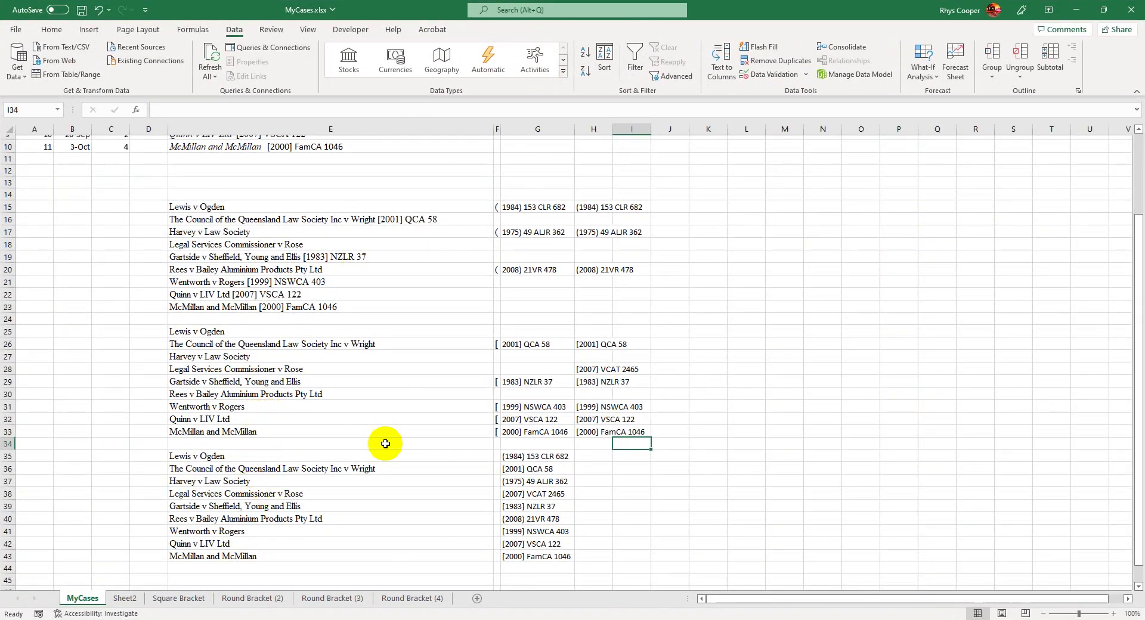
{"action": "left_click", "coordinate": [338, 477]}
{"action": "left_click_drag", "start_coordinate": [338, 477], "coordinate": [543, 482]}
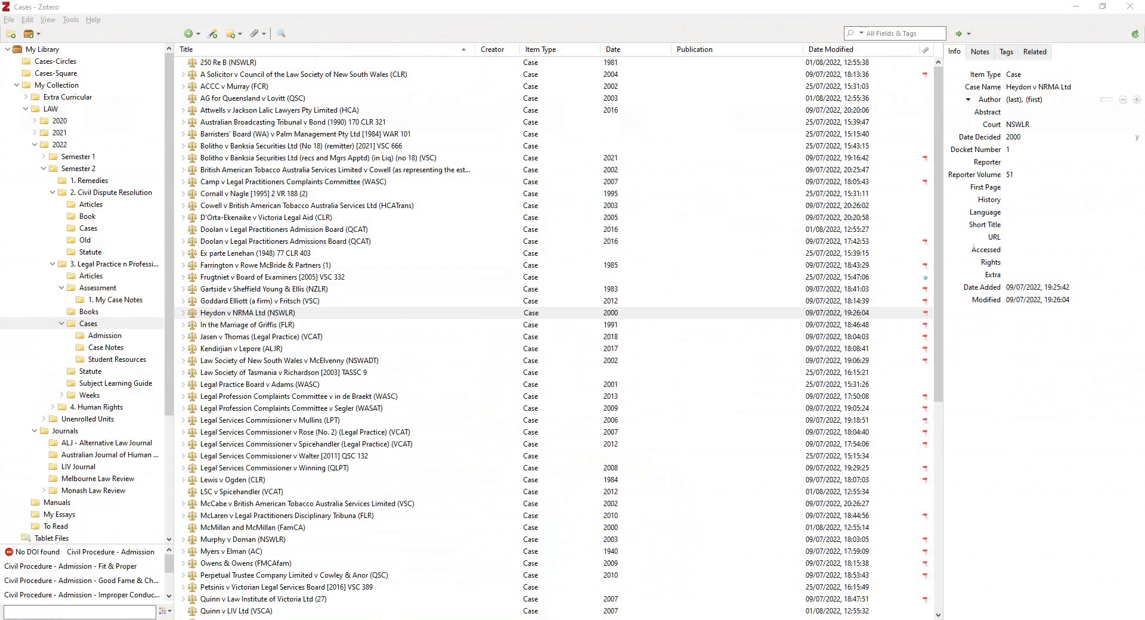
In Zotero, add a new Case item to the 1. My Case Notes collection and name it Harvey v Law Society
{"action": "left_click", "coordinate": [189, 34]}
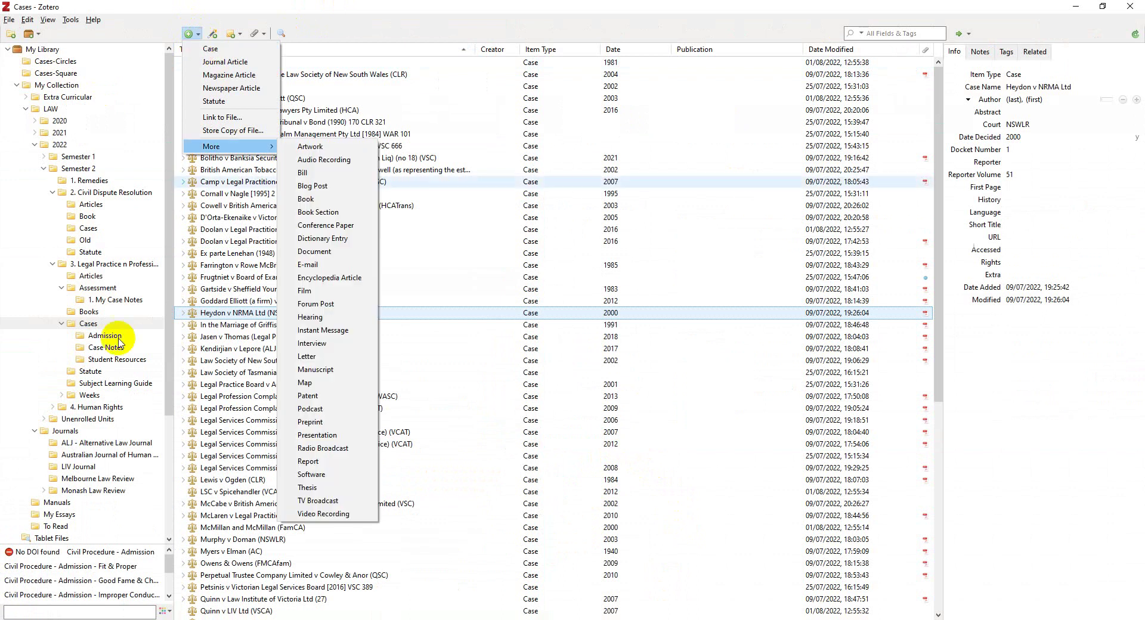
{"action": "left_click", "coordinate": [104, 300]}
{"action": "left_click", "coordinate": [192, 34]}
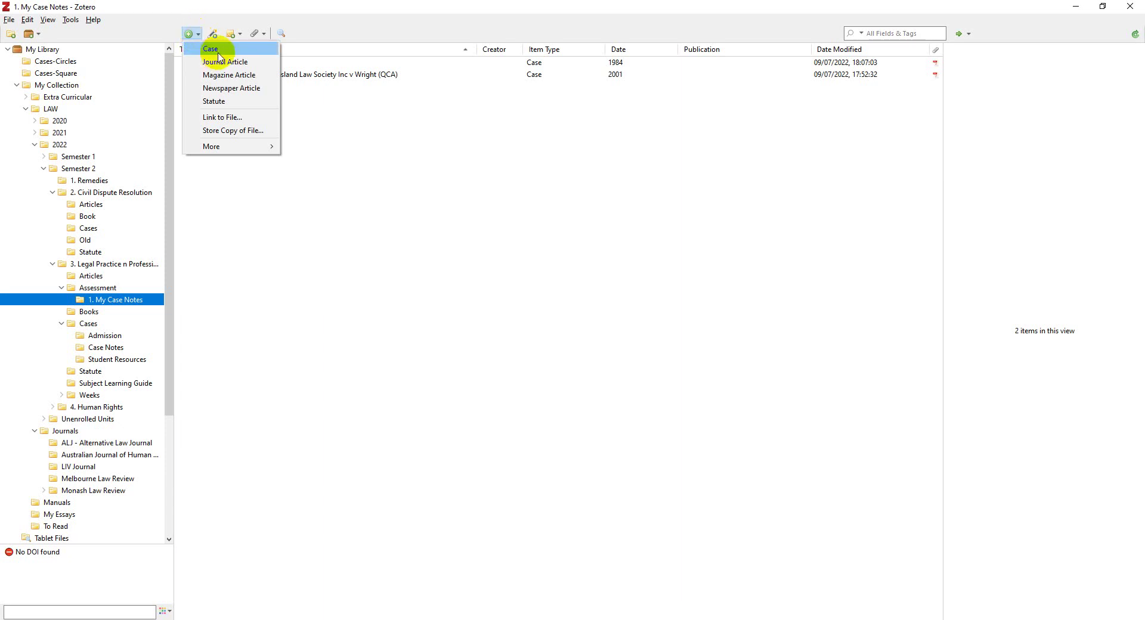
{"action": "left_click", "coordinate": [217, 50]}
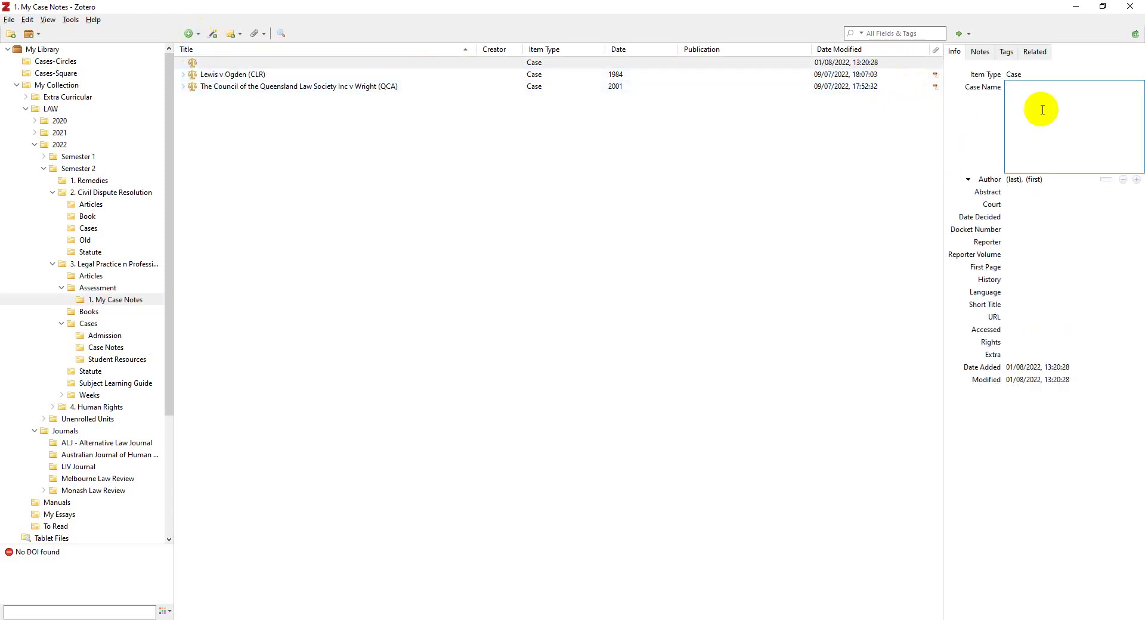
{"action": "type", "text": "Harvey v Law Society"}
{"action": "key", "text": "Tab"}
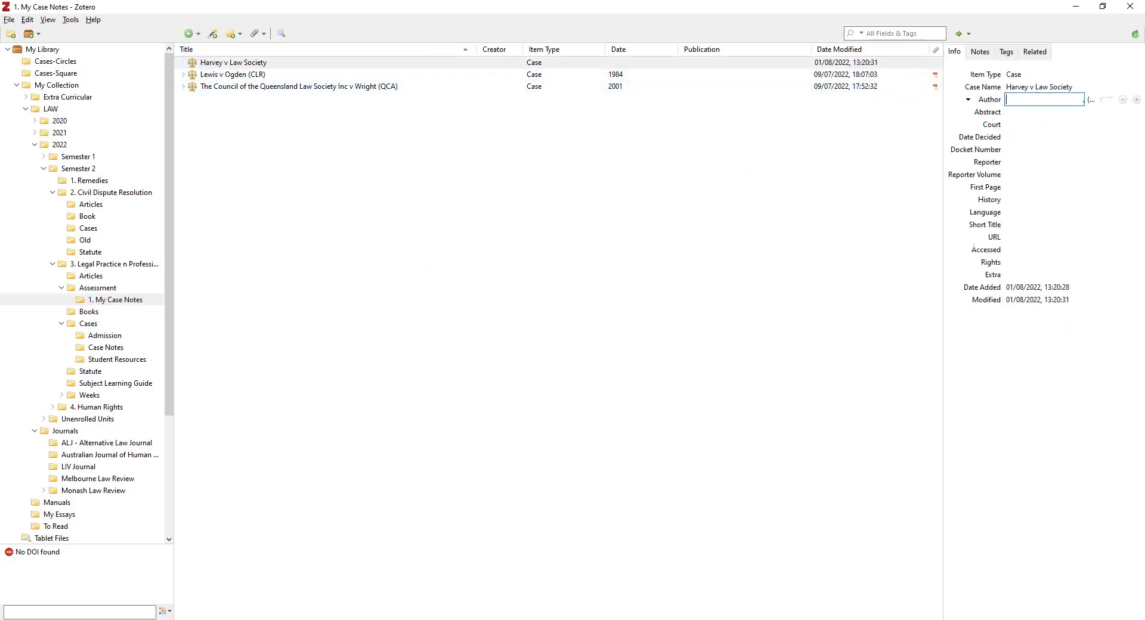
Arrange the Zotero window over the maximized MyCases workbook so that the case's citation in row 37 can be read
{"action": "key", "text": "alt+Tab"}
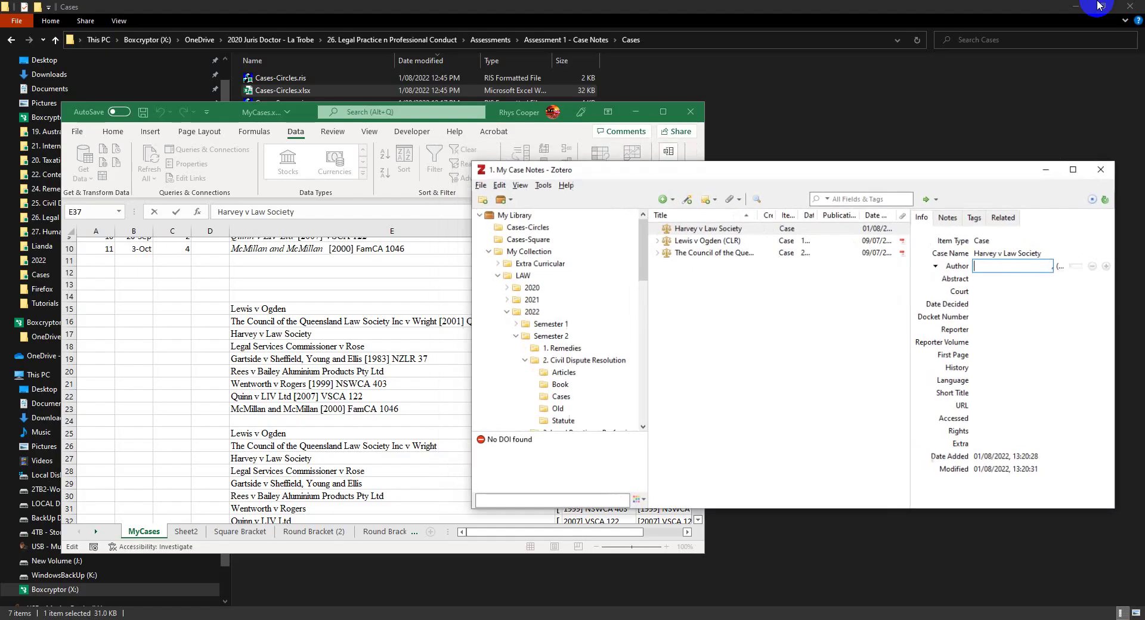
{"action": "left_click", "coordinate": [1103, 6]}
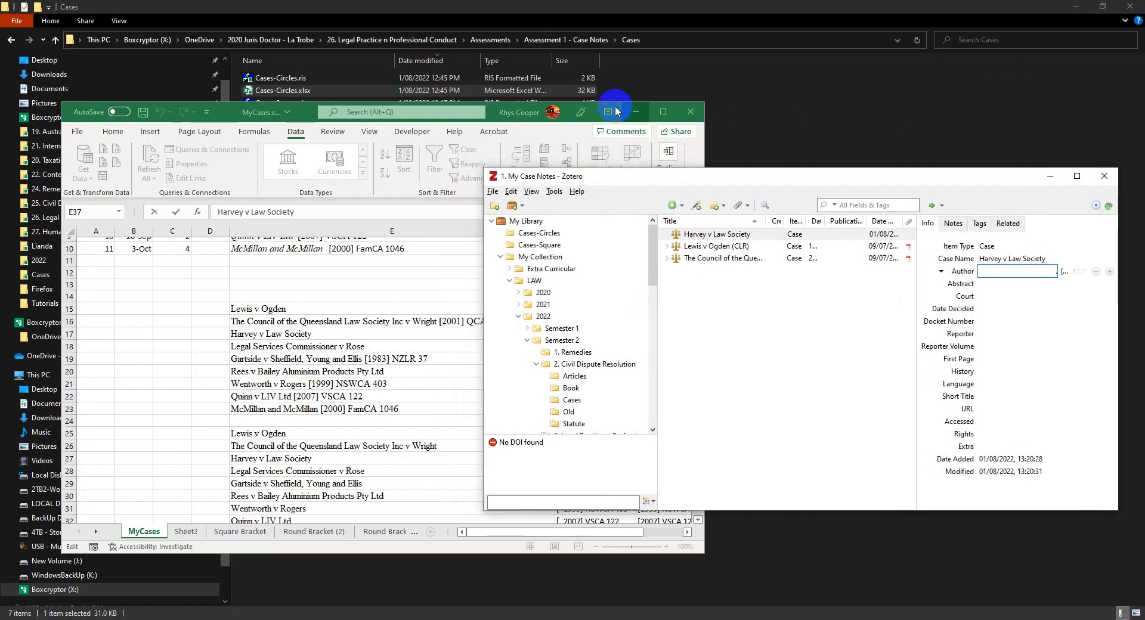
{"action": "left_click", "coordinate": [659, 113]}
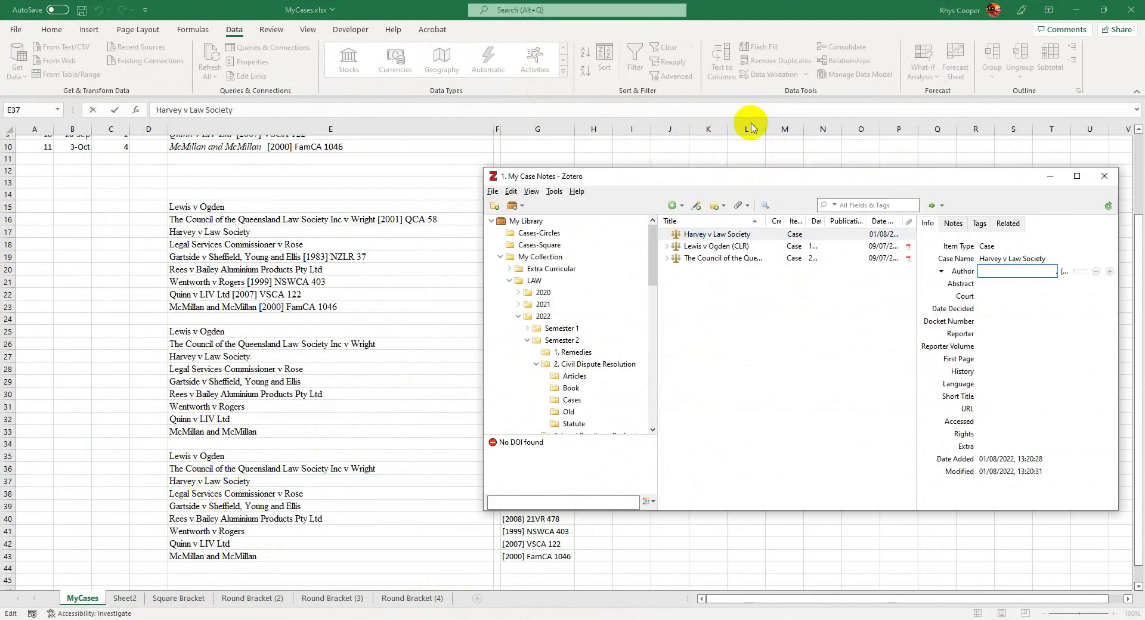
{"action": "left_click_drag", "start_coordinate": [712, 183], "coordinate": [373, 146]}
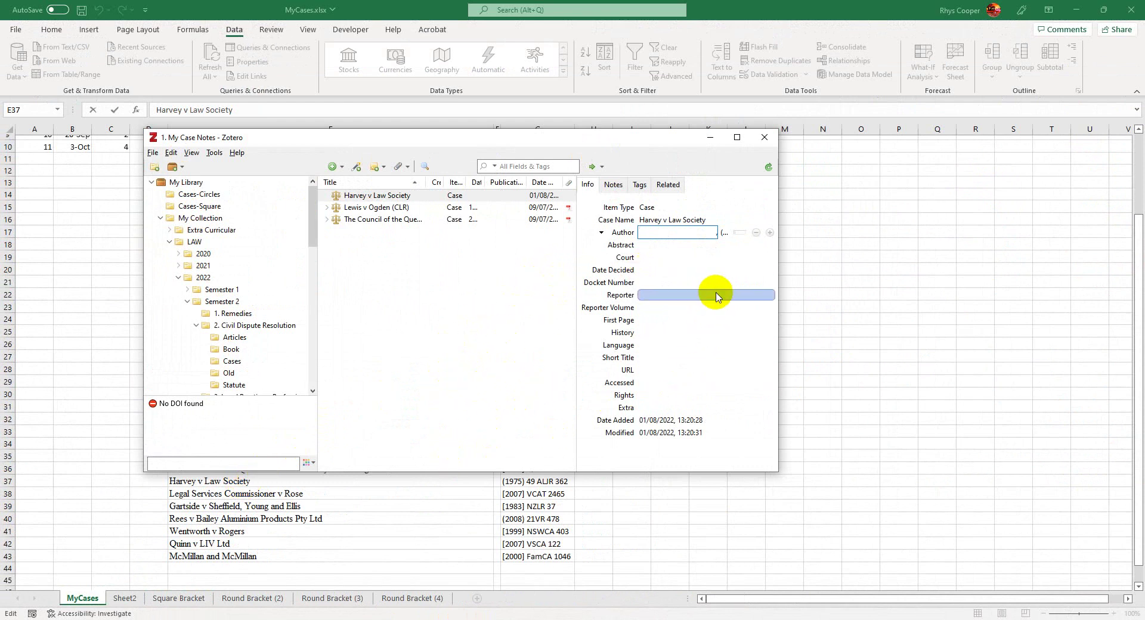
Fill in the Harvey v Law Society item's court as ALJR and its date decided as 1975
{"action": "left_click", "coordinate": [682, 263]}
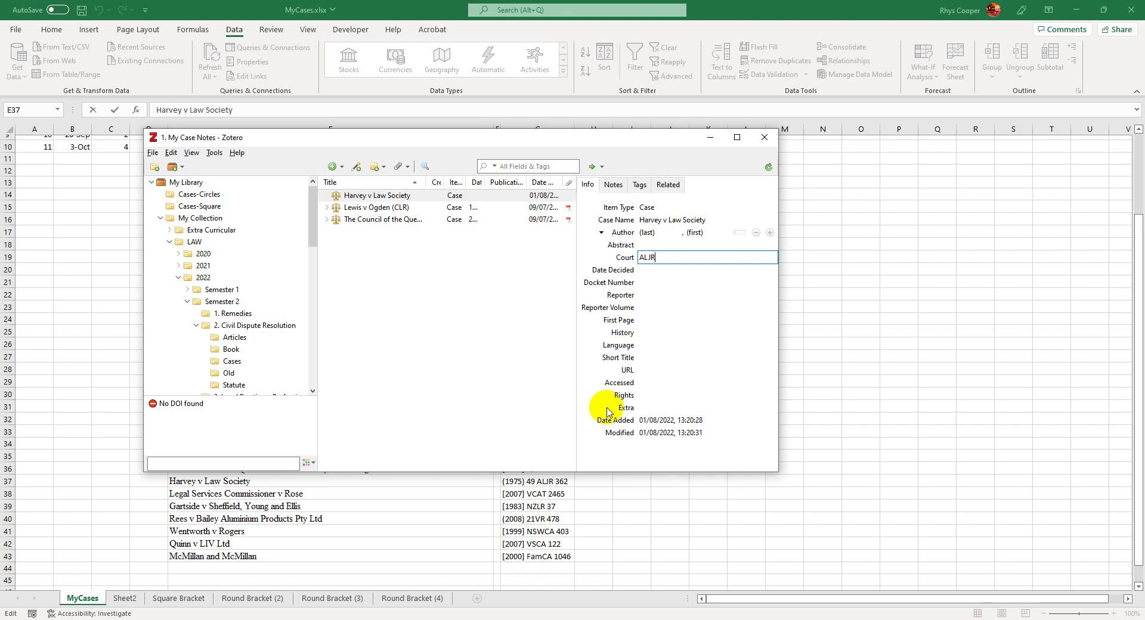
{"action": "key", "text": "Tab"}
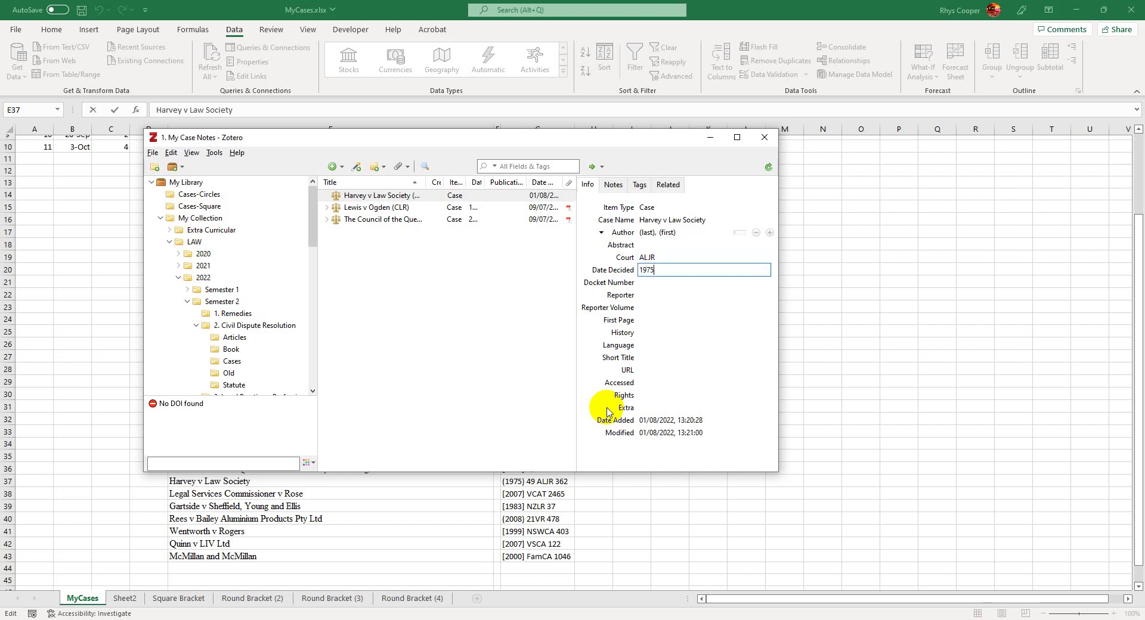
{"action": "key", "text": "Tab"}
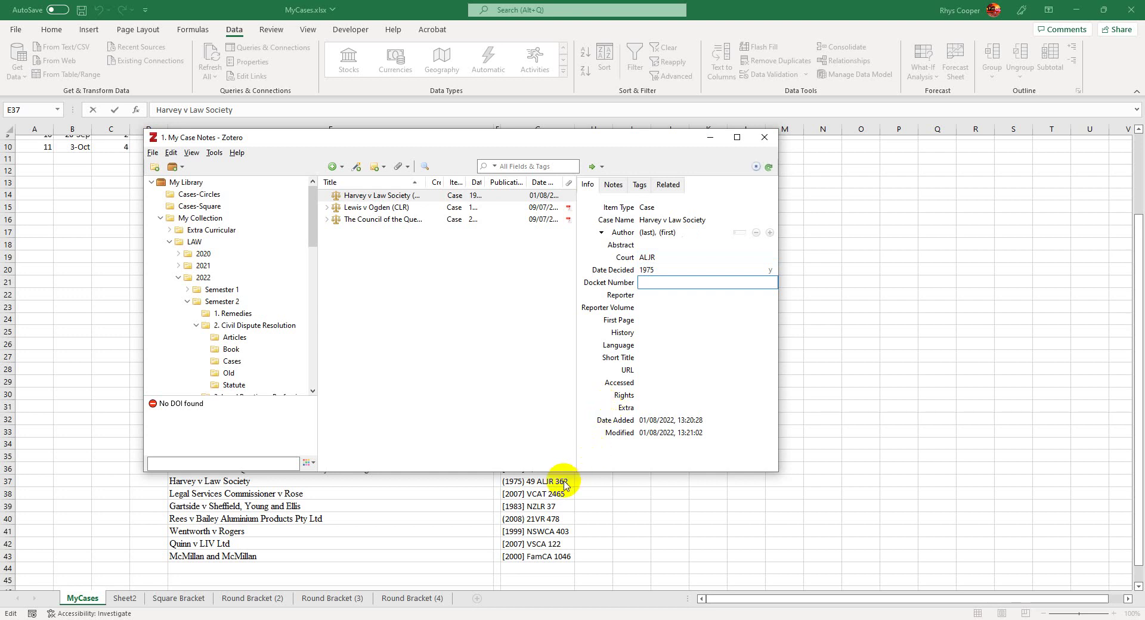
Set the case item's docket number to 362 and its reporter volume to 49, and reveal the collection containing it
{"action": "type", "text": "362"}
{"action": "key", "text": "Tab"}
{"action": "key", "text": "Tab"}
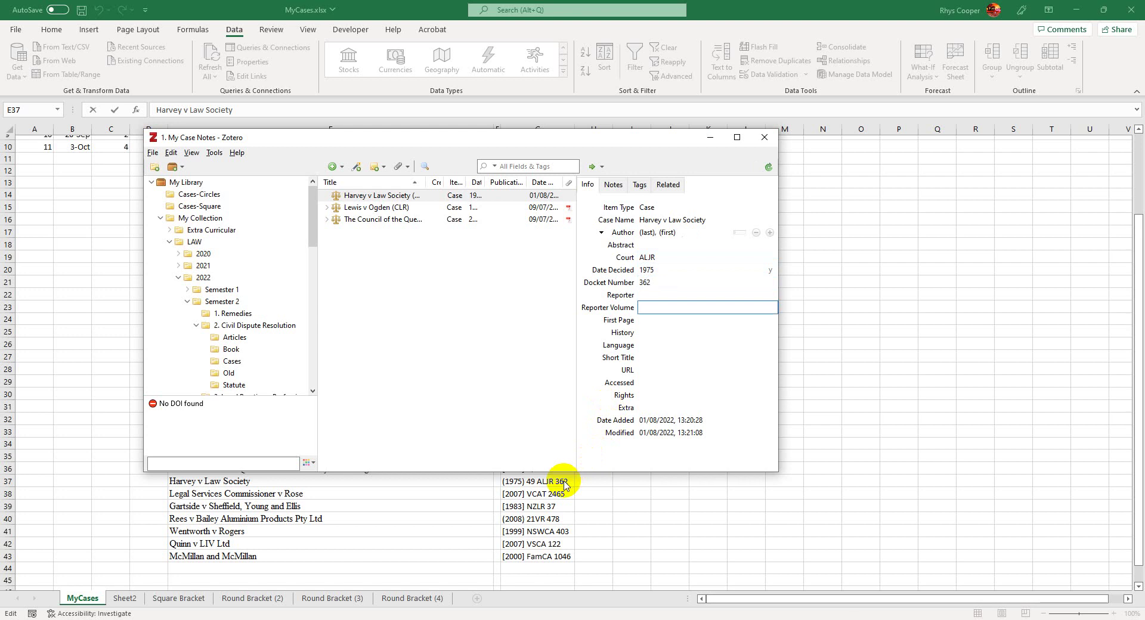
{"action": "type", "text": "49"}
{"action": "key", "text": "Tab"}
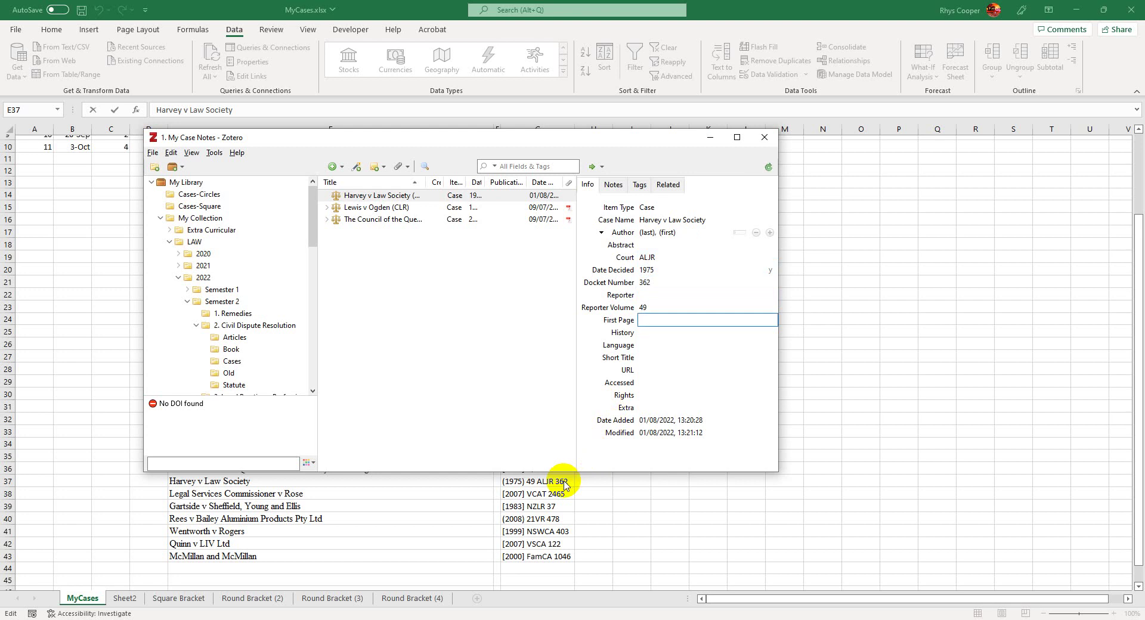
{"action": "key", "text": "ctrl"}
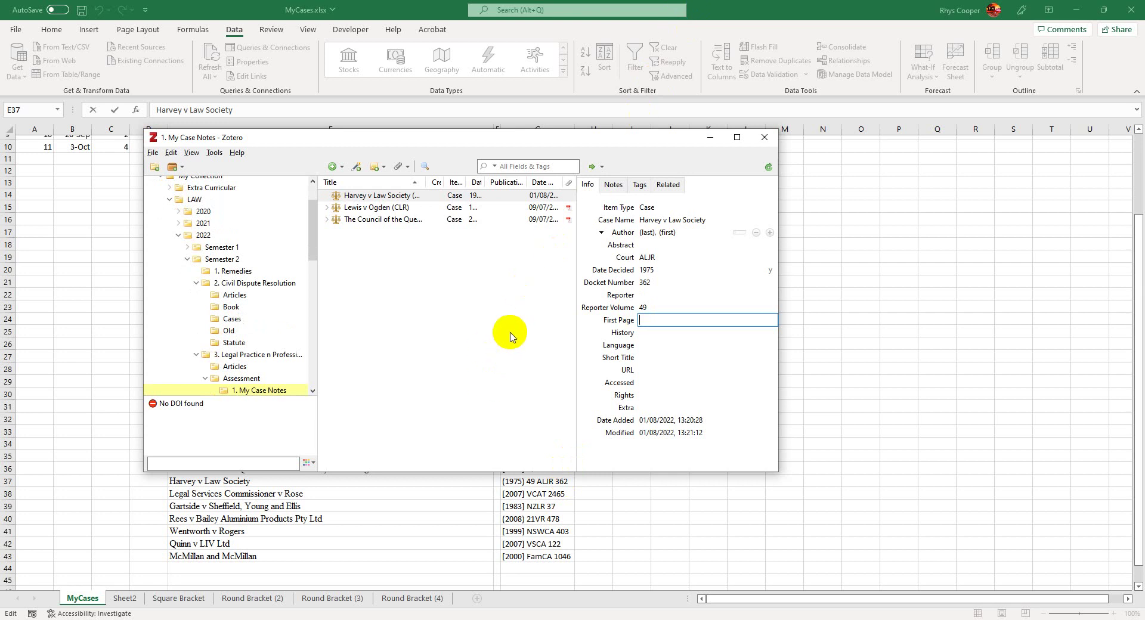
Switch to Word and create a new blank document
{"action": "right_click", "coordinate": [349, 617]}
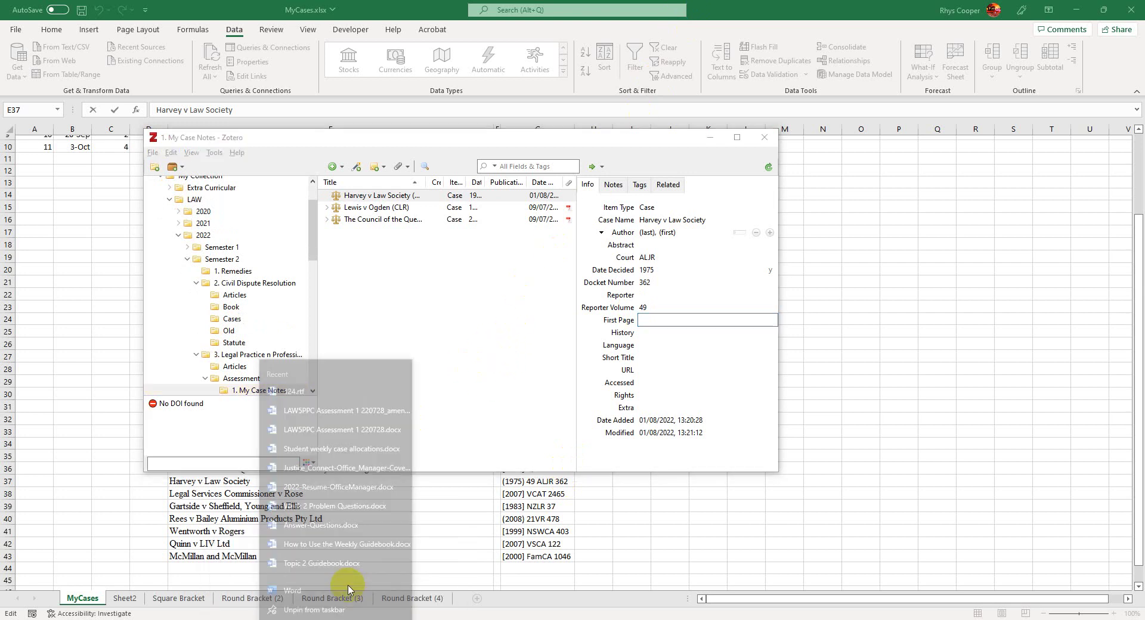
{"action": "left_click", "coordinate": [349, 590]}
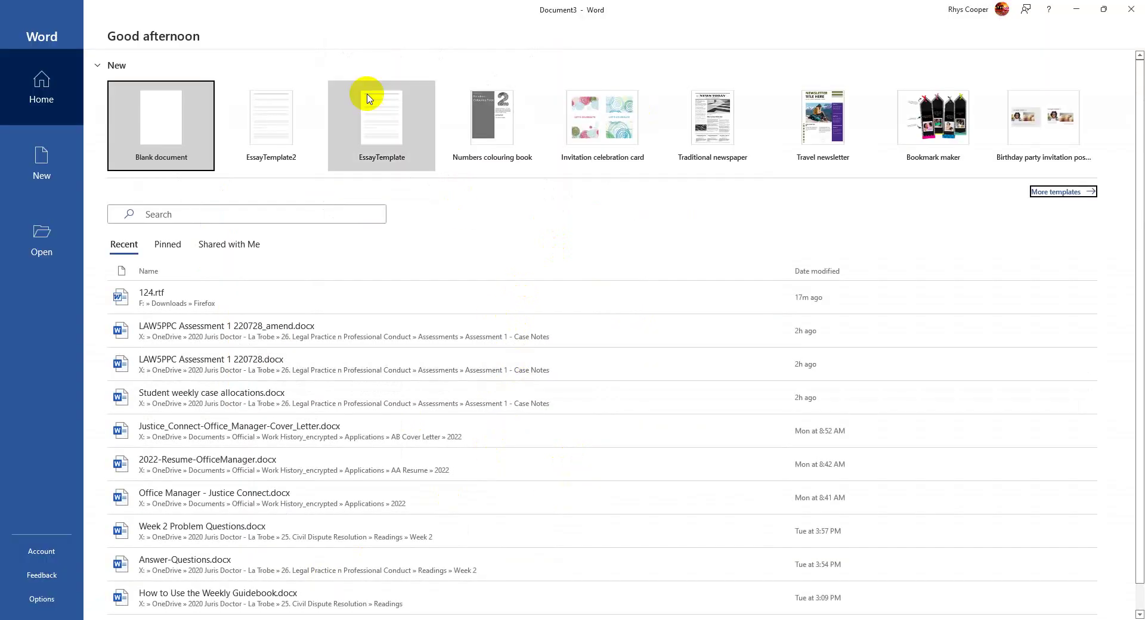
{"action": "left_click", "coordinate": [203, 92]}
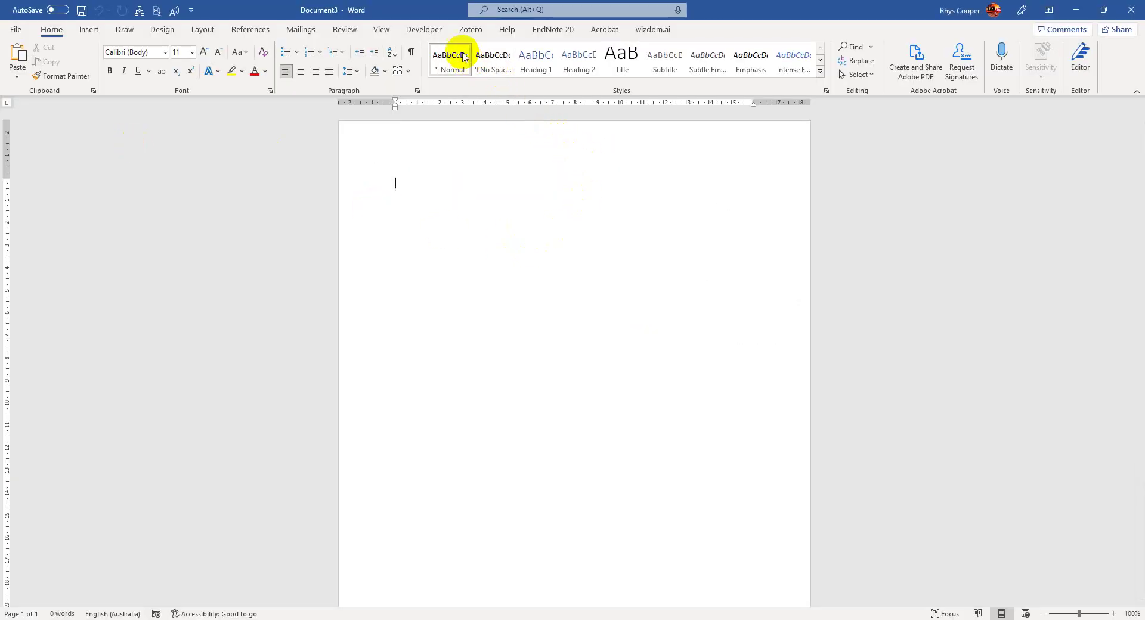
Start a Zotero citation, open the citation style manager and look over the installed styles and the add-style file chooser
{"action": "left_click", "coordinate": [473, 34]}
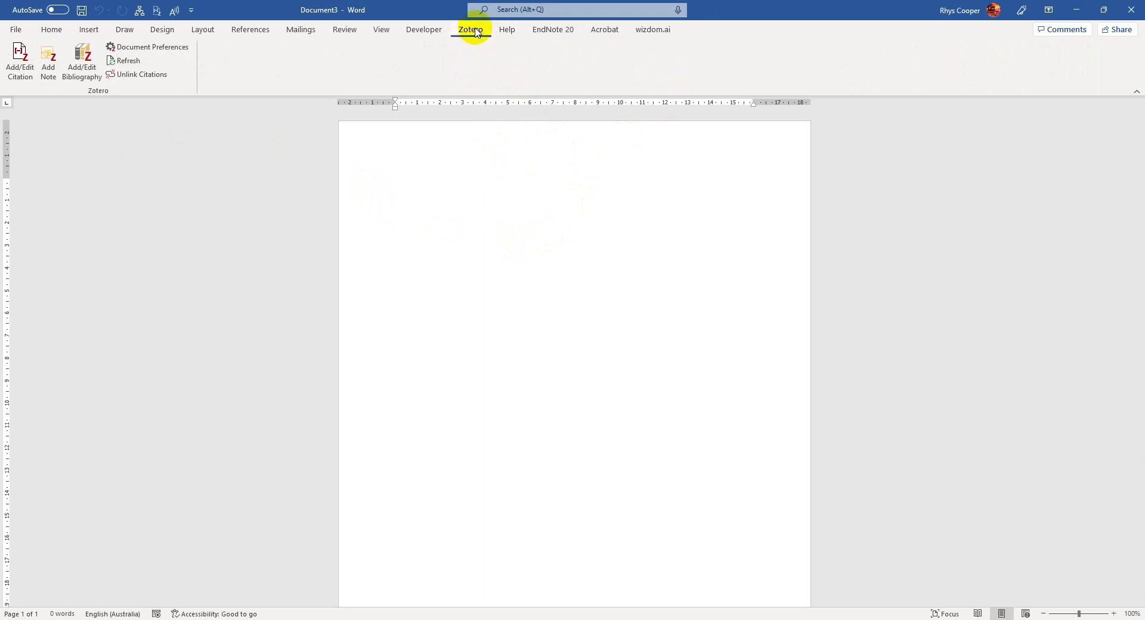
{"action": "left_click", "coordinate": [24, 71]}
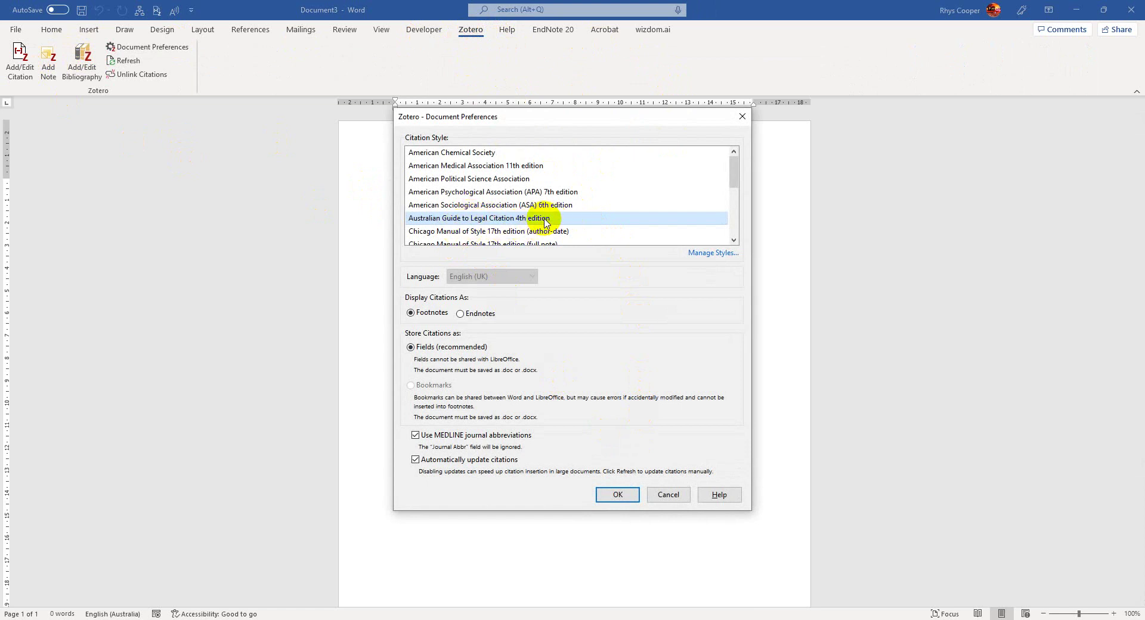
{"action": "left_click", "coordinate": [709, 256]}
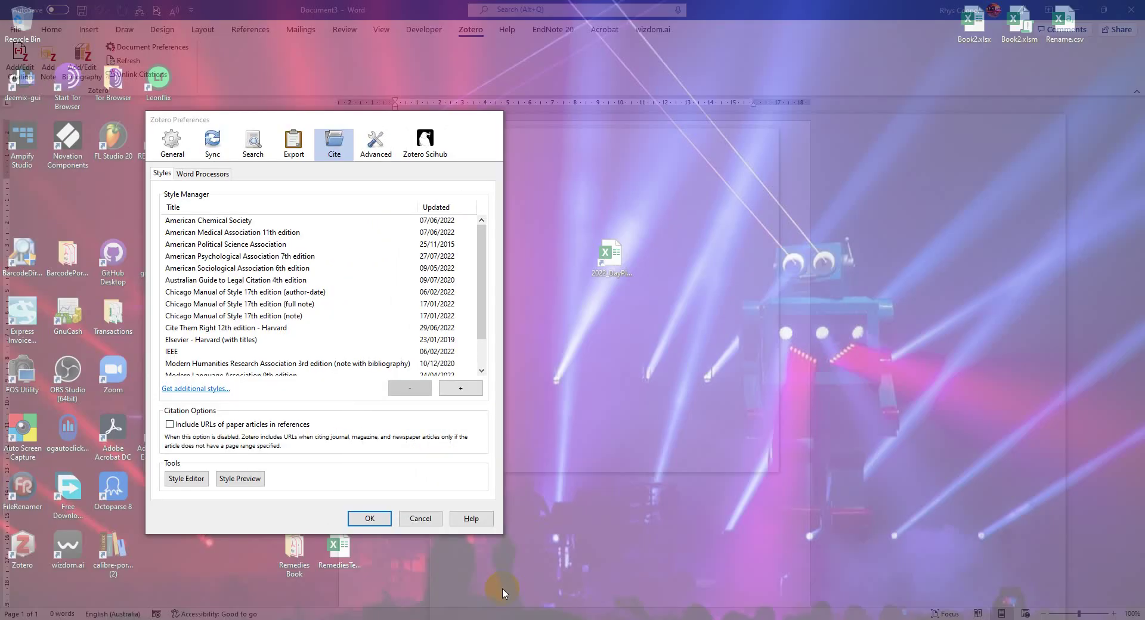
{"action": "left_click", "coordinate": [503, 593]}
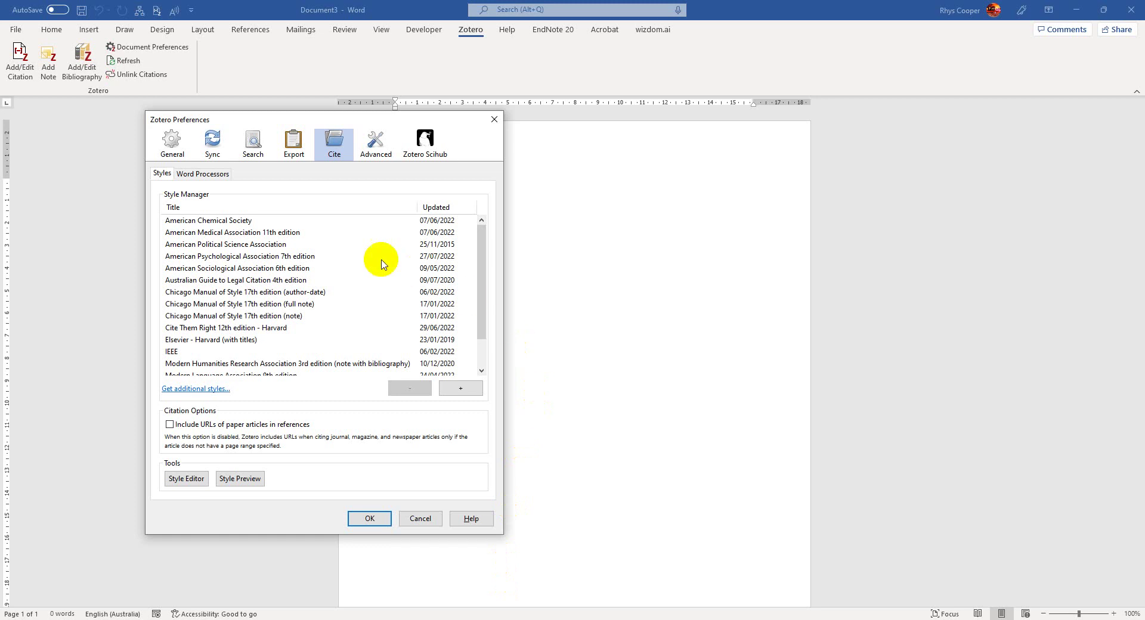
{"action": "scroll", "coordinate": [352, 298], "scroll_direction": "down", "scroll_amount": 2}
{"action": "left_click", "coordinate": [479, 389]}
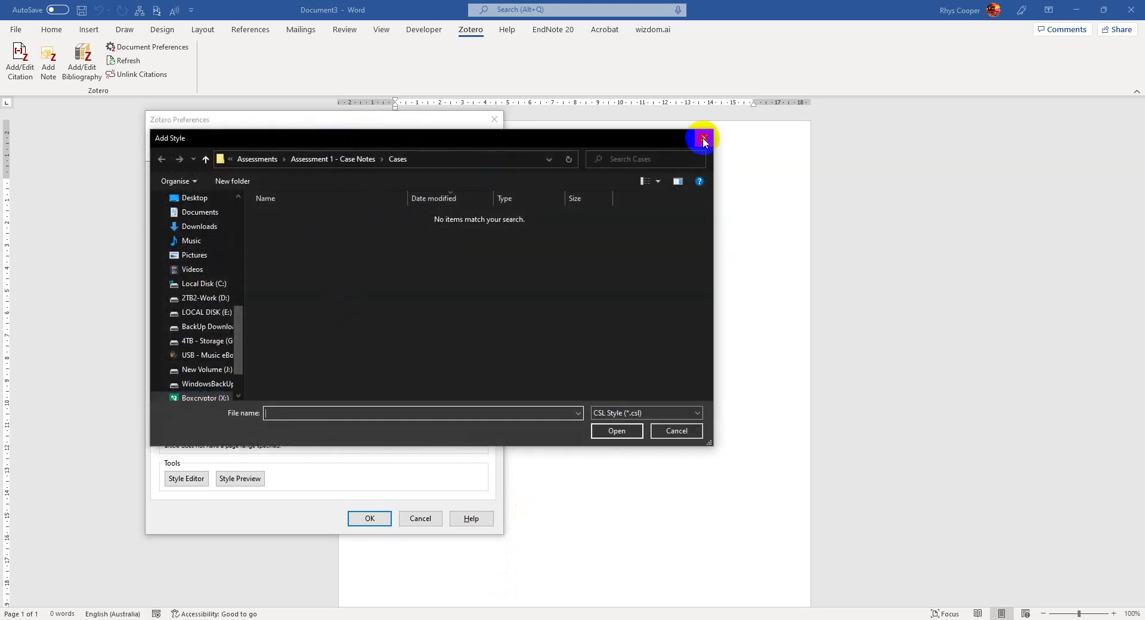
{"action": "left_click", "coordinate": [704, 138]}
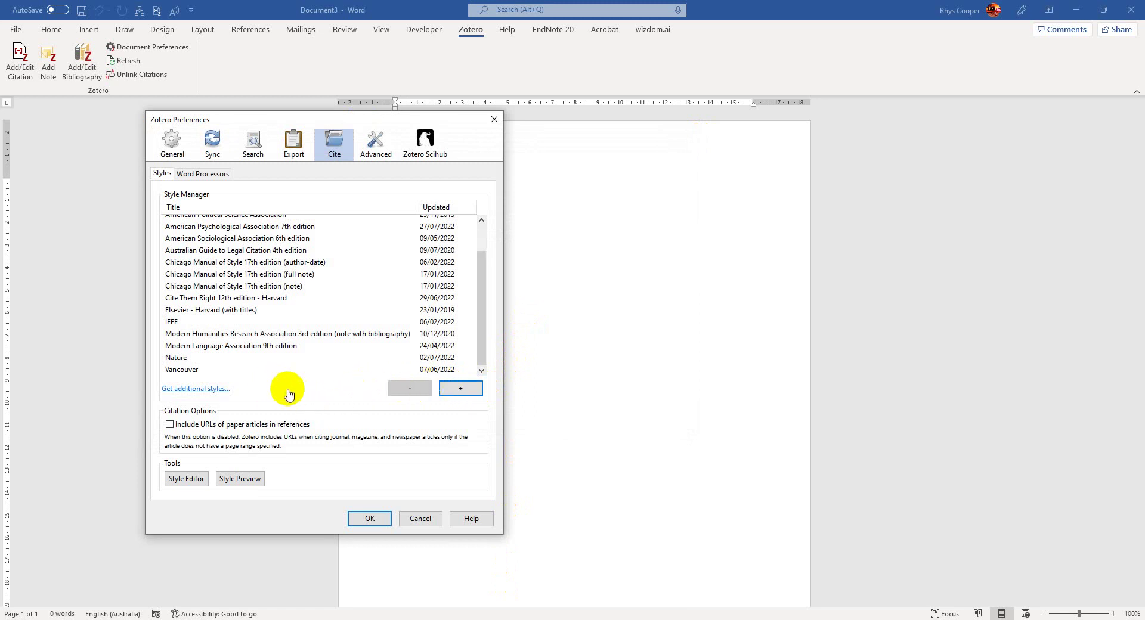
Search the online style repository for "australian guide to", check the 4th edition entry, and close the style windows
{"action": "left_click", "coordinate": [209, 390]}
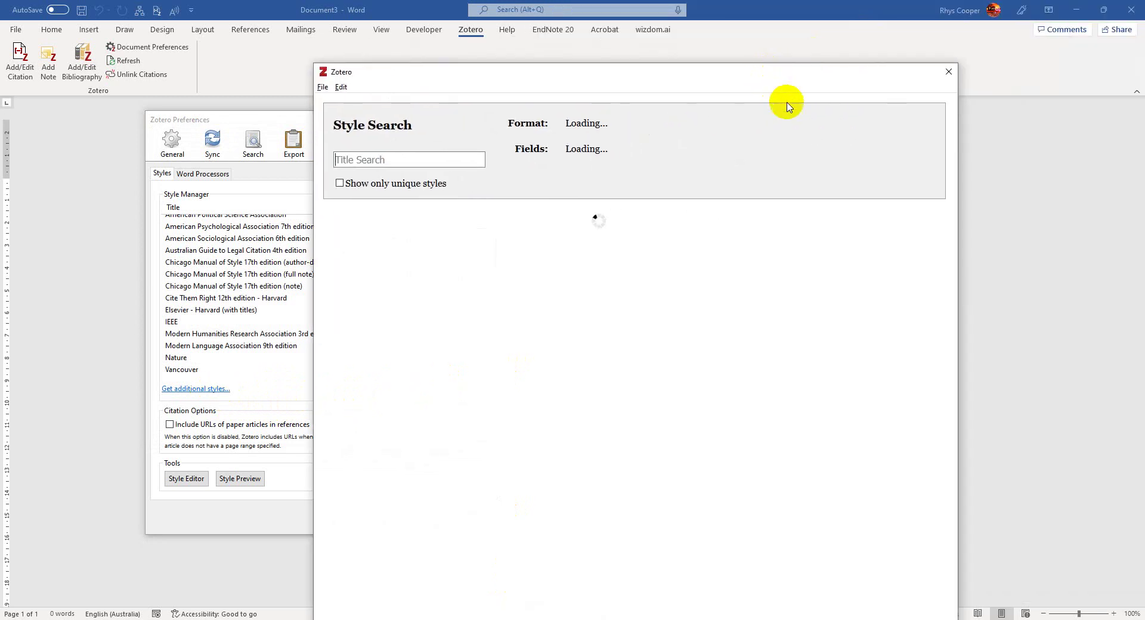
{"action": "type", "text": "a"}
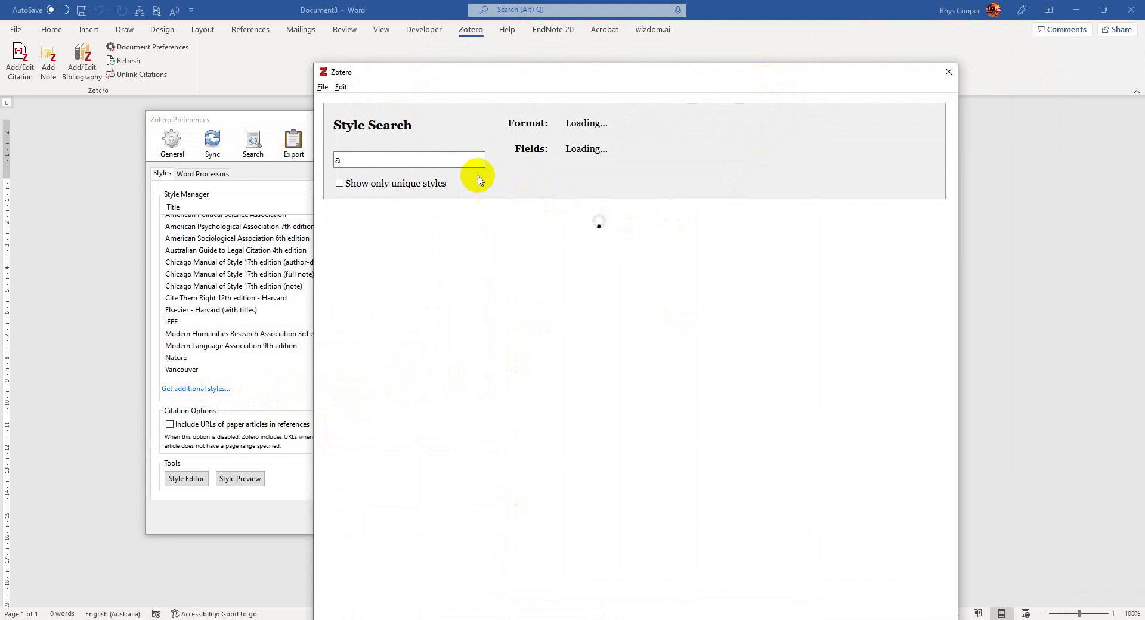
{"action": "type", "text": "ustralian guide to"}
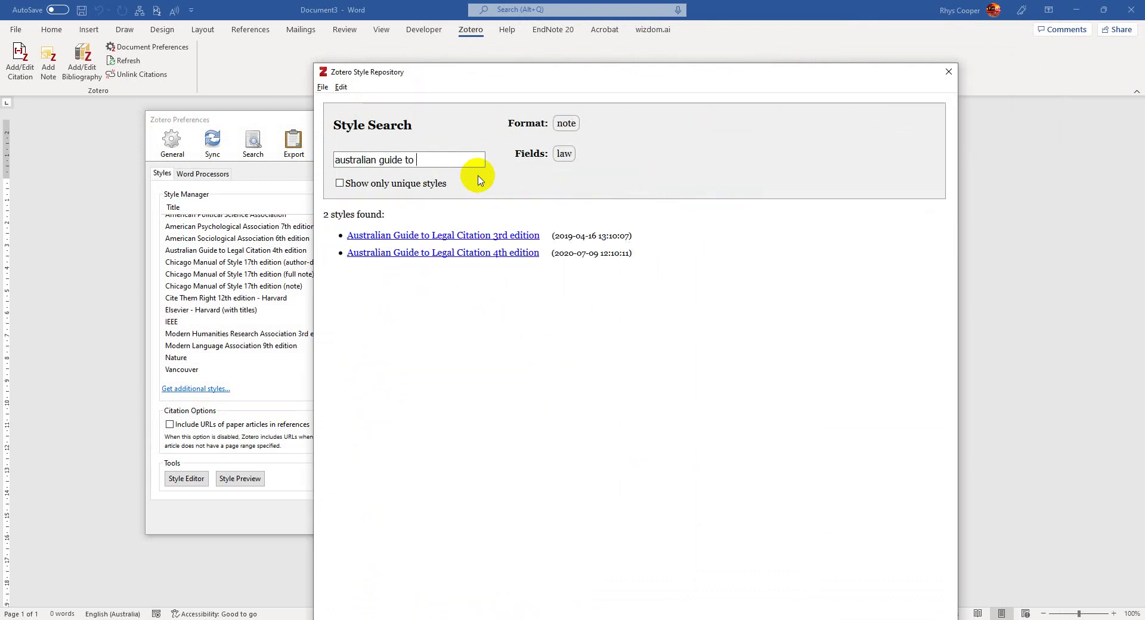
{"action": "mouse_move", "coordinate": [474, 255]}
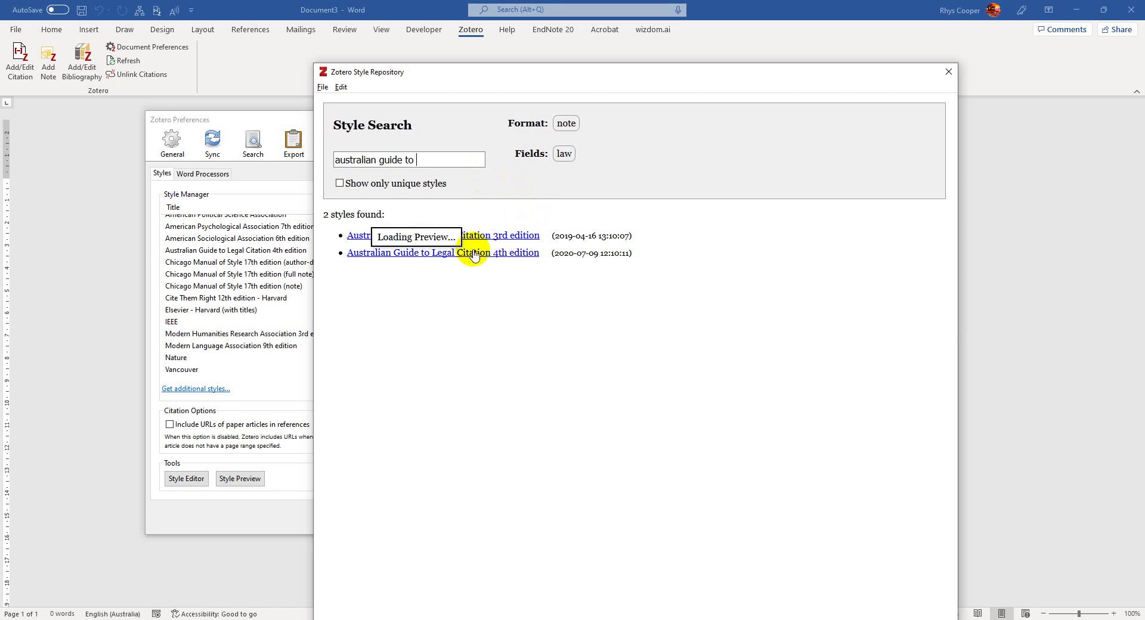
{"action": "left_click", "coordinate": [948, 72]}
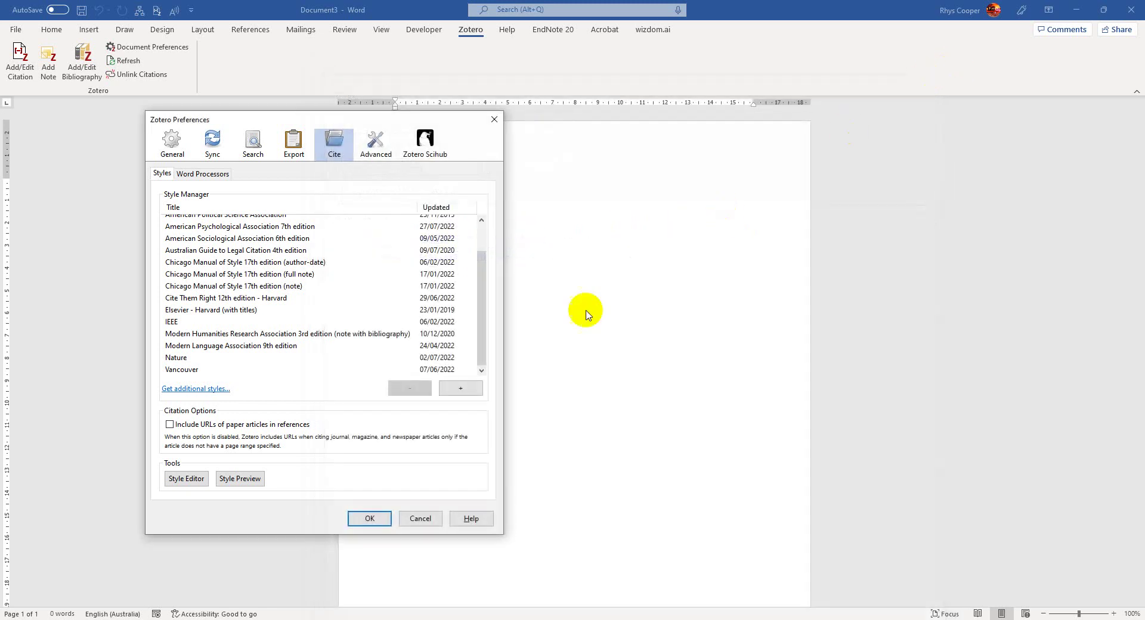
{"action": "left_click", "coordinate": [494, 120]}
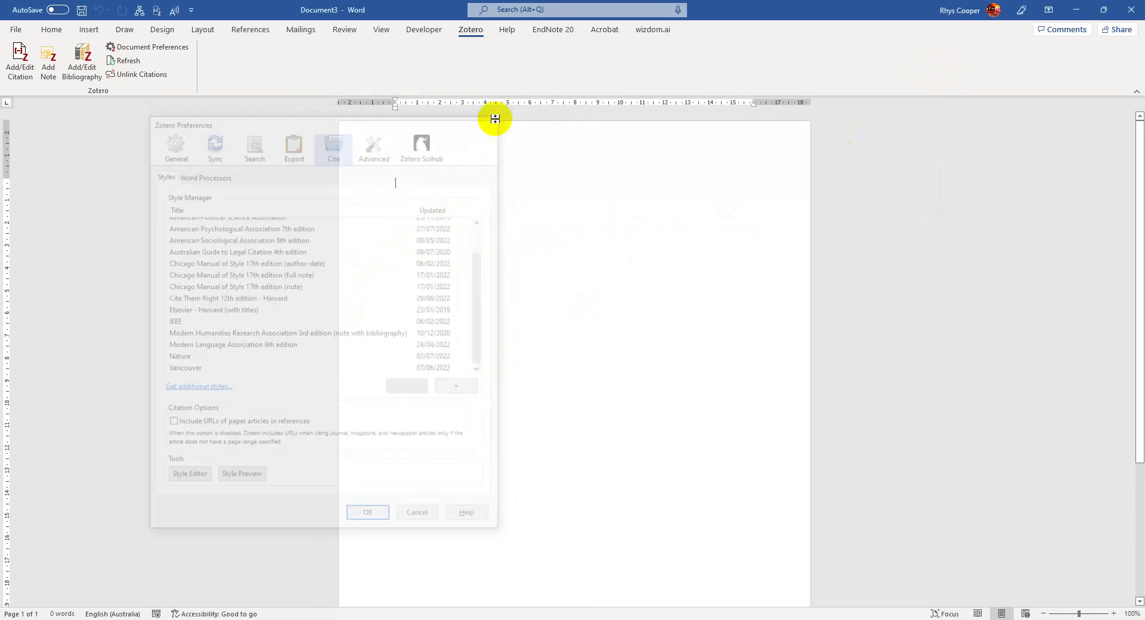
Insert a Zotero footnote citation for Harvey v Law Society (ALJR) in the Australian Guide to Legal Citation 4th edition style
{"action": "left_click", "coordinate": [17, 71]}
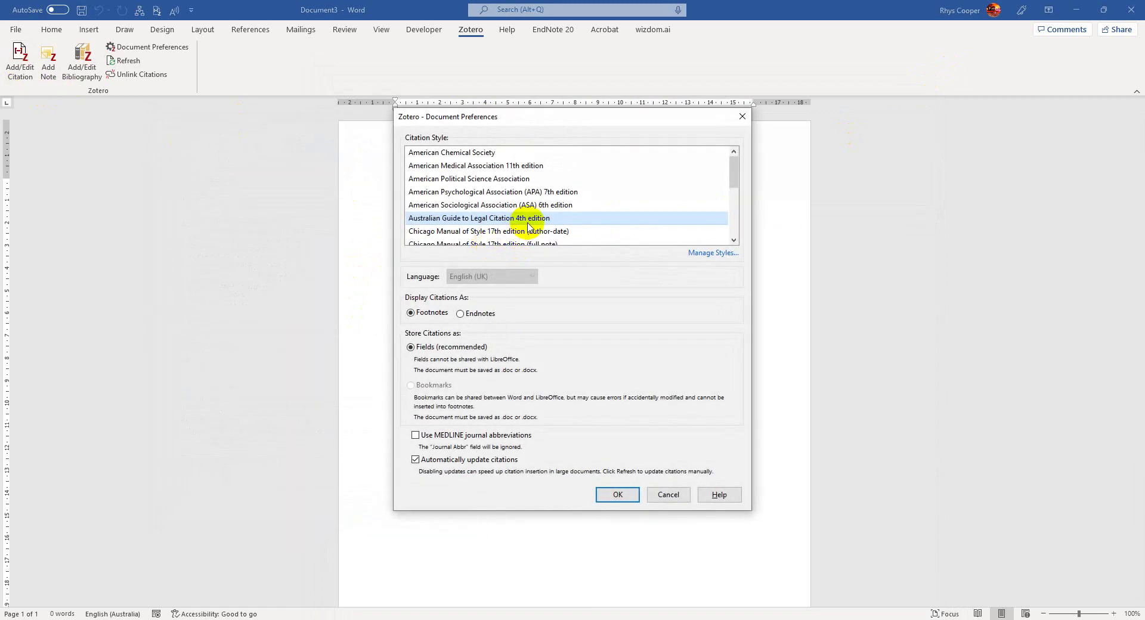
{"action": "left_click", "coordinate": [625, 494]}
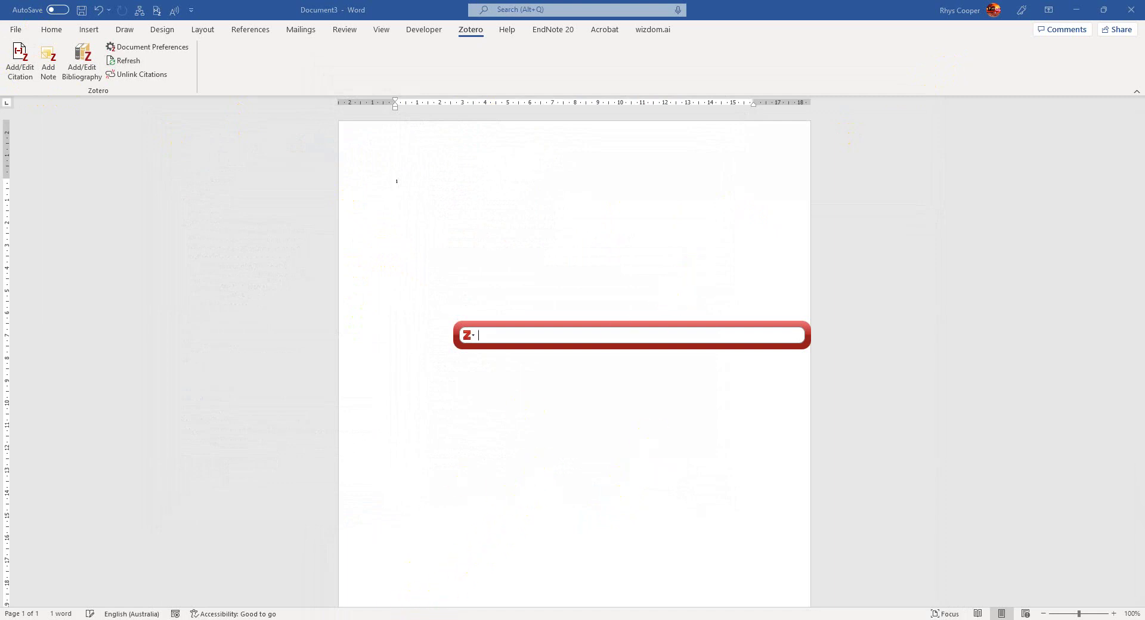
{"action": "mouse_move", "coordinate": [423, 619]}
{"action": "mouse_move", "coordinate": [389, 598]}
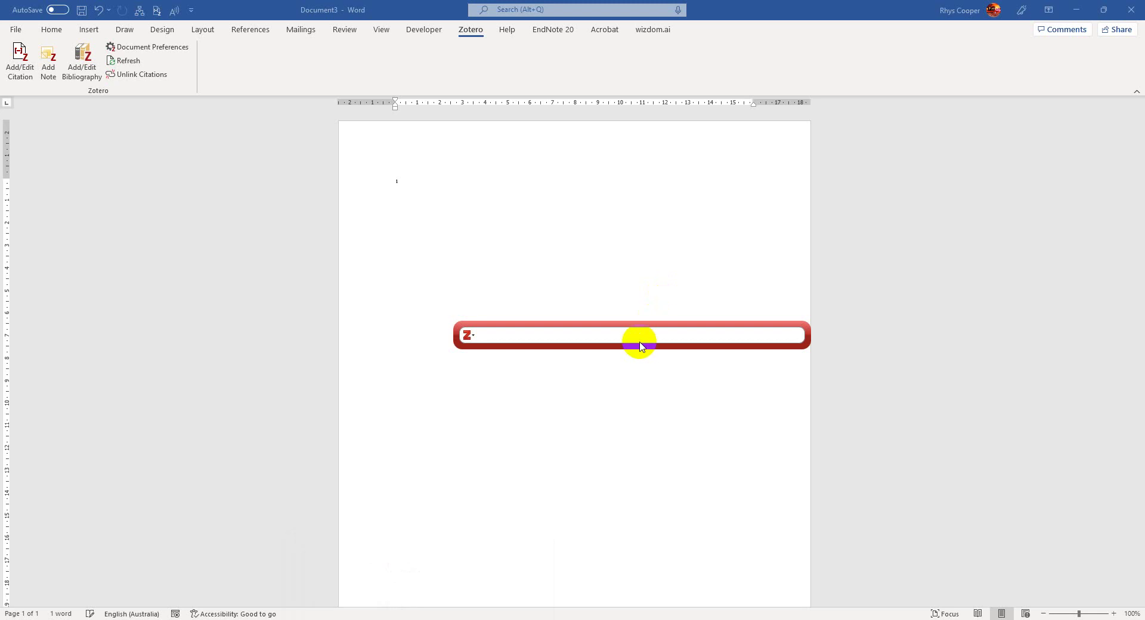
{"action": "left_click", "coordinate": [650, 335]}
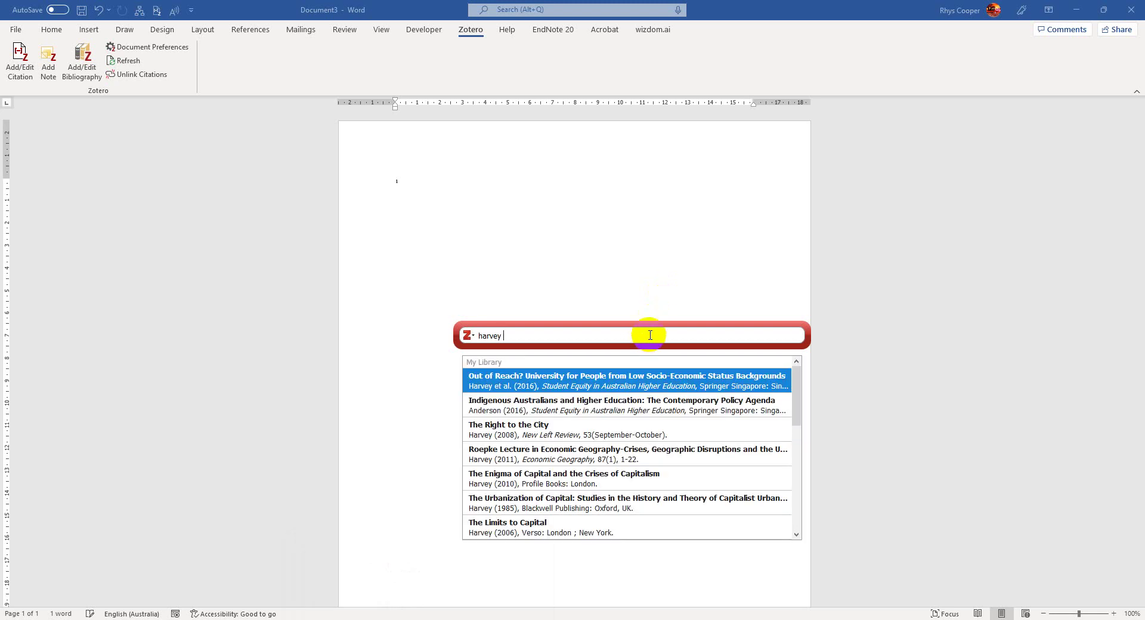
{"action": "scroll", "coordinate": [633, 438], "scroll_direction": "down", "scroll_amount": 5}
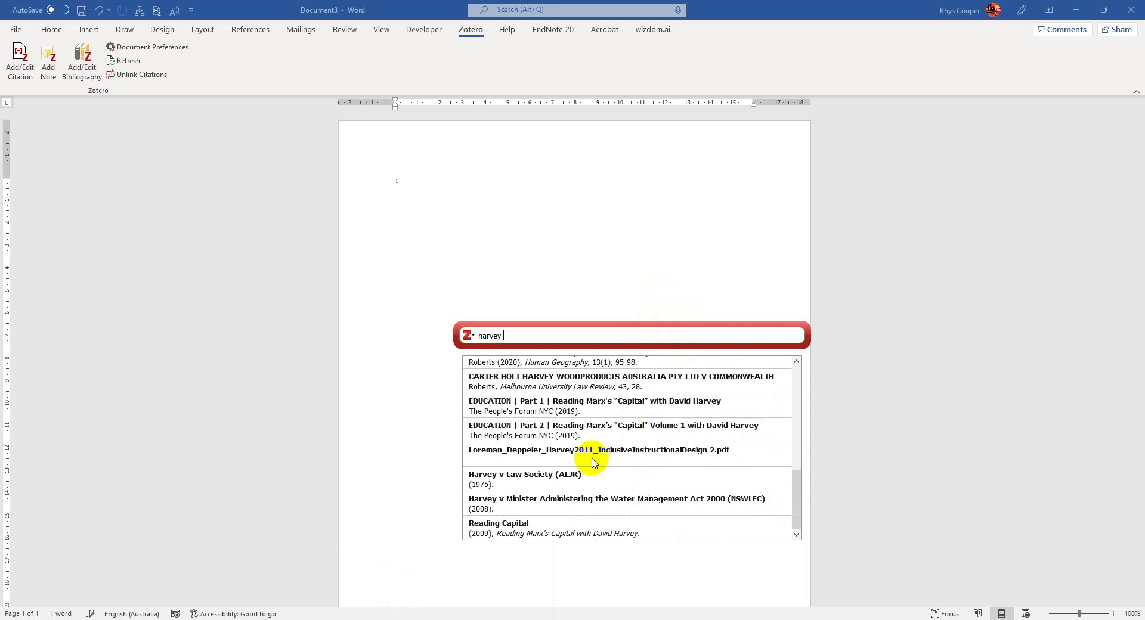
{"action": "left_click", "coordinate": [557, 479]}
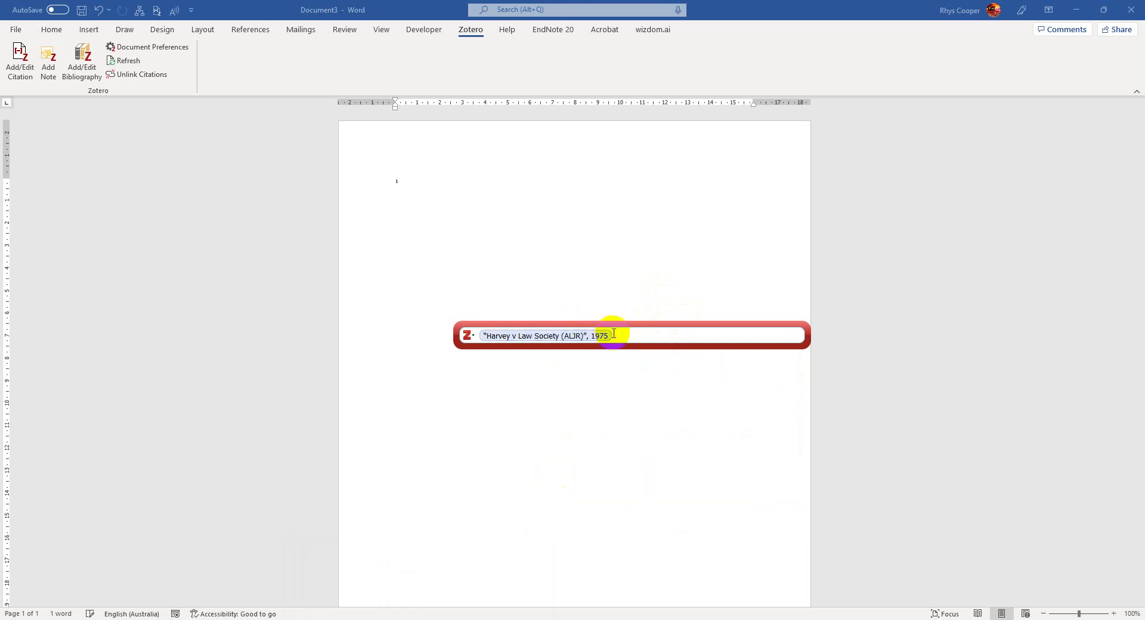
{"action": "key", "text": "Return"}
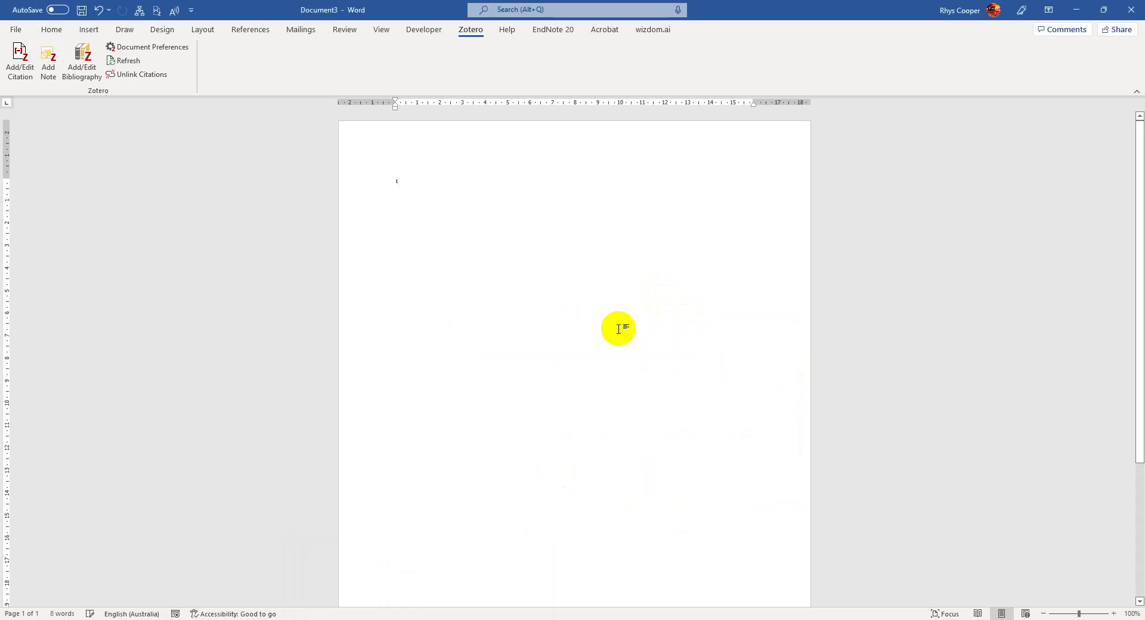
Enter the text "First footnote" before the footnote mark and check the note at the foot of the page
{"action": "type", "text": "Fr"}
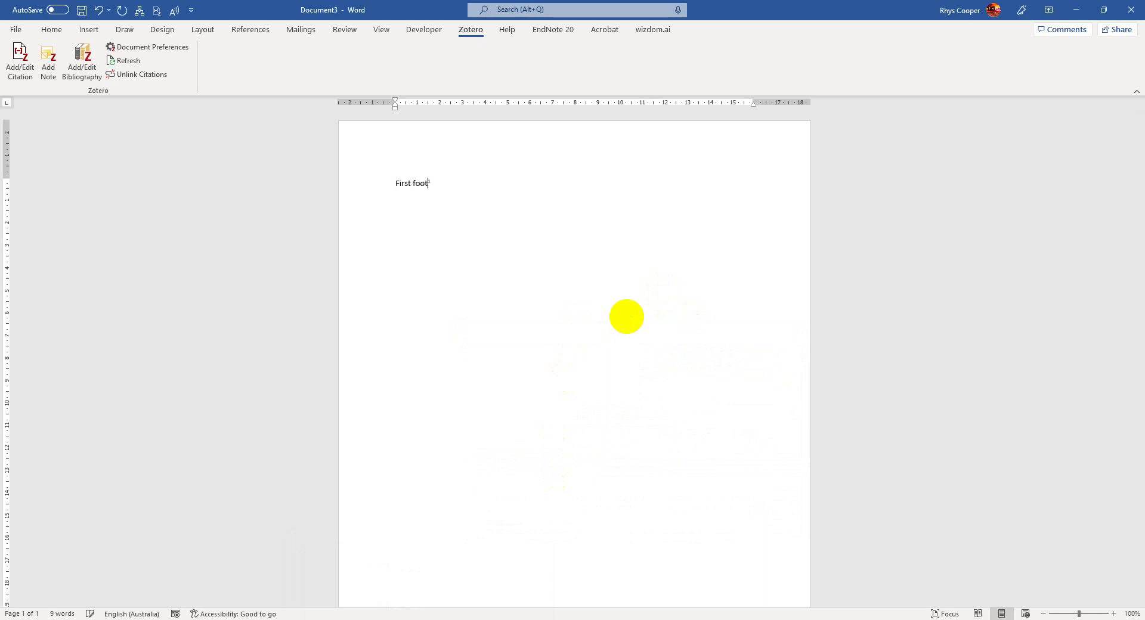
{"action": "key", "text": "BackSpace"}
{"action": "key", "text": "BackSpace"}
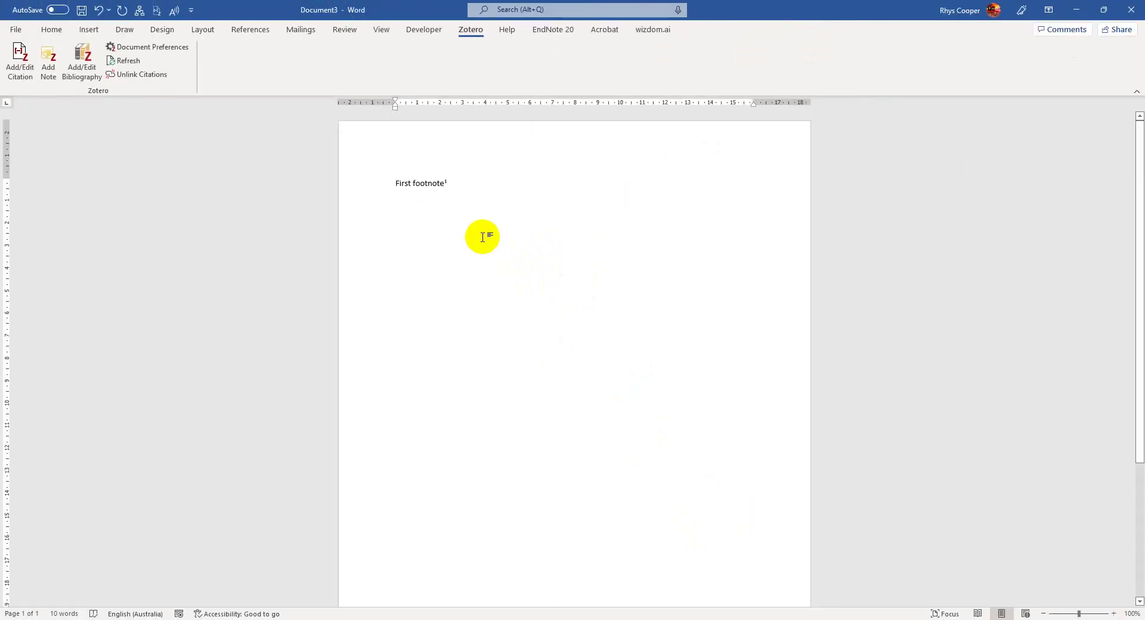
{"action": "scroll", "coordinate": [486, 232], "scroll_direction": "down", "scroll_amount": 3}
{"action": "scroll", "coordinate": [486, 232], "scroll_direction": "down", "scroll_amount": 1}
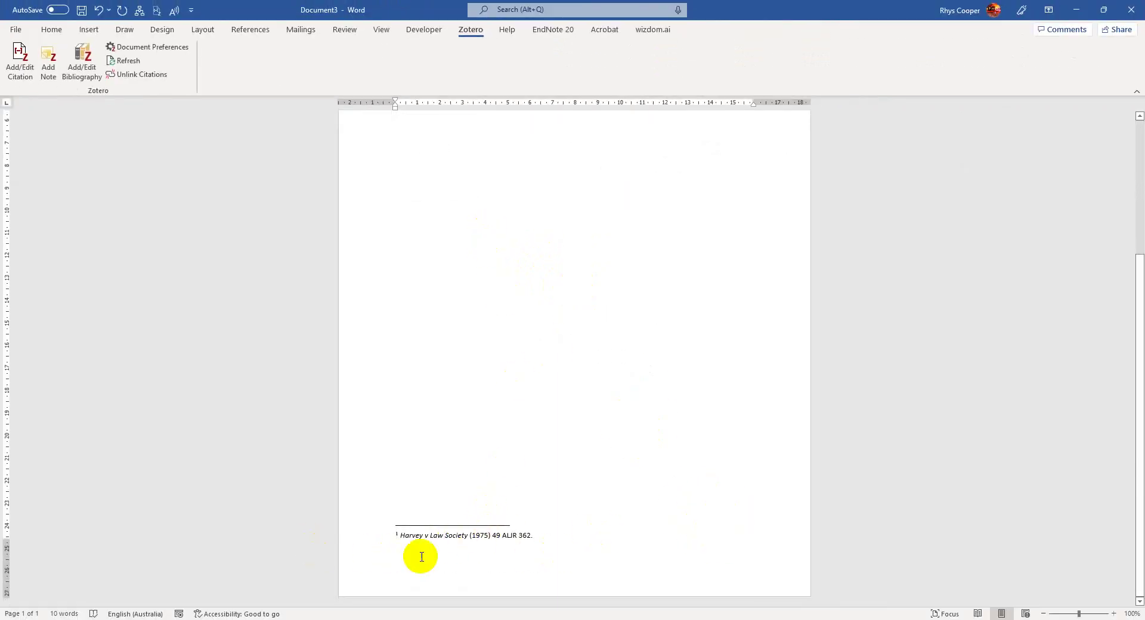
{"action": "scroll", "coordinate": [559, 545], "scroll_direction": "up", "scroll_amount": 3}
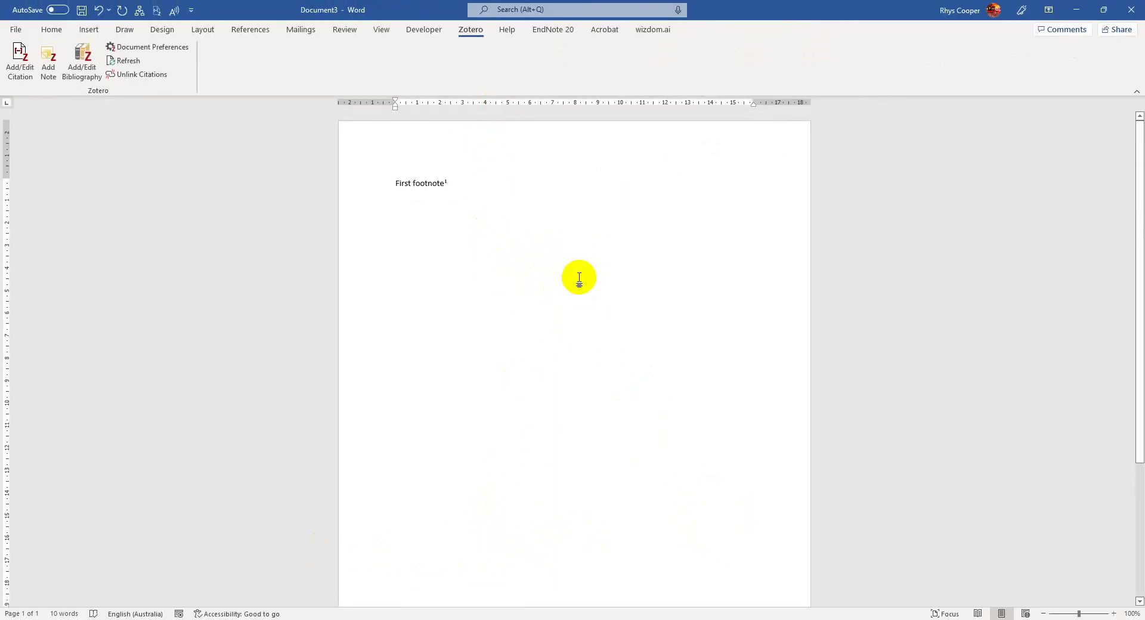
Add a second line reading "Second footnote, same citation" and end it with a copy of the first footnote reference
{"action": "key", "text": "Return"}
{"action": "type", "text": "SEco"}
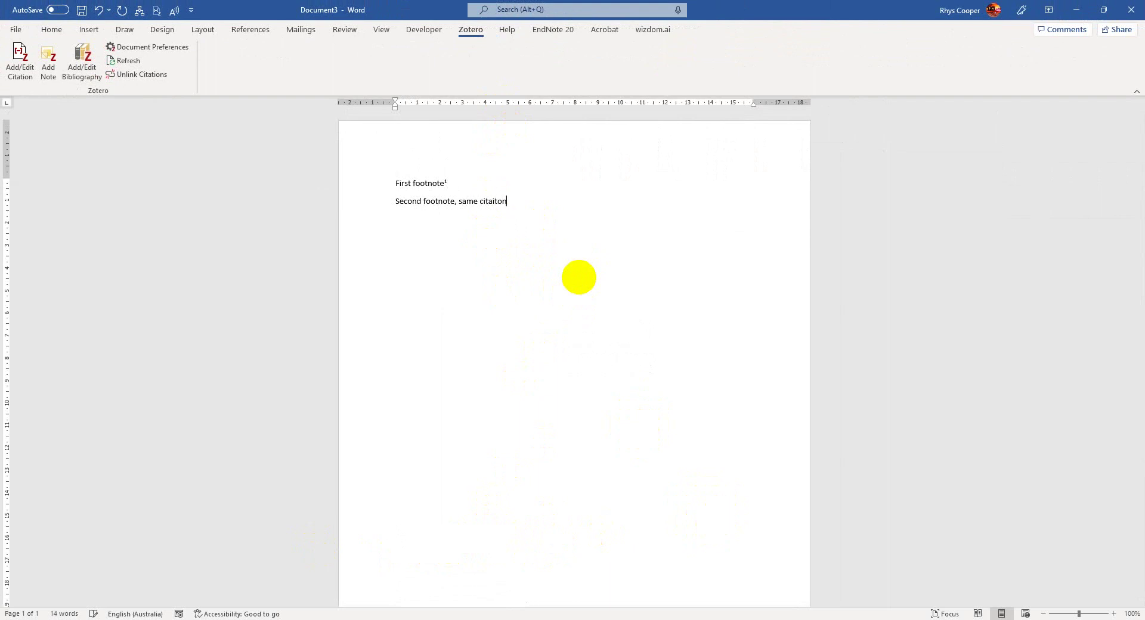
{"action": "key", "text": "shift+Left"}
{"action": "key", "text": "ctrl+c"}
{"action": "key", "text": "ctrl+End"}
{"action": "key", "text": "ctrl+v"}
{"action": "key", "text": "BackSpace"}
{"action": "key", "text": "BackSpace"}
{"action": "type", "text": "tioi"}
{"action": "scroll", "coordinate": [690, 253], "scroll_direction": "down", "scroll_amount": 3}
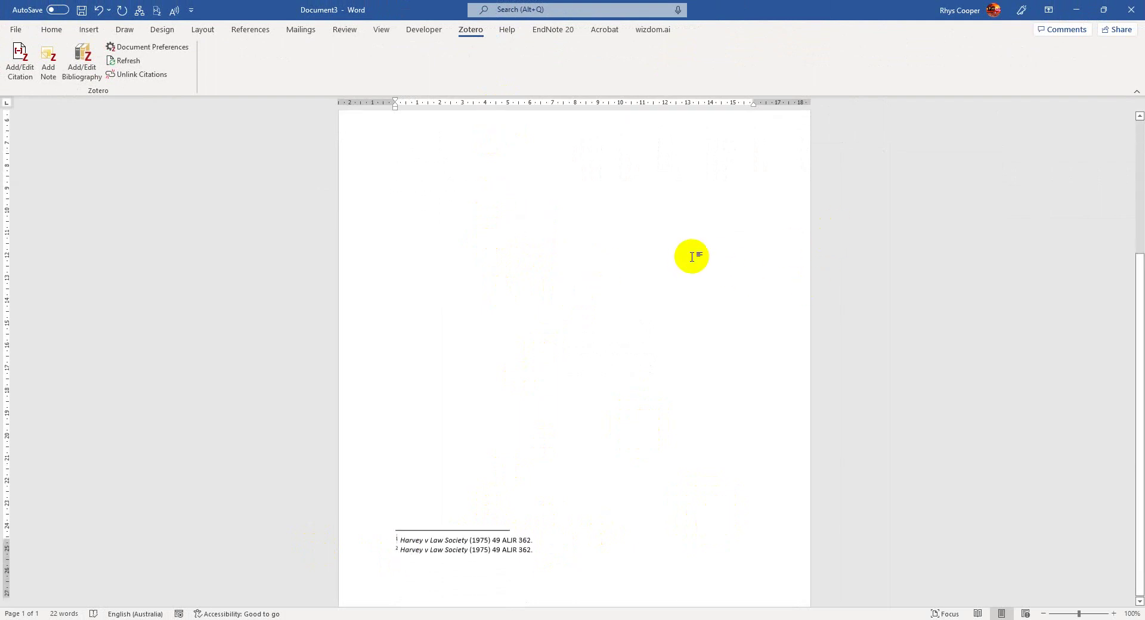
Refresh the document's Zotero citations to update the repeated citation in the second footnote
{"action": "left_click", "coordinate": [587, 550]}
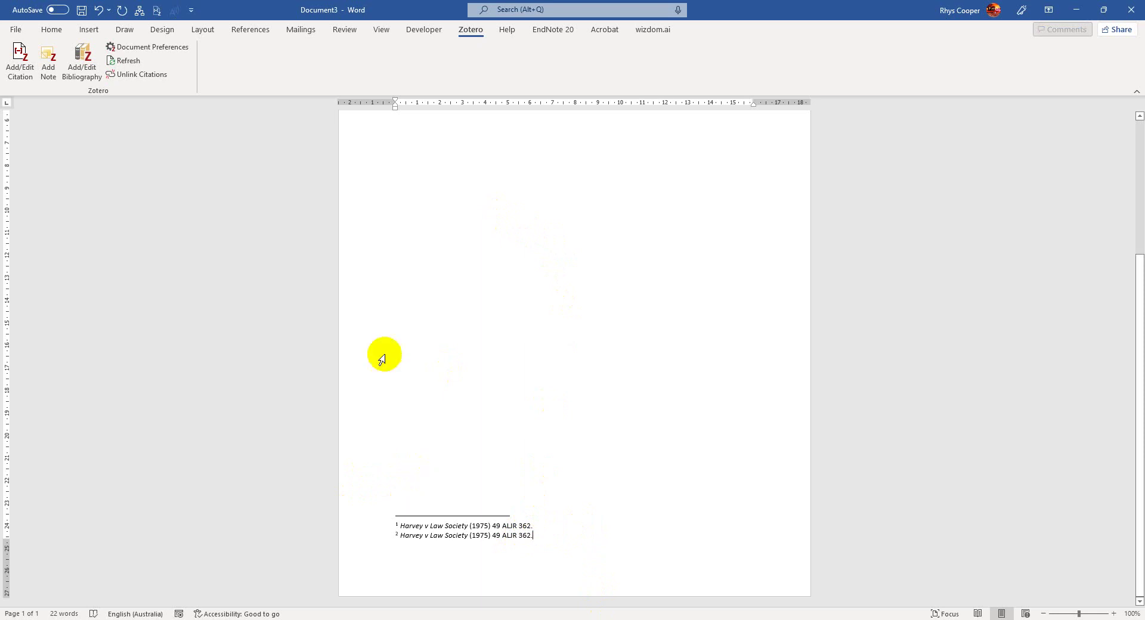
{"action": "left_click", "coordinate": [121, 62]}
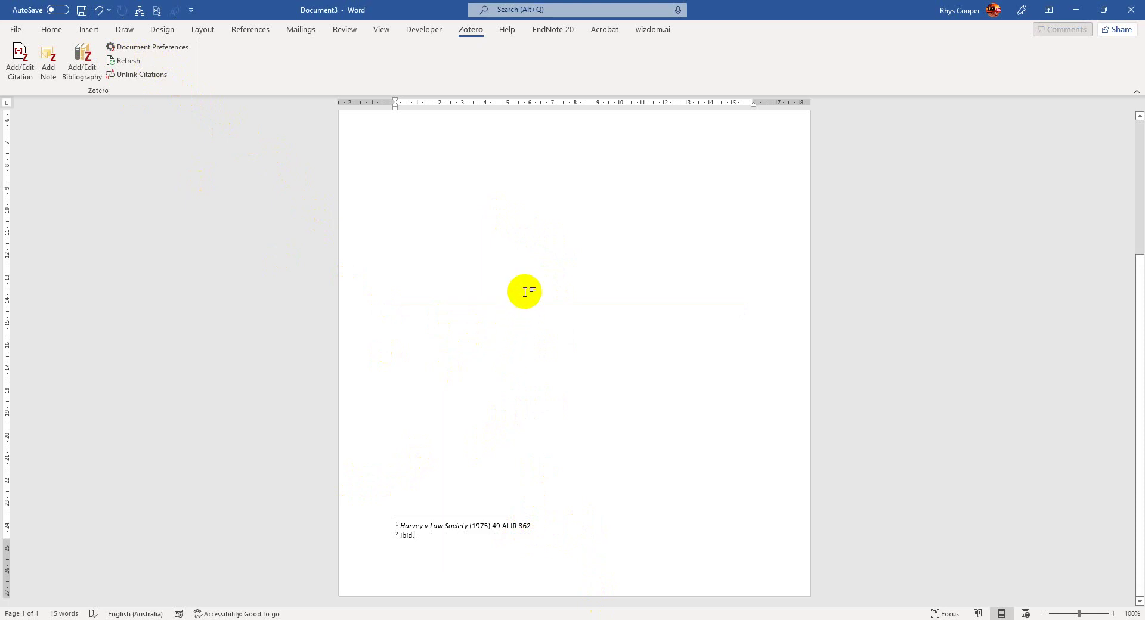
{"action": "scroll", "coordinate": [578, 304], "scroll_direction": "up", "scroll_amount": 5}
Add a third line reading "Thir footnote, same thing", paste the copied footnote reference after it and check the resulting note
{"action": "left_click", "coordinate": [557, 156]}
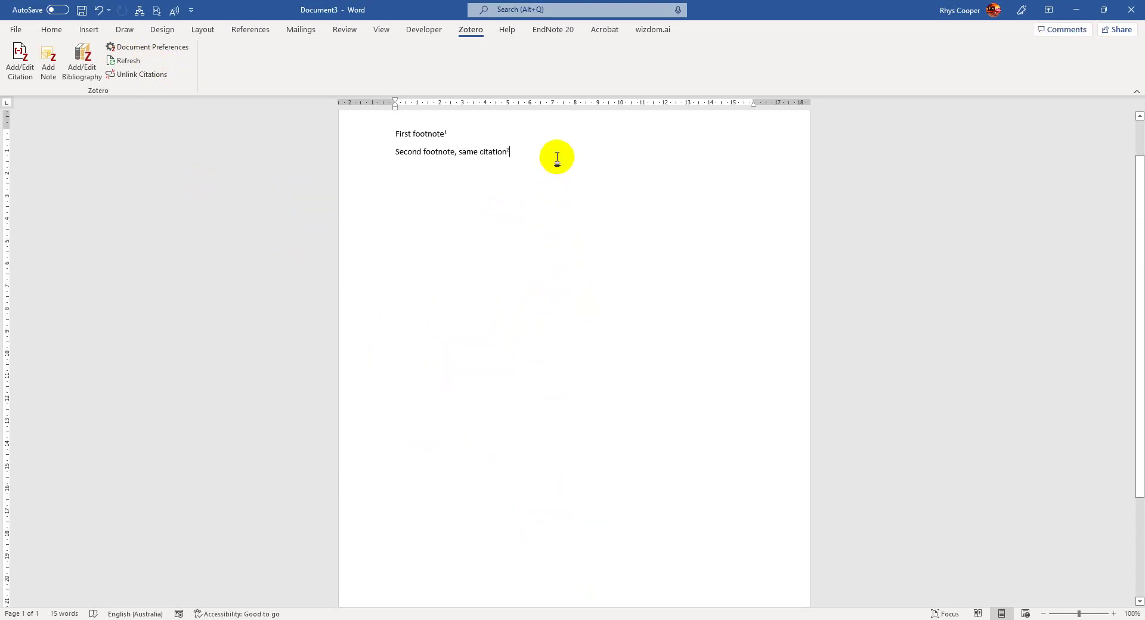
{"action": "scroll", "coordinate": [571, 366], "scroll_direction": "down", "scroll_amount": 5}
{"action": "scroll", "coordinate": [572, 358], "scroll_direction": "up", "scroll_amount": 6}
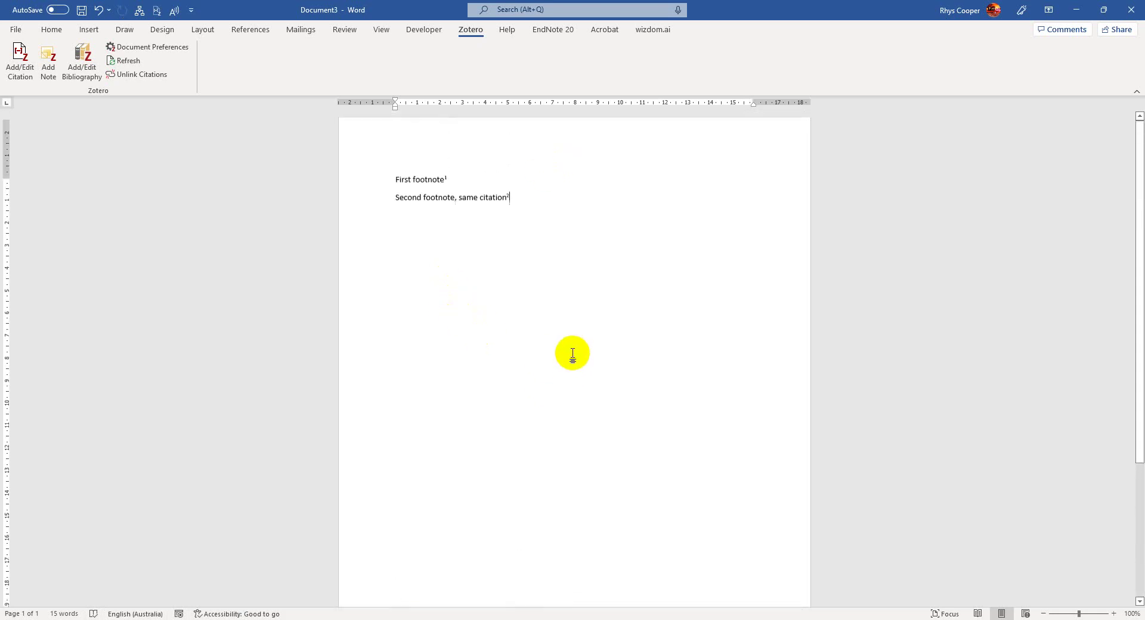
{"action": "key", "text": "Return"}
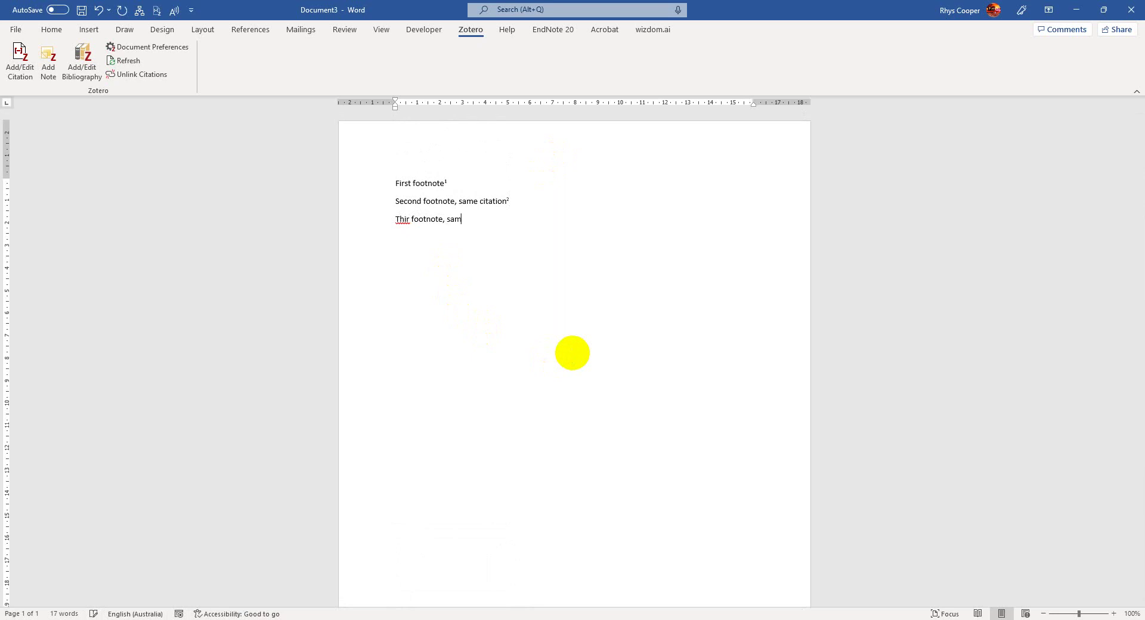
{"action": "type", "text": "Thir footnote, same thing"}
{"action": "key", "text": "ctrl+v"}
{"action": "scroll", "coordinate": [557, 345], "scroll_direction": "down", "scroll_amount": 5}
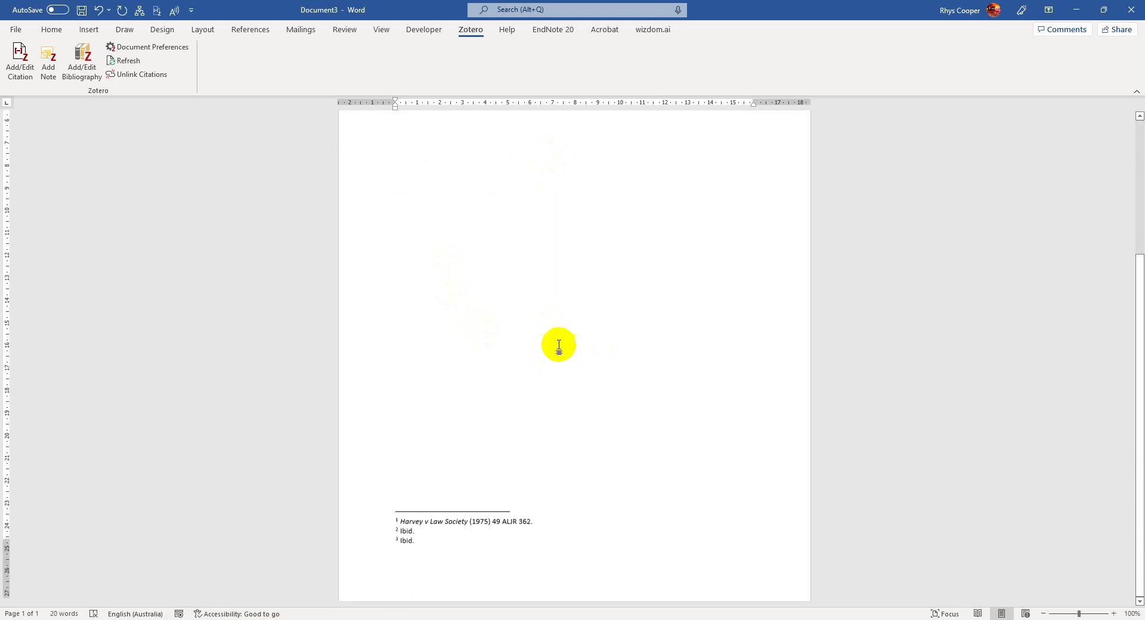
{"action": "scroll", "coordinate": [586, 591], "scroll_direction": "up", "scroll_amount": 5}
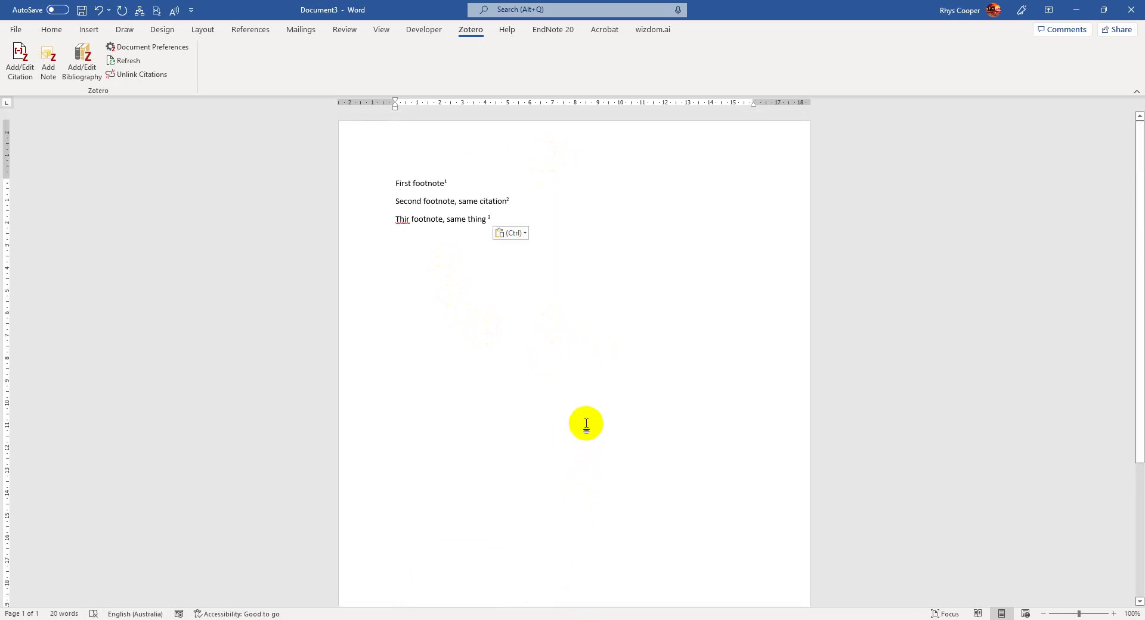
Open the third footnote's Zotero citation for editing and set its page pinpoint to 58 [99]
{"action": "scroll", "coordinate": [578, 310], "scroll_direction": "down", "scroll_amount": 5}
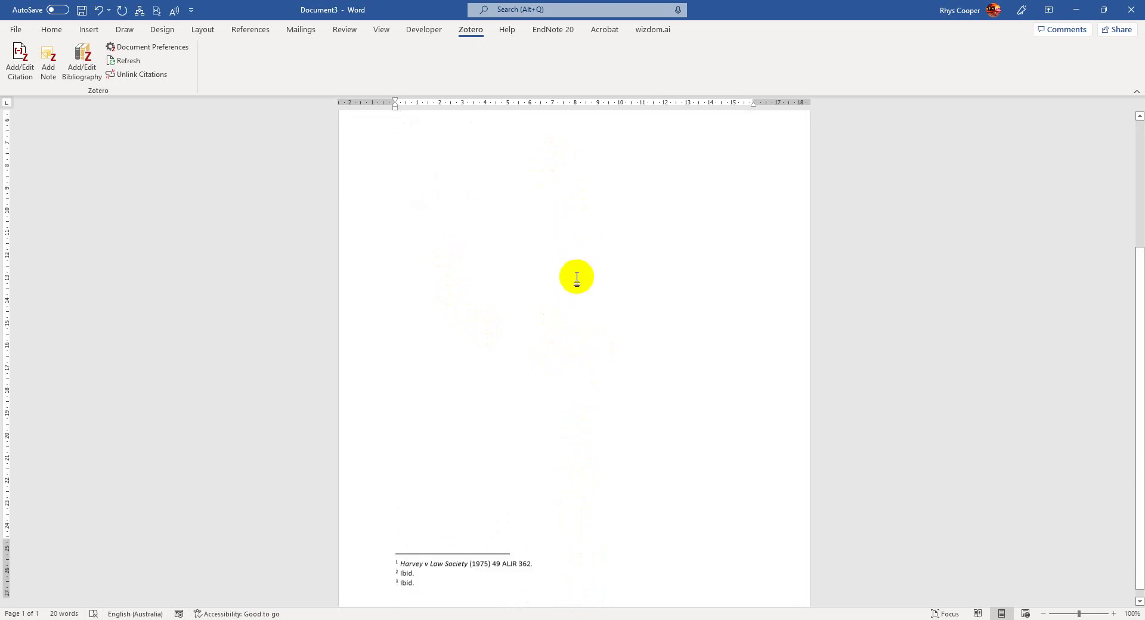
{"action": "left_click", "coordinate": [408, 540]}
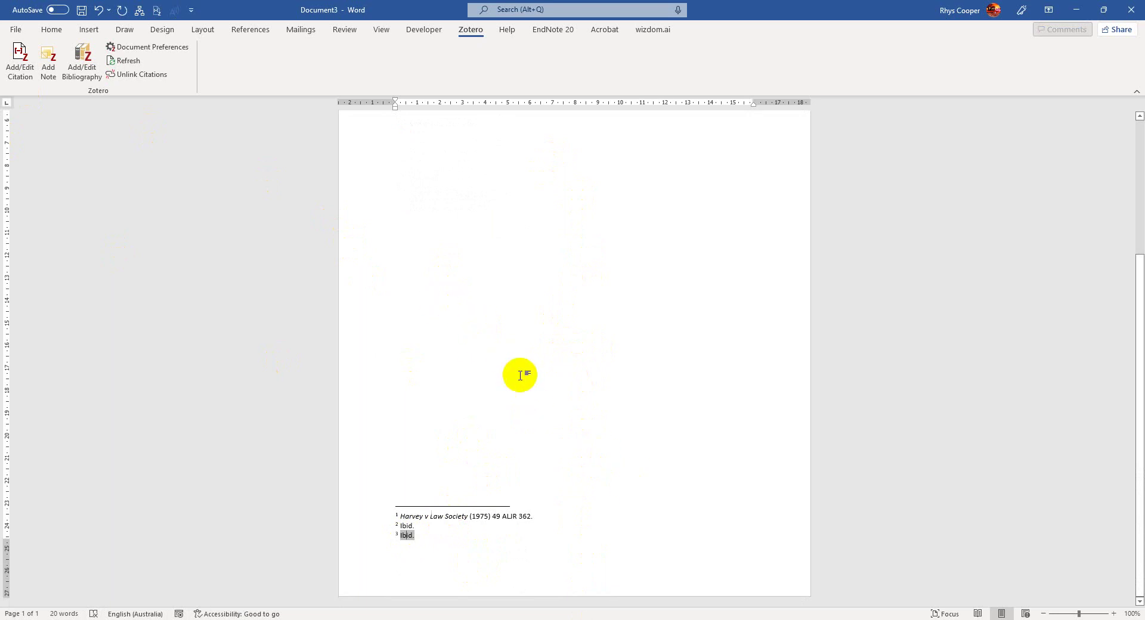
{"action": "left_click", "coordinate": [19, 61]}
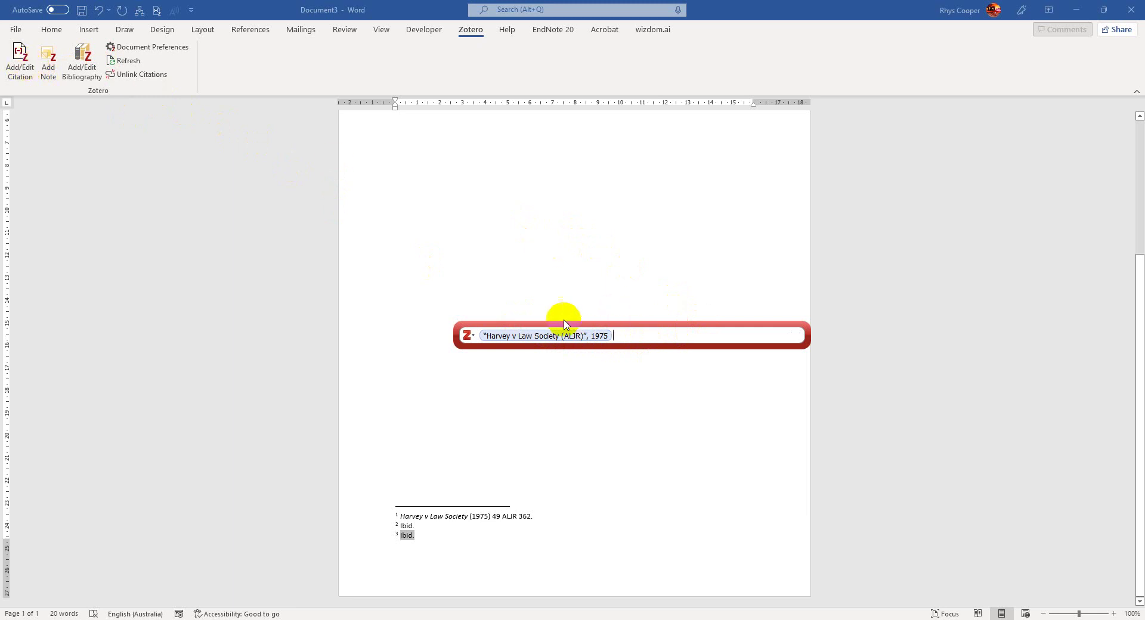
{"action": "left_click", "coordinate": [537, 336]}
{"action": "left_click", "coordinate": [657, 392]}
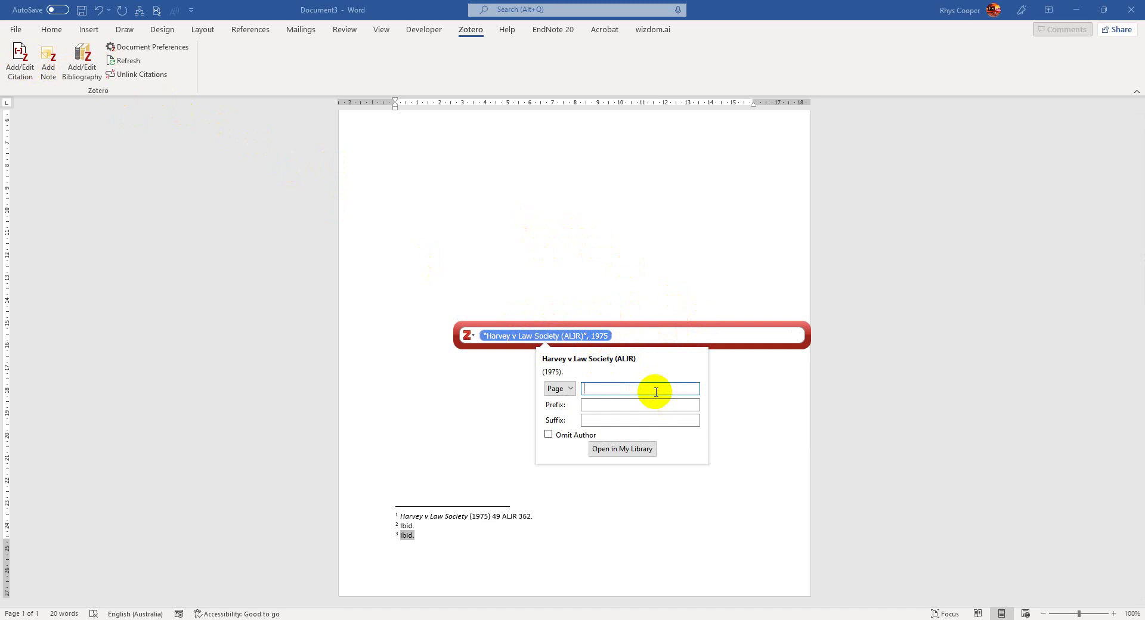
{"action": "type", "text": "58 [99"}
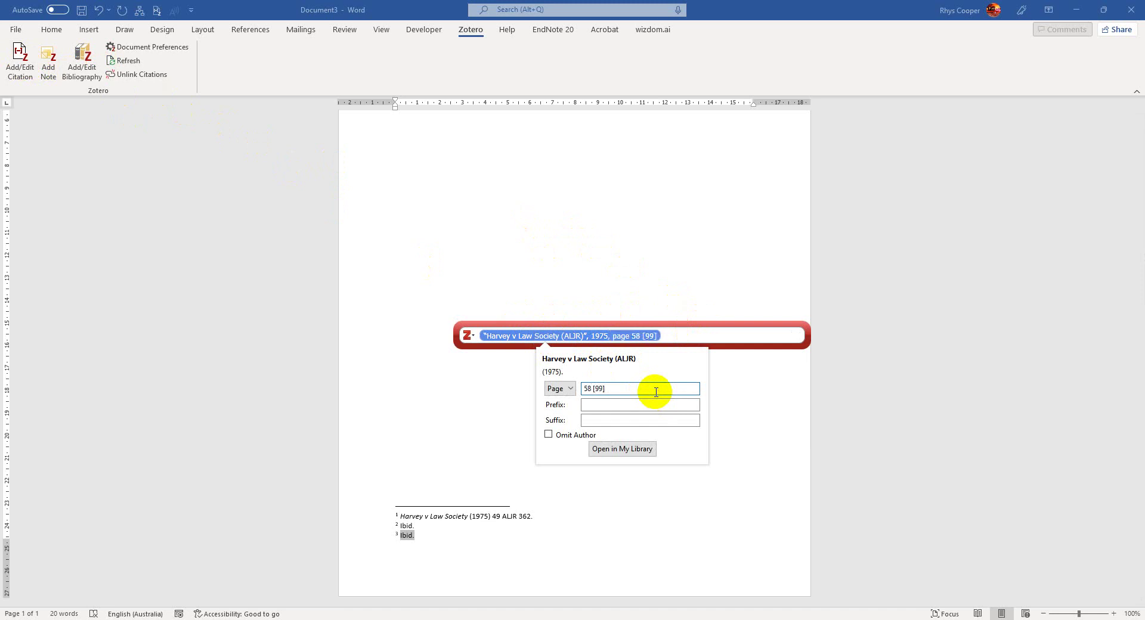
Give the third footnote's citation the suffix "(Kiefel CJ)" and the prefix "See, eg,", and apply the edit
{"action": "key", "text": "Tab"}
{"action": "key", "text": "Tab"}
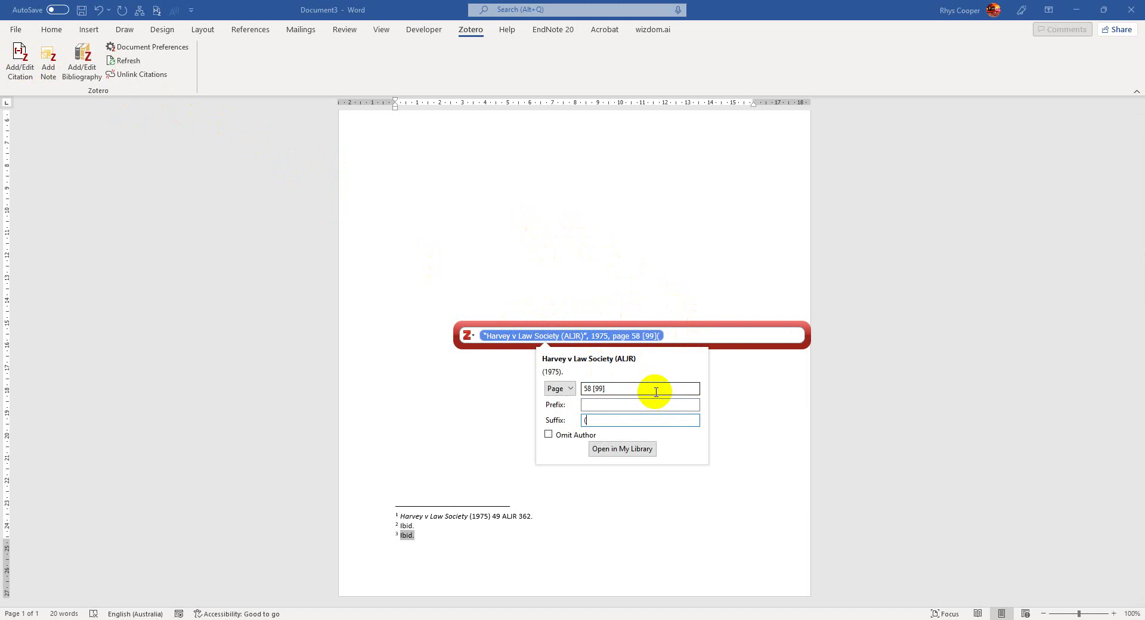
{"action": "type", "text": "(Kiefel J"}
{"action": "key", "text": "BackSpace"}
{"action": "type", "text": "CJ"}
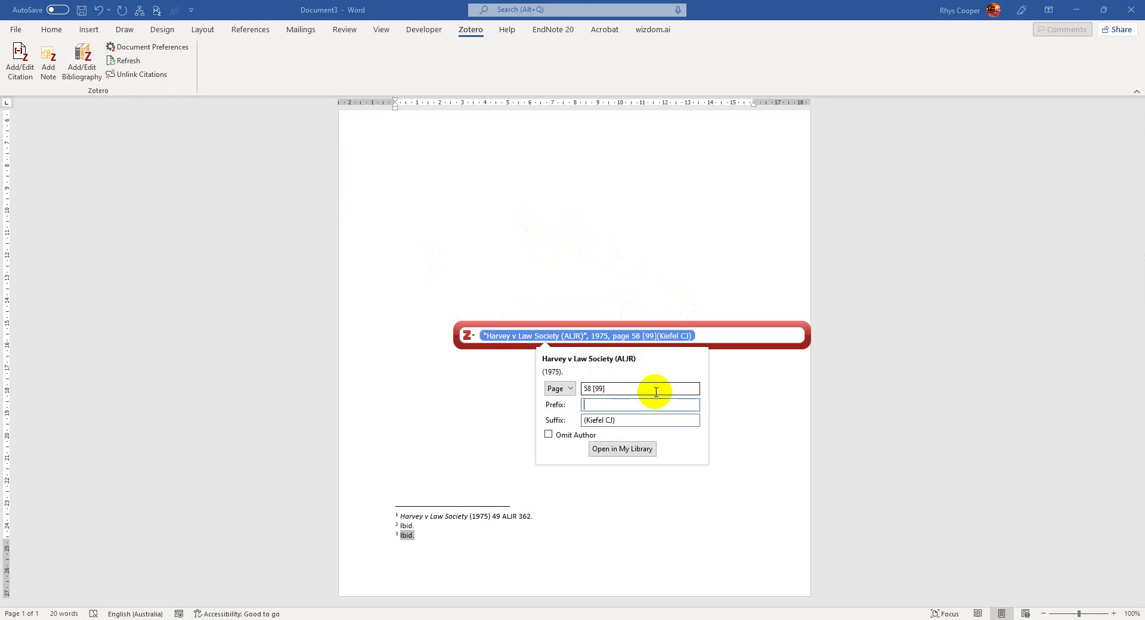
{"action": "type", "text": "See,"}
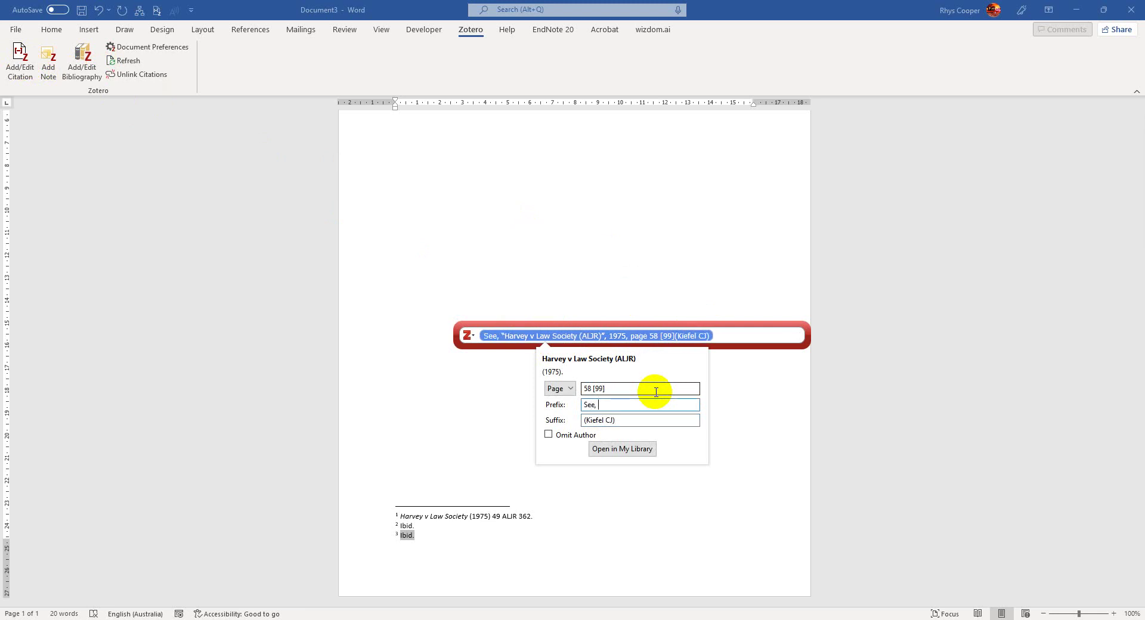
{"action": "type", "text": " eg,"}
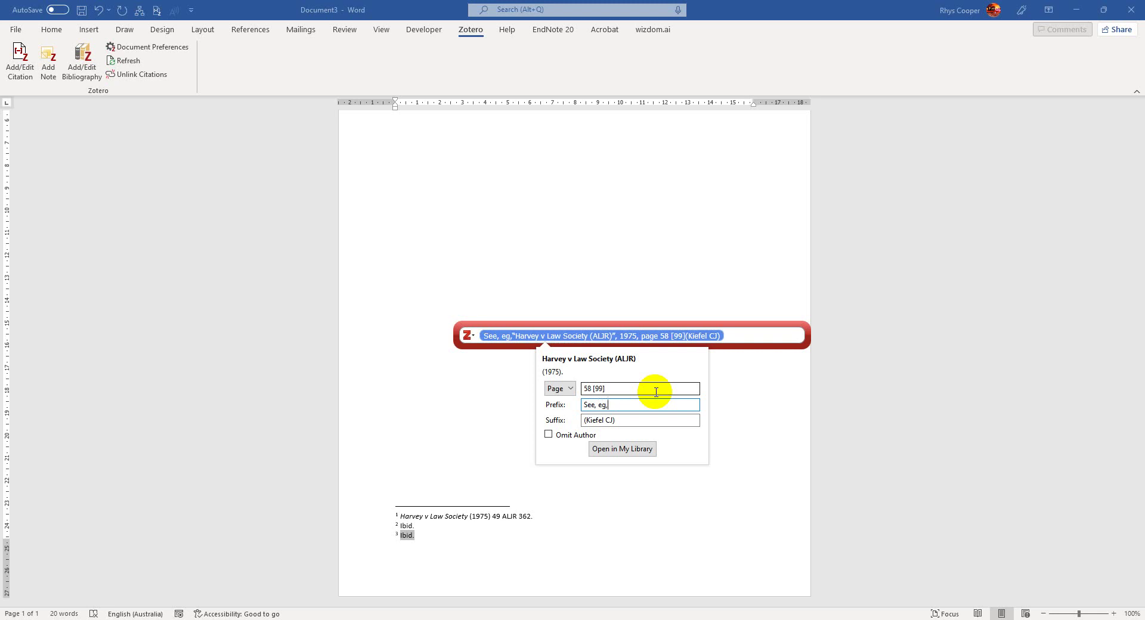
{"action": "key", "text": "Return"}
{"action": "key", "text": "Return"}
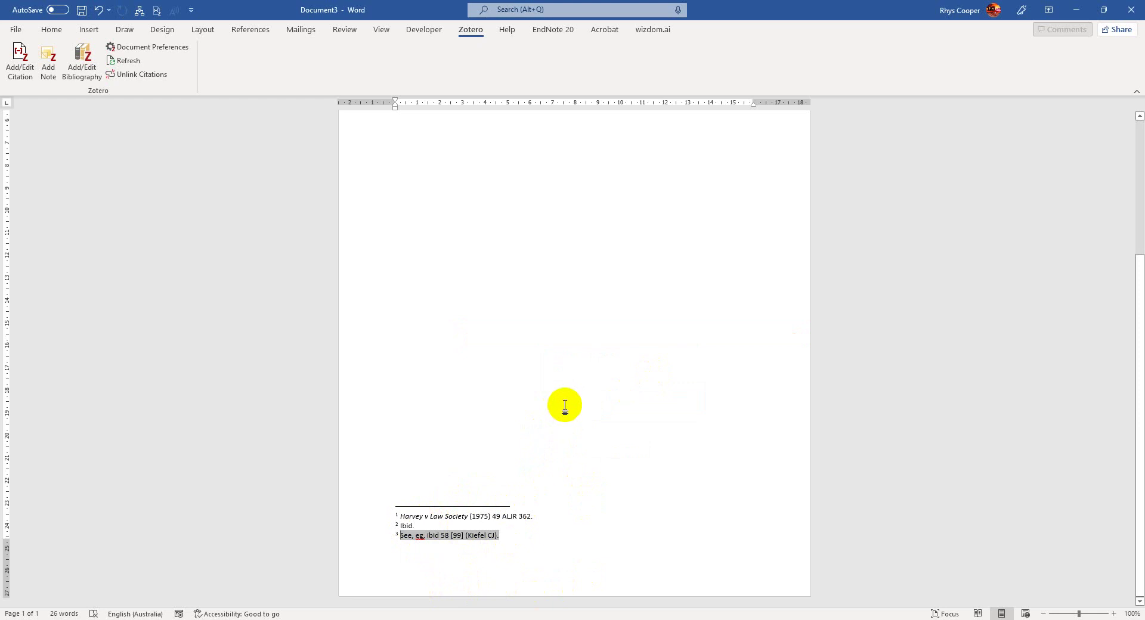
Open the second footnote's Zotero citation for editing and give it the prefix "Cf" and the suffix "(Kirby J)"
{"action": "scroll", "coordinate": [690, 376], "scroll_direction": "up", "scroll_amount": 5}
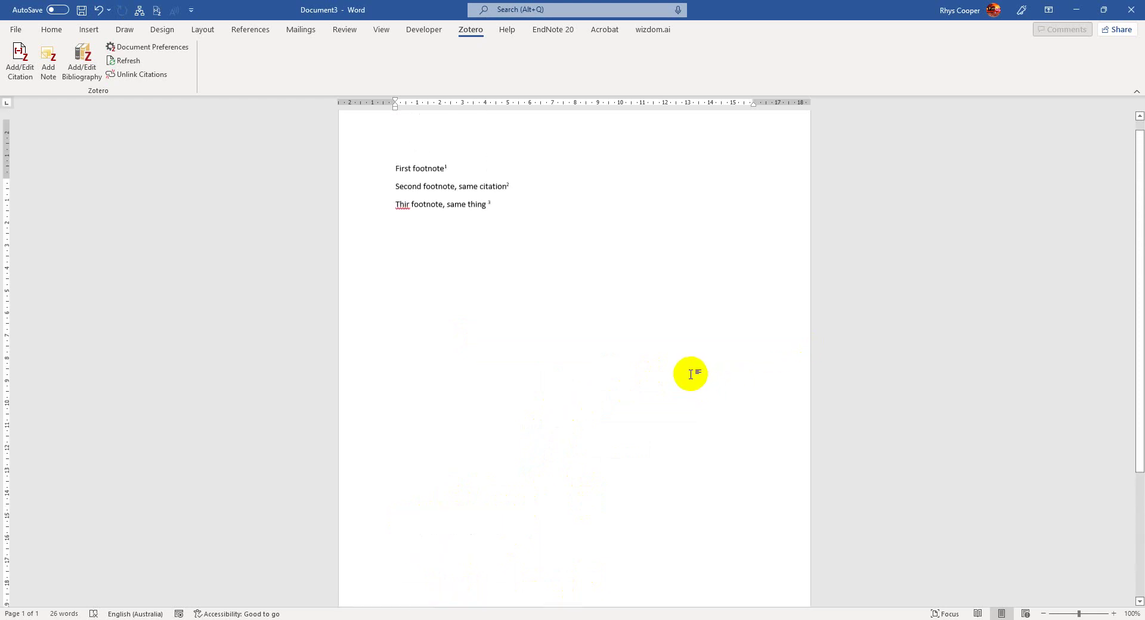
{"action": "scroll", "coordinate": [513, 373], "scroll_direction": "down", "scroll_amount": 3}
{"action": "scroll", "coordinate": [514, 373], "scroll_direction": "down", "scroll_amount": 1}
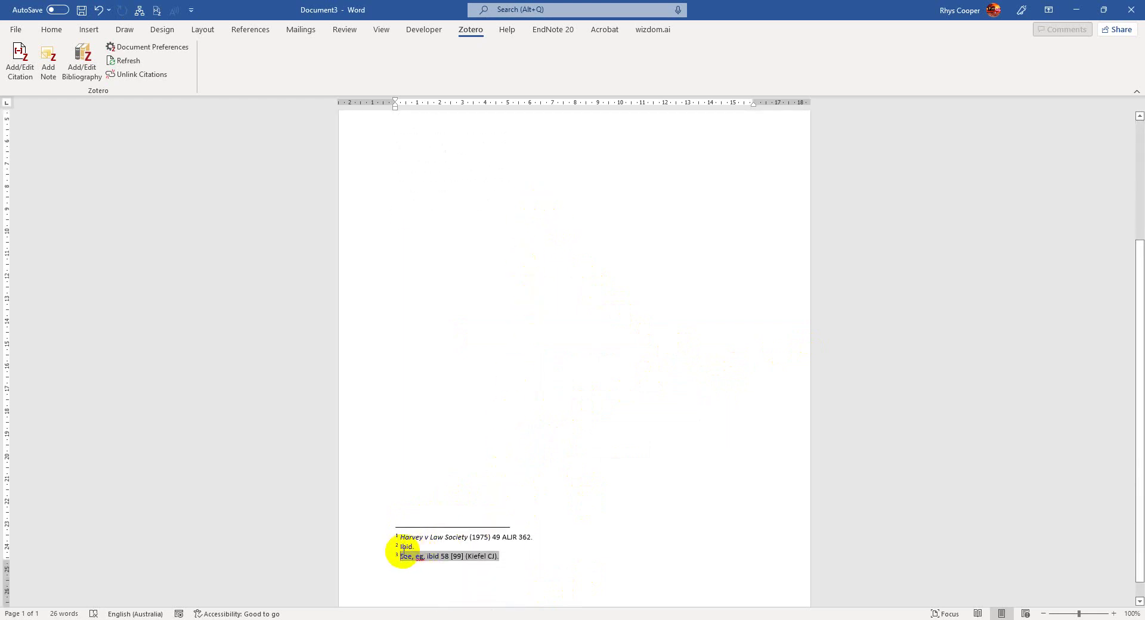
{"action": "left_click", "coordinate": [407, 547]}
{"action": "scroll", "coordinate": [409, 531], "scroll_direction": "down", "scroll_amount": 1}
{"action": "key", "text": "ctrl+alt+c"}
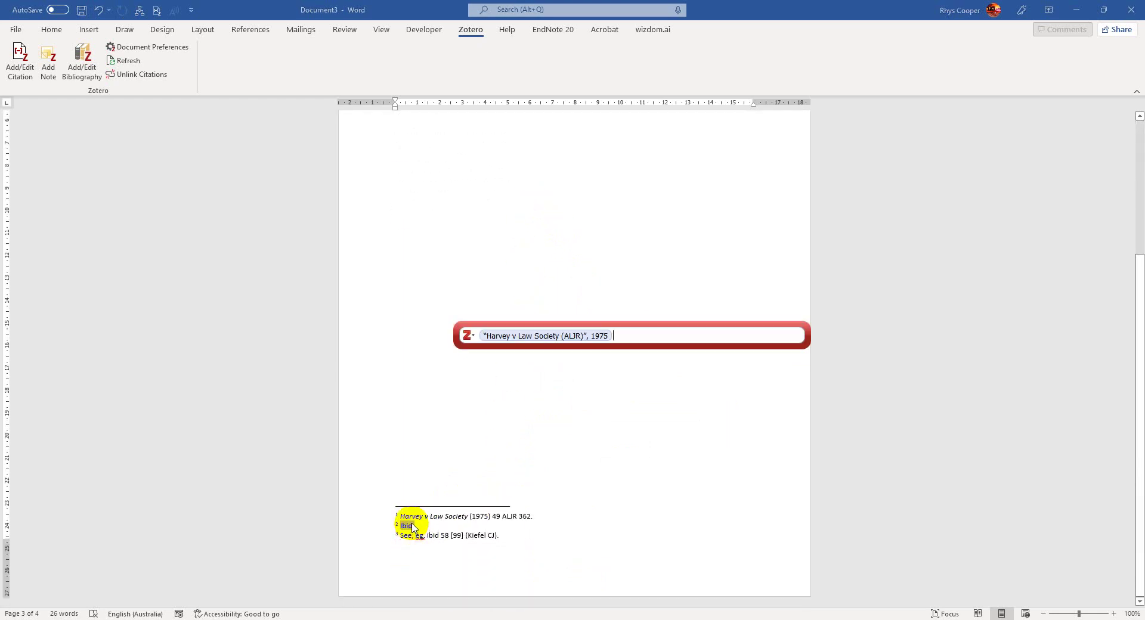
{"action": "left_click", "coordinate": [511, 336]}
{"action": "left_click", "coordinate": [608, 410]}
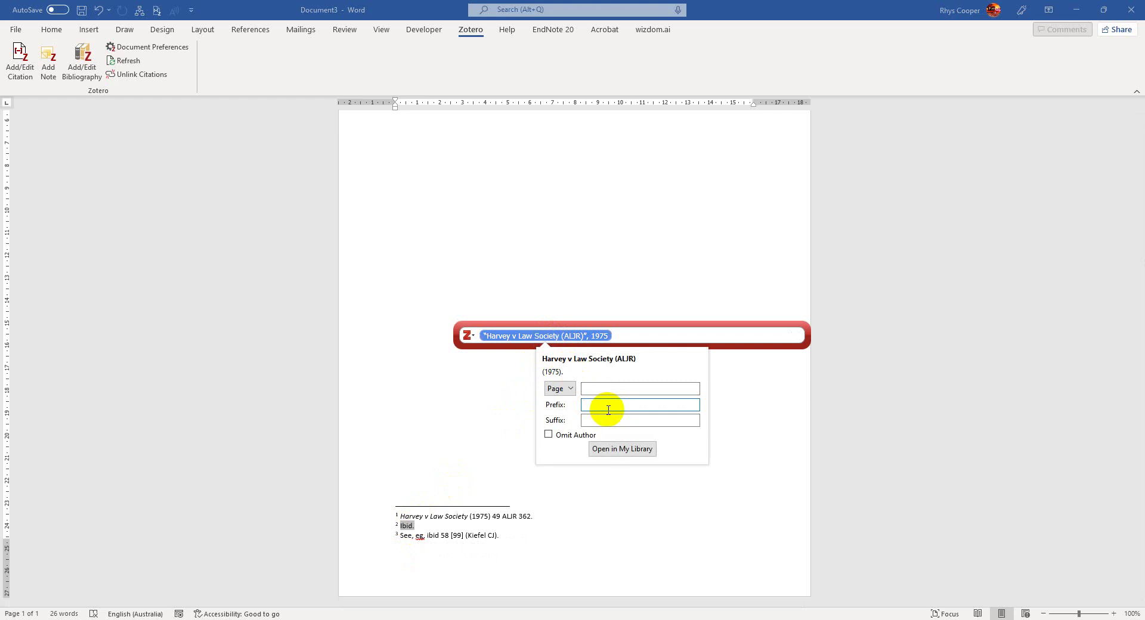
{"action": "type", "text": "Cf"}
{"action": "key", "text": "Tab"}
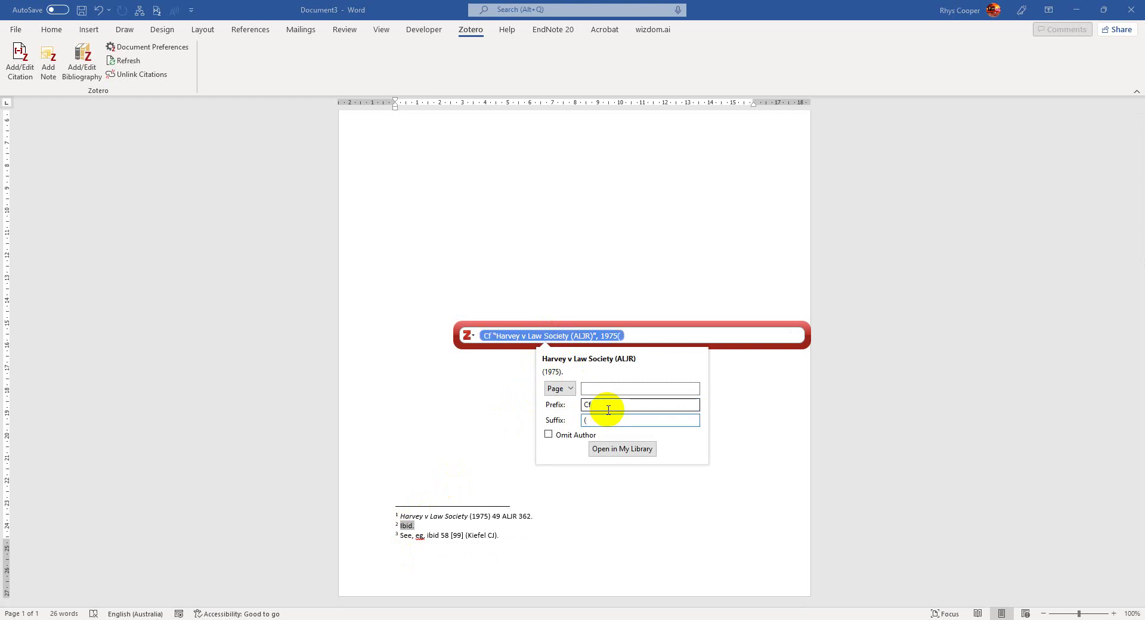
{"action": "type", "text": "(Kirby J"}
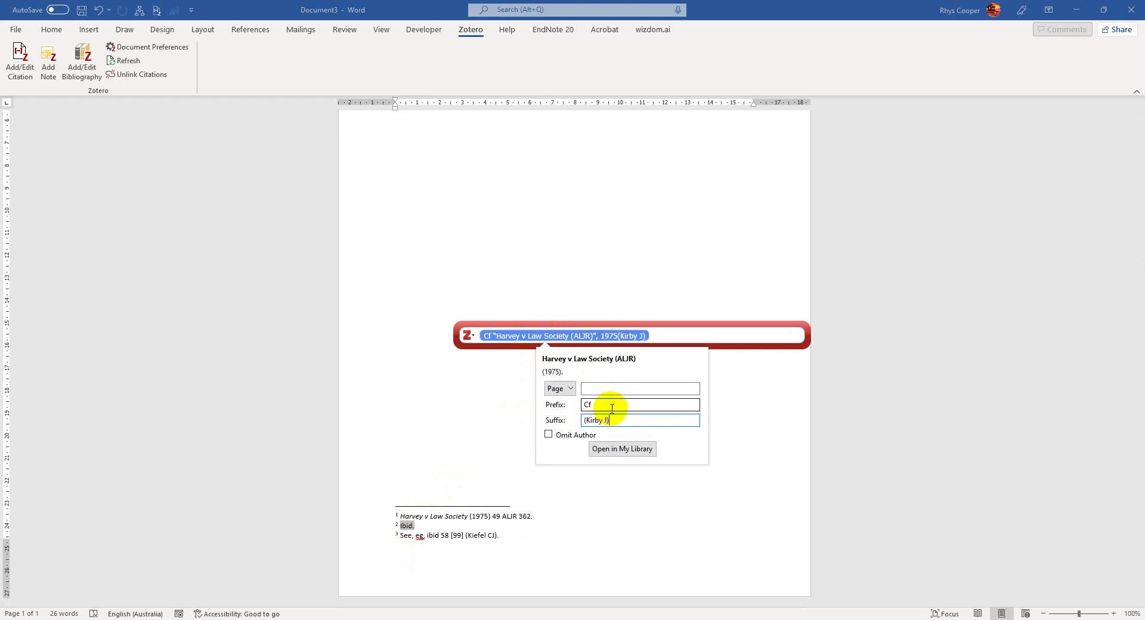
Set the second footnote citation's page pinpoint to 106 [205] and apply the edit
{"action": "left_click", "coordinate": [617, 389]}
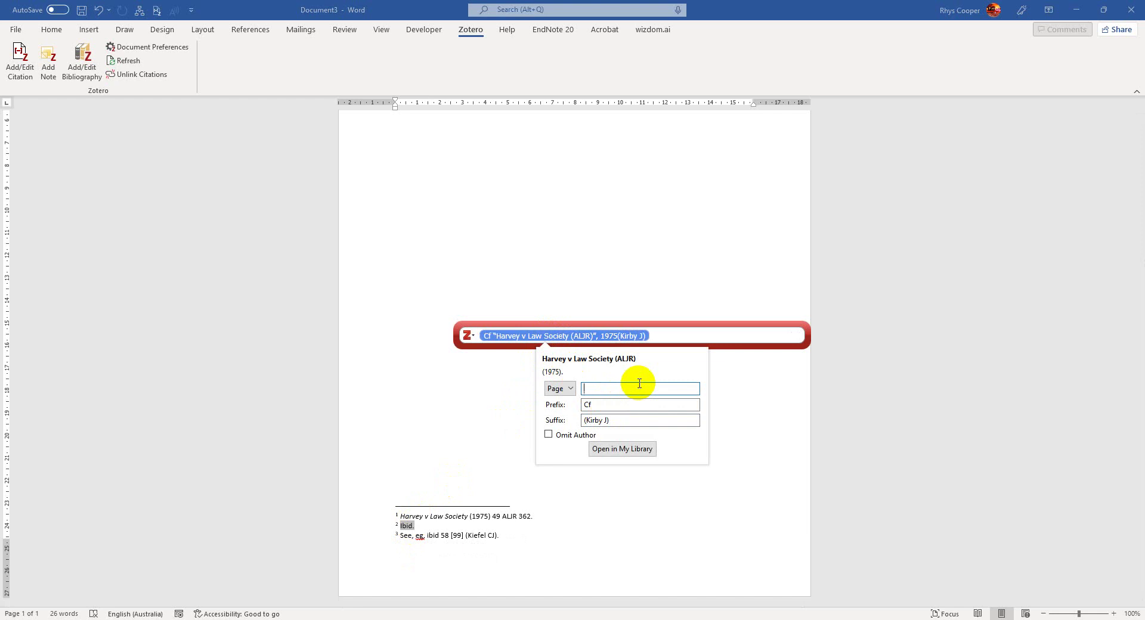
{"action": "type", "text": "106 ["}
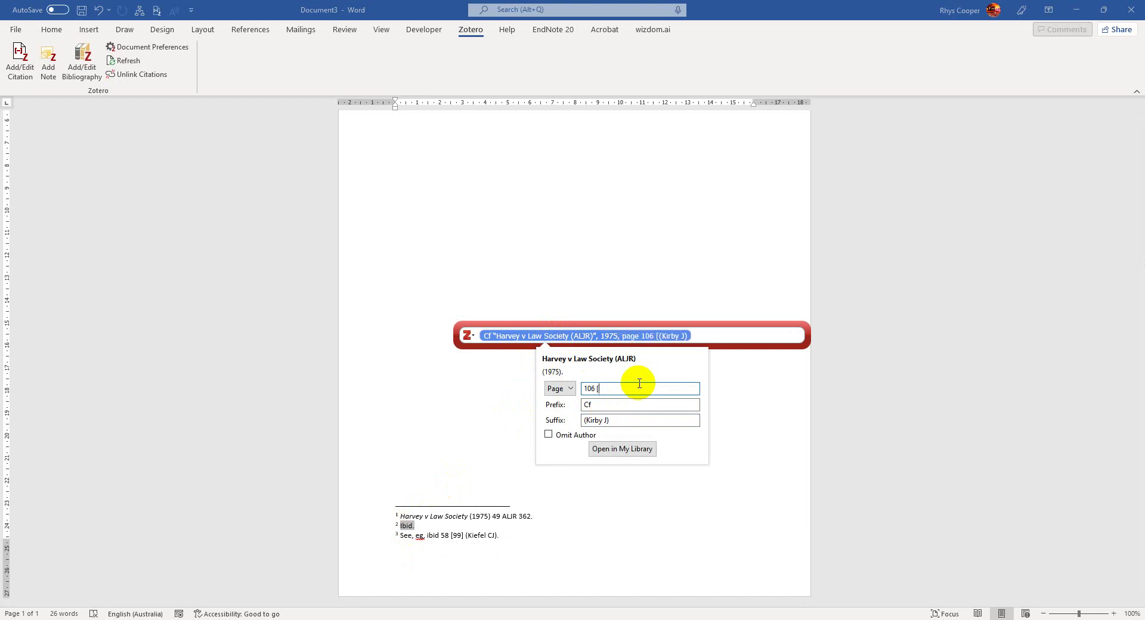
{"action": "type", "text": "205]"}
{"action": "key", "text": "Return"}
{"action": "key", "text": "Return"}
Add the line "Something else in between" after the first footnote line and choose Lewis v Ogden (CLR) as its Zotero citation
{"action": "scroll", "coordinate": [638, 376], "scroll_direction": "up", "scroll_amount": 5}
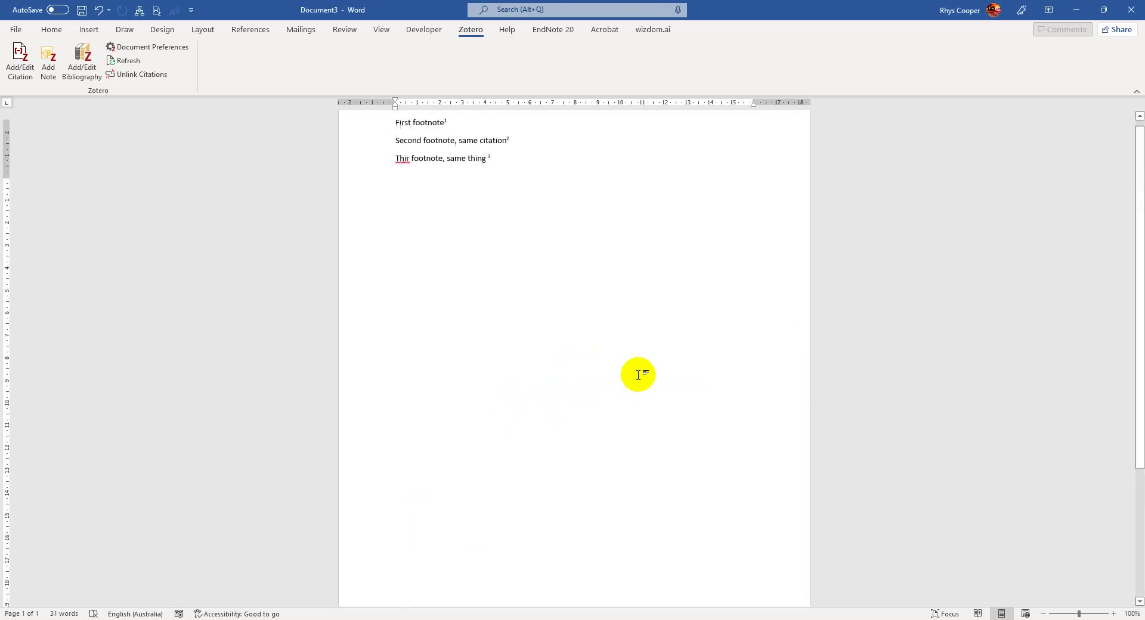
{"action": "left_click", "coordinate": [575, 186]}
{"action": "key", "text": "Return"}
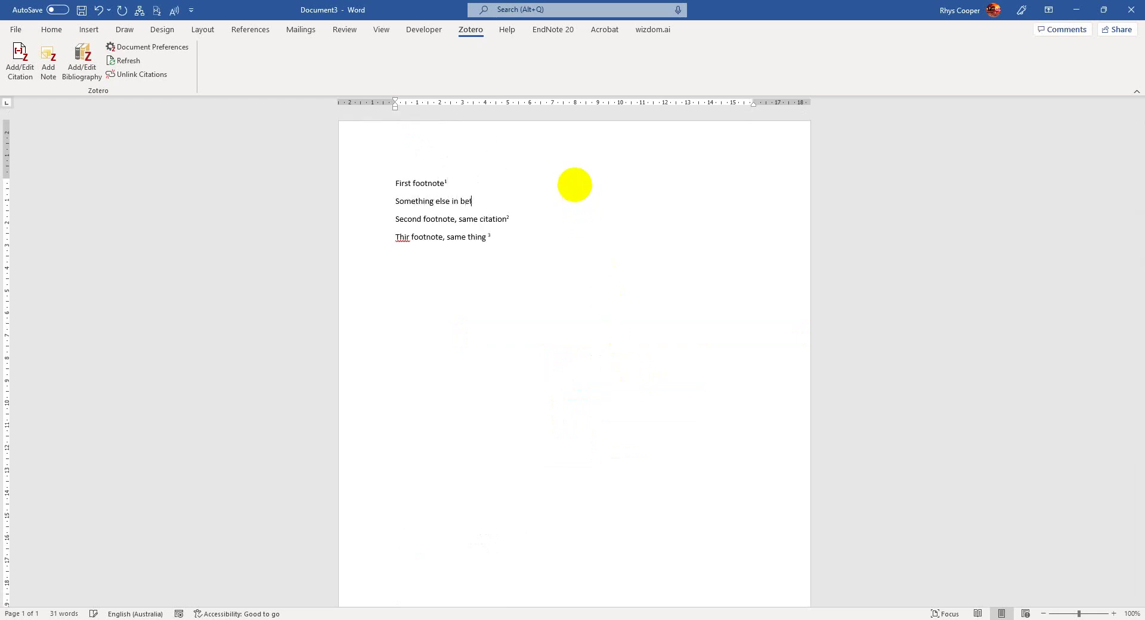
{"action": "key", "text": "ctrl+alt+c"}
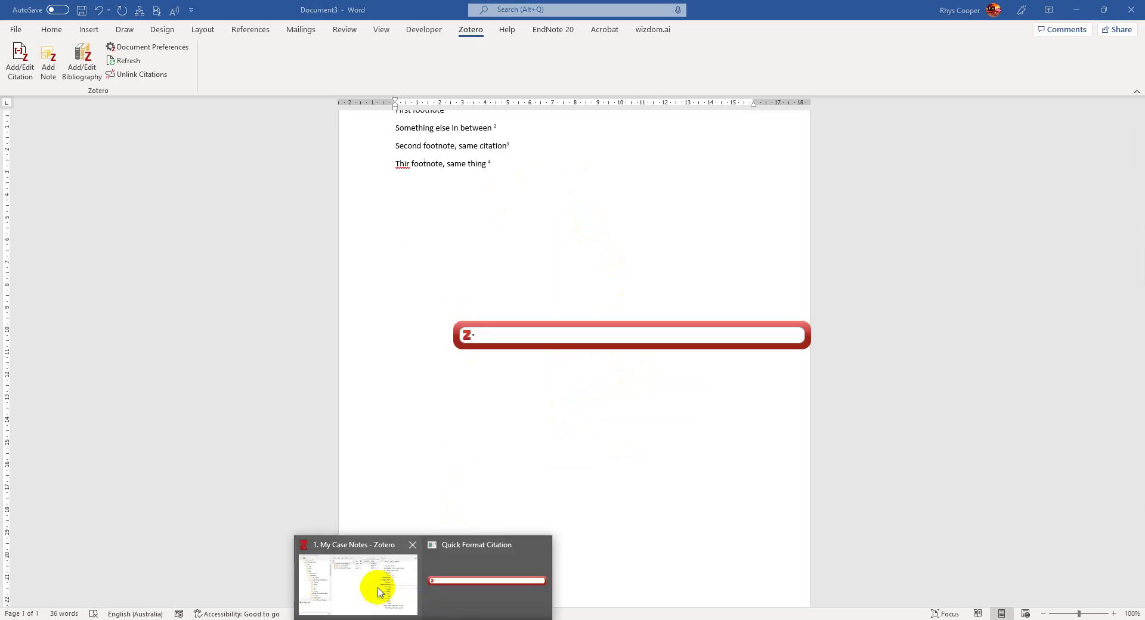
{"action": "left_click", "coordinate": [380, 593]}
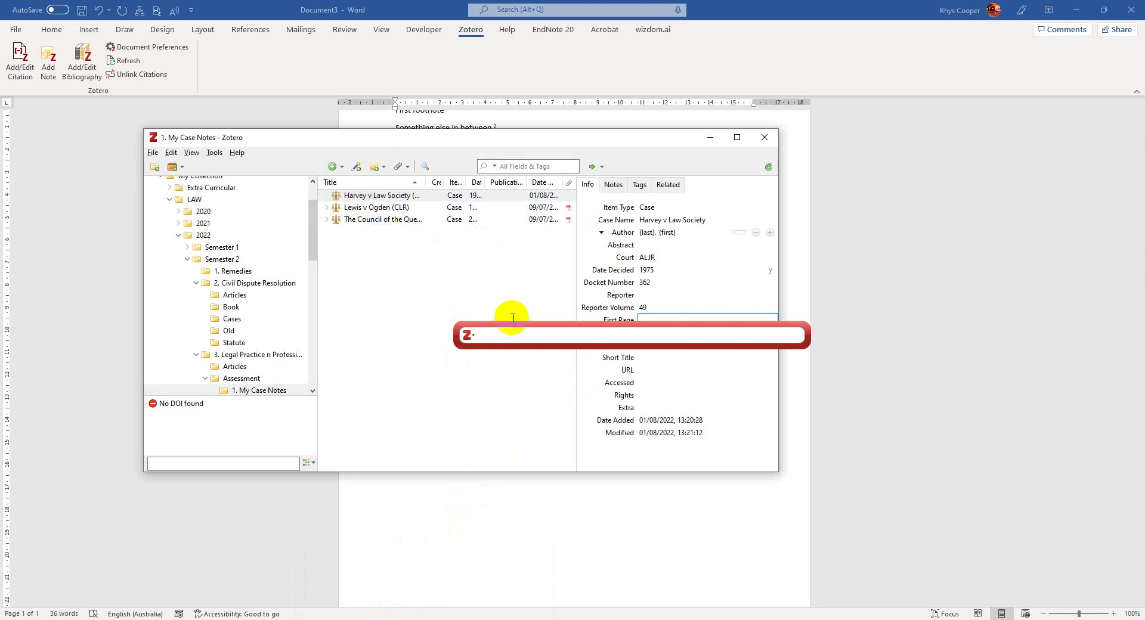
{"action": "left_click", "coordinate": [534, 342]}
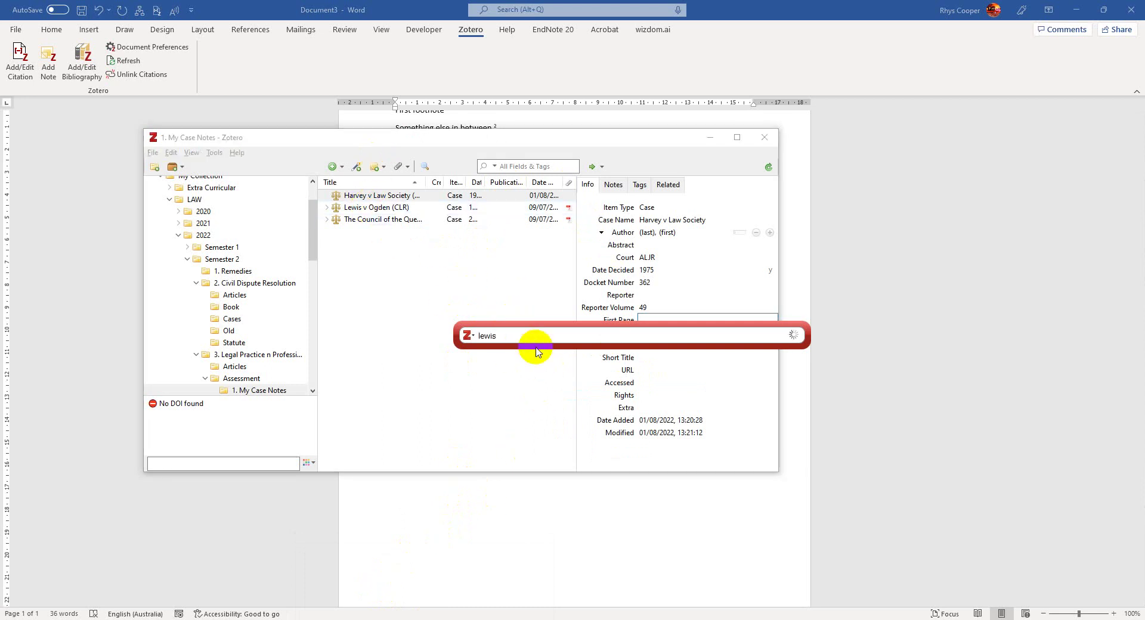
{"action": "left_click", "coordinate": [530, 455]}
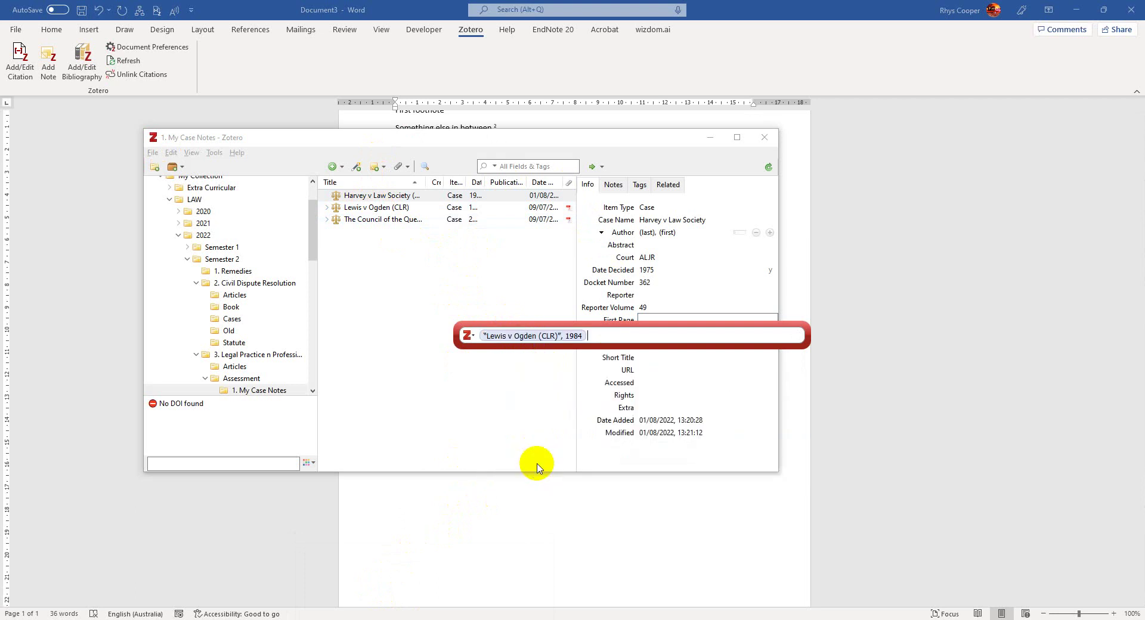
Give the Lewis v Ogden citation the prefix "This is my second case I should read and cite. See,"
{"action": "left_click", "coordinate": [556, 336]}
{"action": "left_click", "coordinate": [618, 405]}
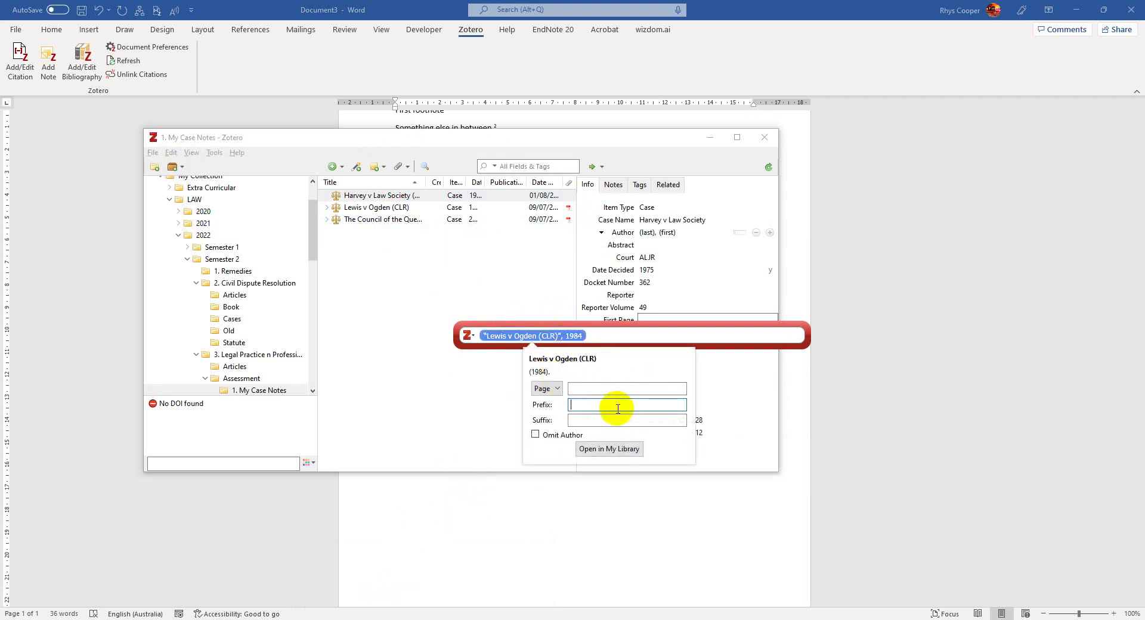
{"action": "type", "text": "This is my seco"}
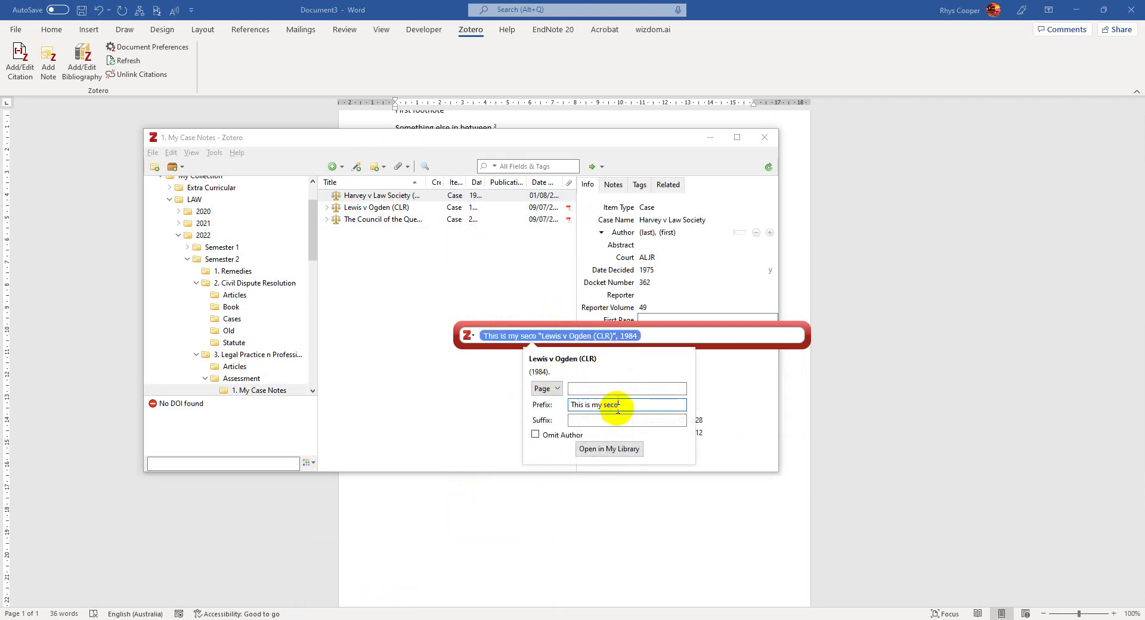
{"action": "type", "text": "nd case I shou"}
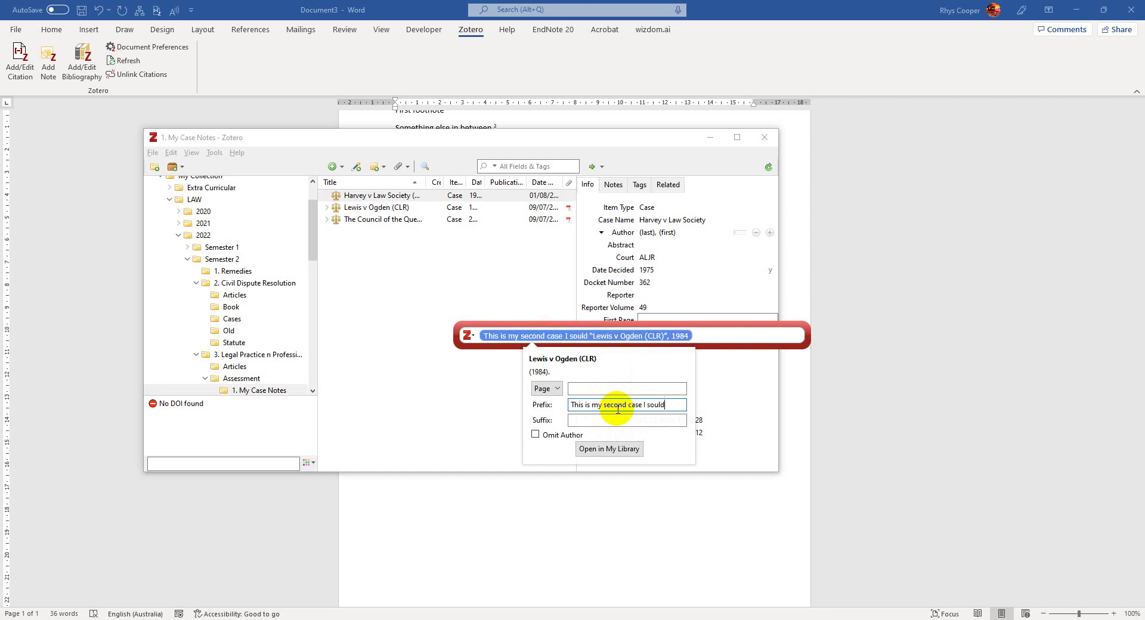
{"action": "type", "text": "ld read and cite."}
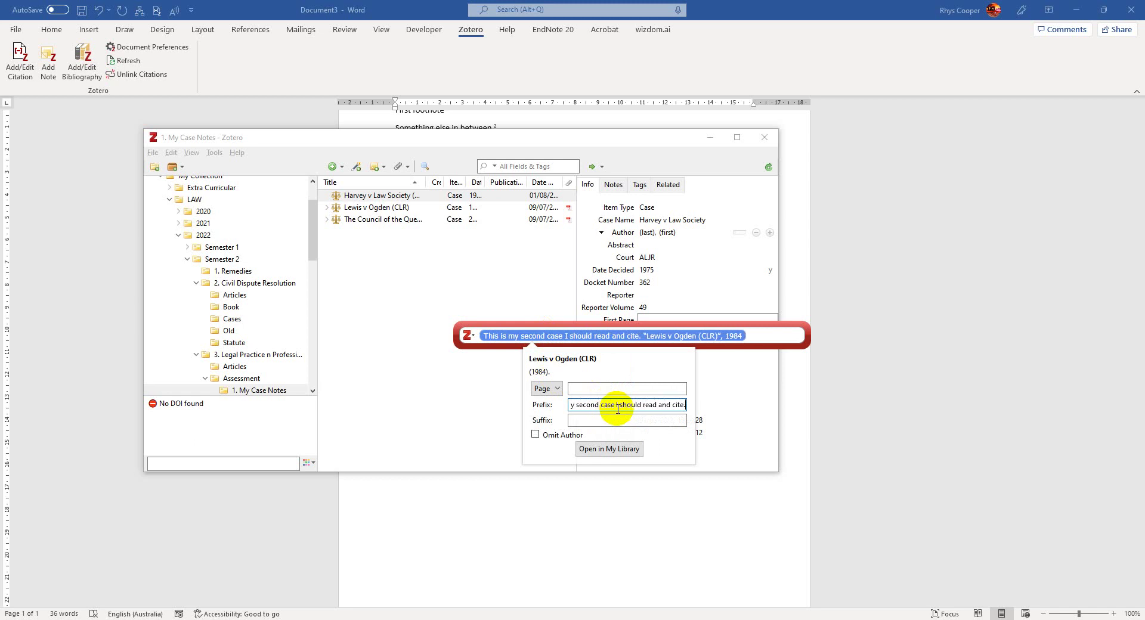
{"action": "key", "text": "Return"}
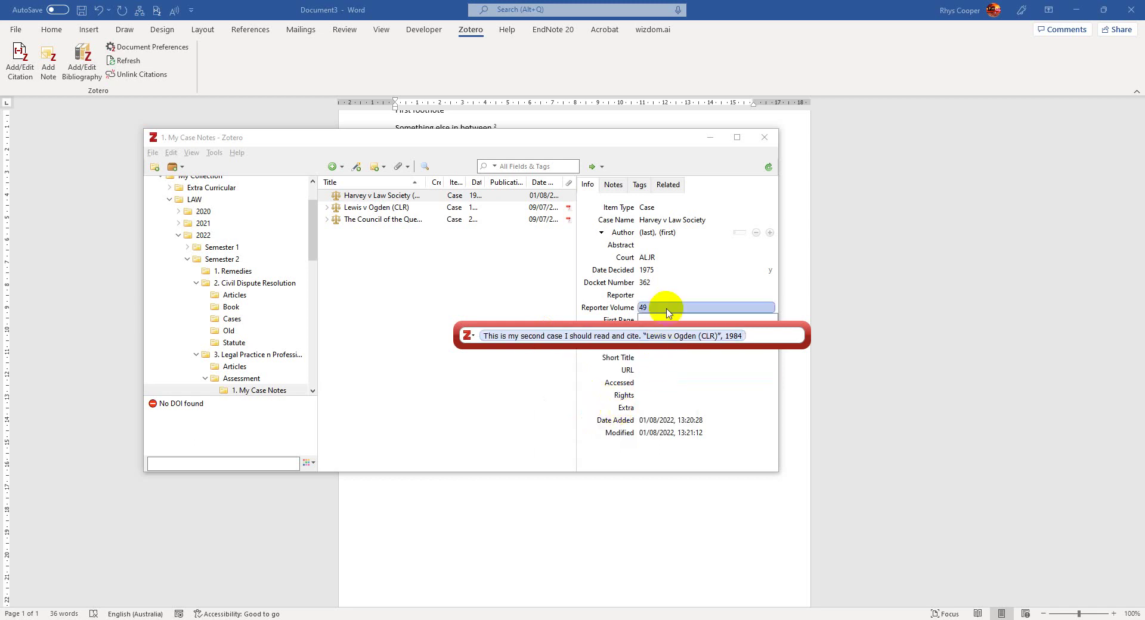
{"action": "left_click", "coordinate": [668, 336]}
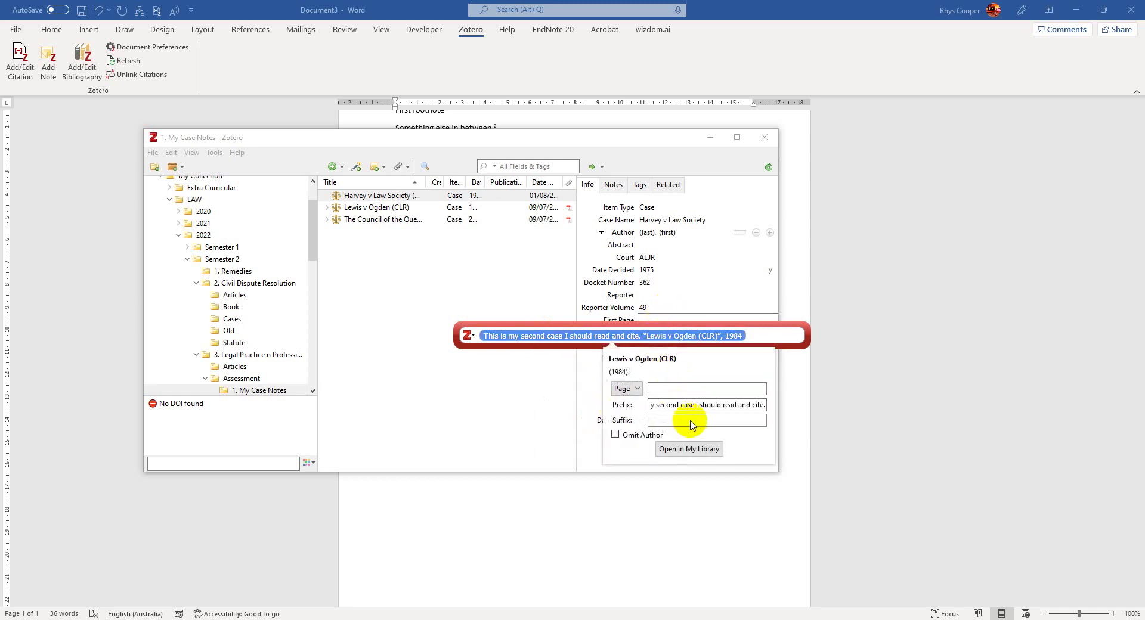
{"action": "left_click", "coordinate": [759, 405]}
{"action": "type", "text": "See,"}
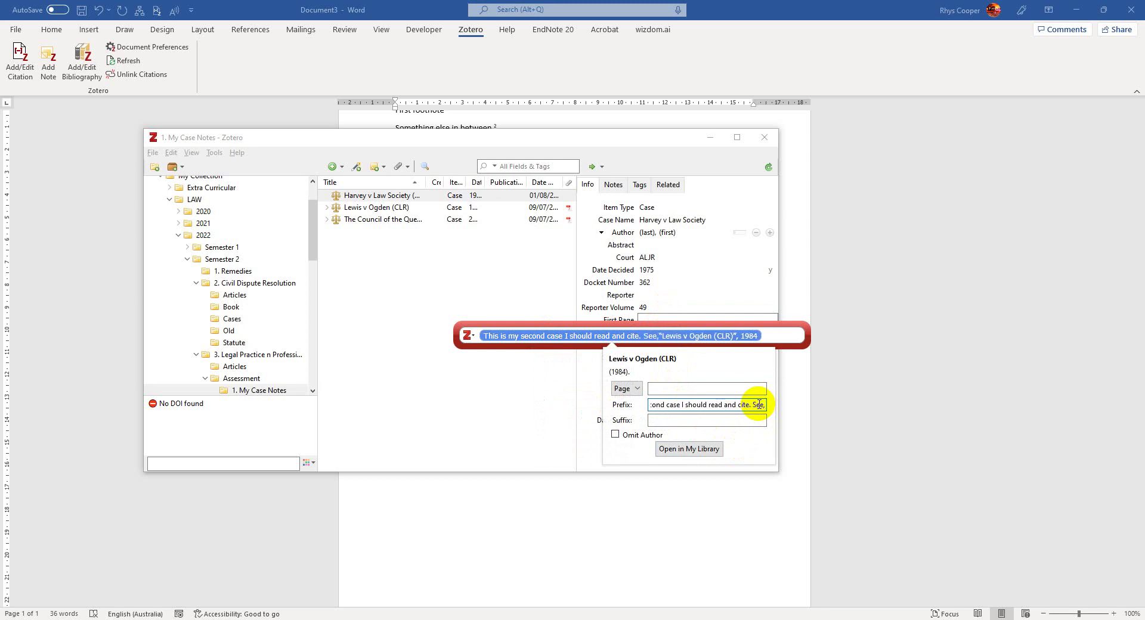
Add the judge's name in parentheses as the Lewis v Ogden citation's suffix, set its page pinpoint to 3 [10], and insert it
{"action": "key", "text": "Tab"}
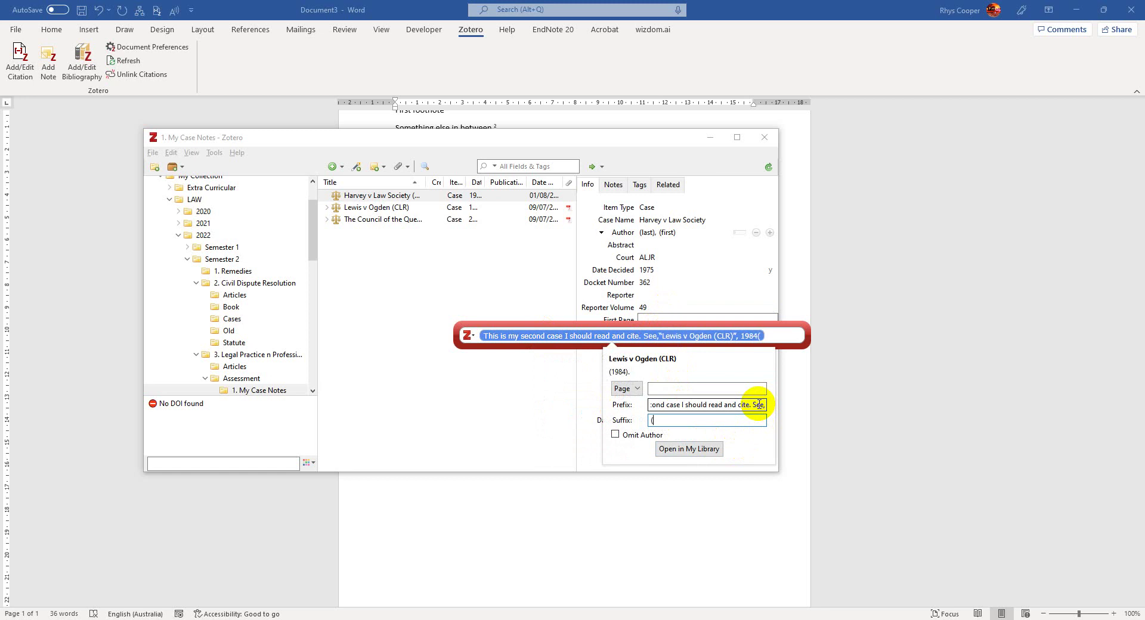
{"action": "type", "text": "(Sabrina J)"}
{"action": "key", "text": "shift+Tab"}
{"action": "key", "text": "shift+Tab"}
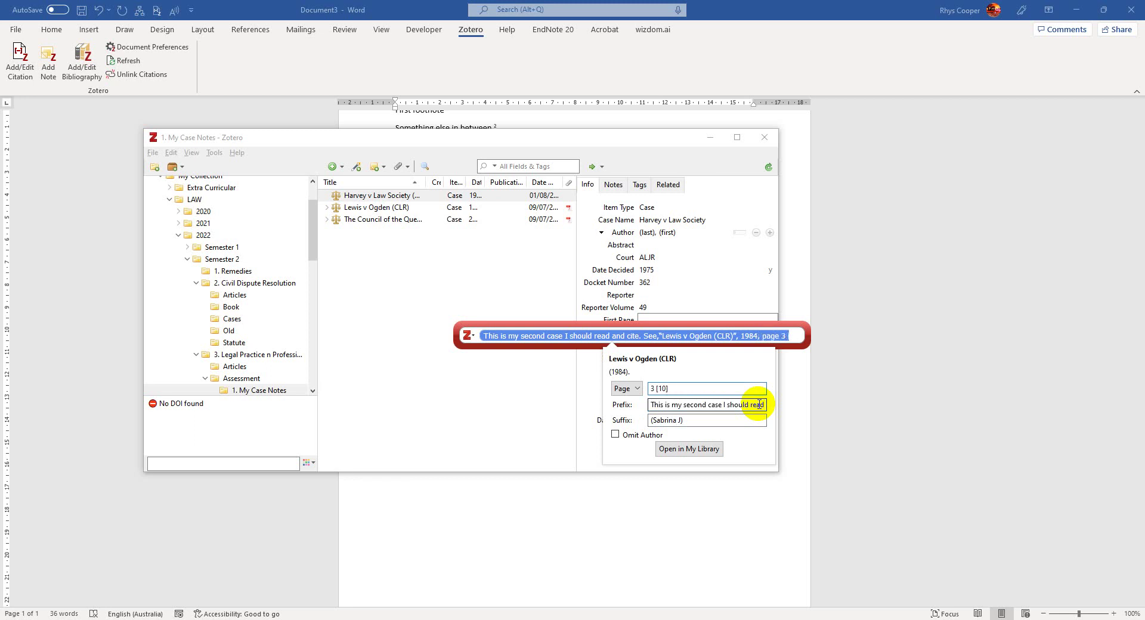
{"action": "key", "text": "Return"}
{"action": "key", "text": "Return"}
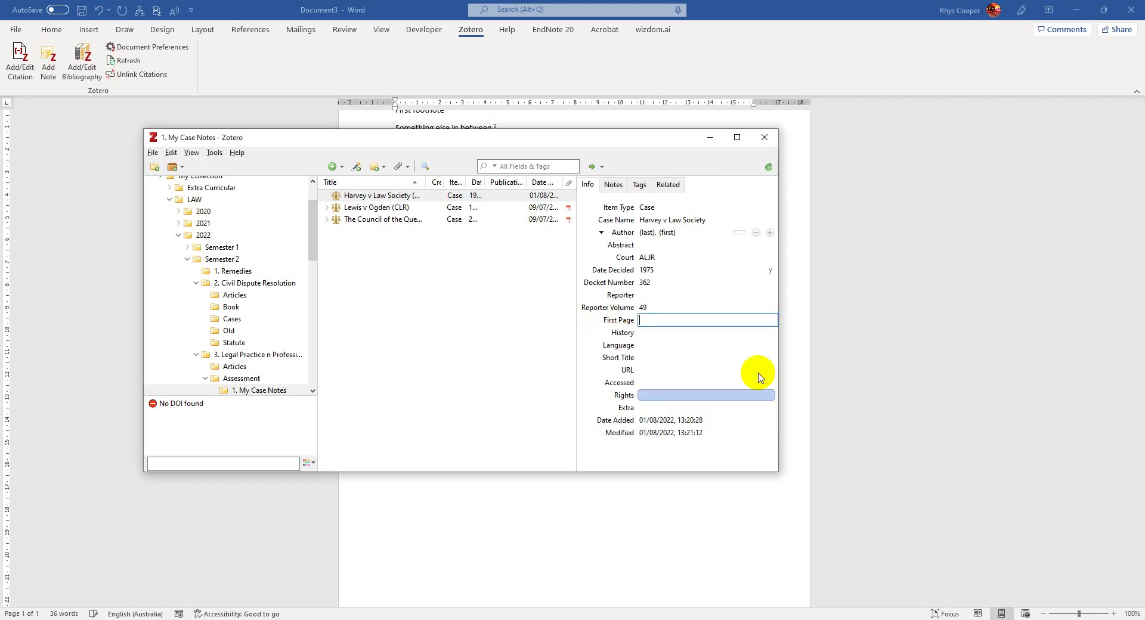
Examine the four footnotes, comparing how the repeated Harvey v Law Society citation reads after the new Lewis v Ogden note
{"action": "scroll", "coordinate": [633, 197], "scroll_direction": "down", "scroll_amount": 4}
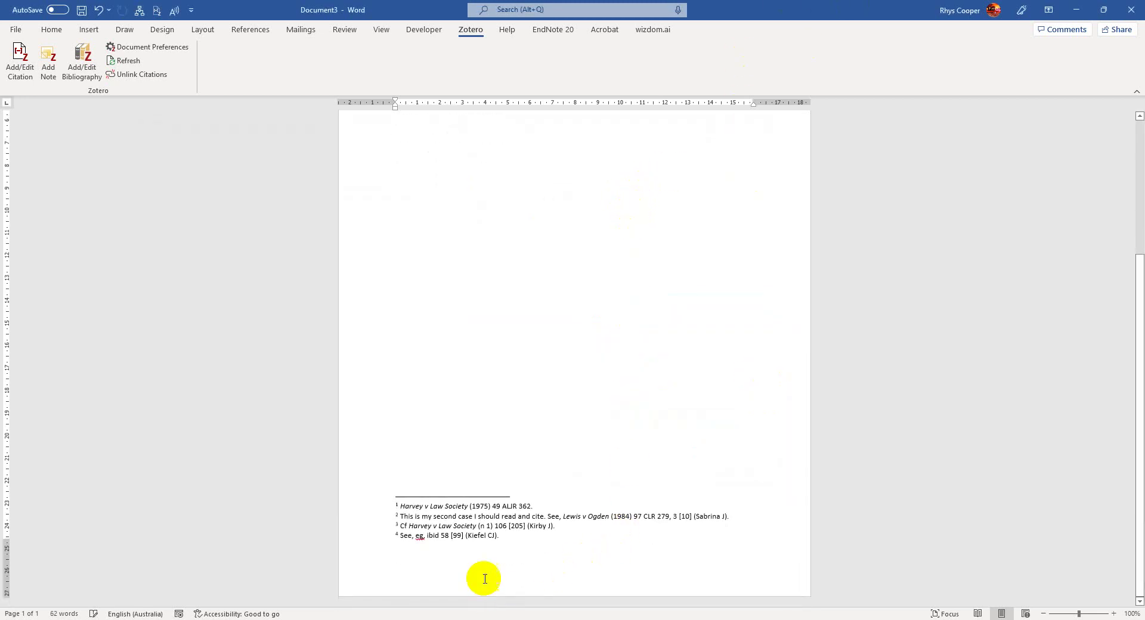
{"action": "left_click", "coordinate": [439, 506]}
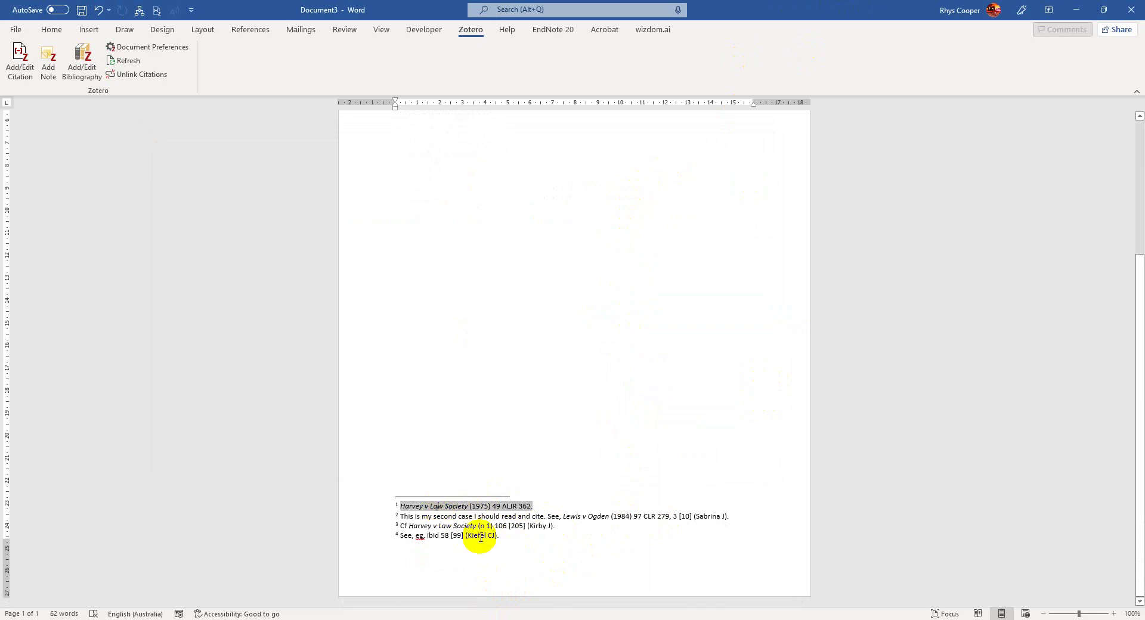
{"action": "left_click", "coordinate": [506, 518]}
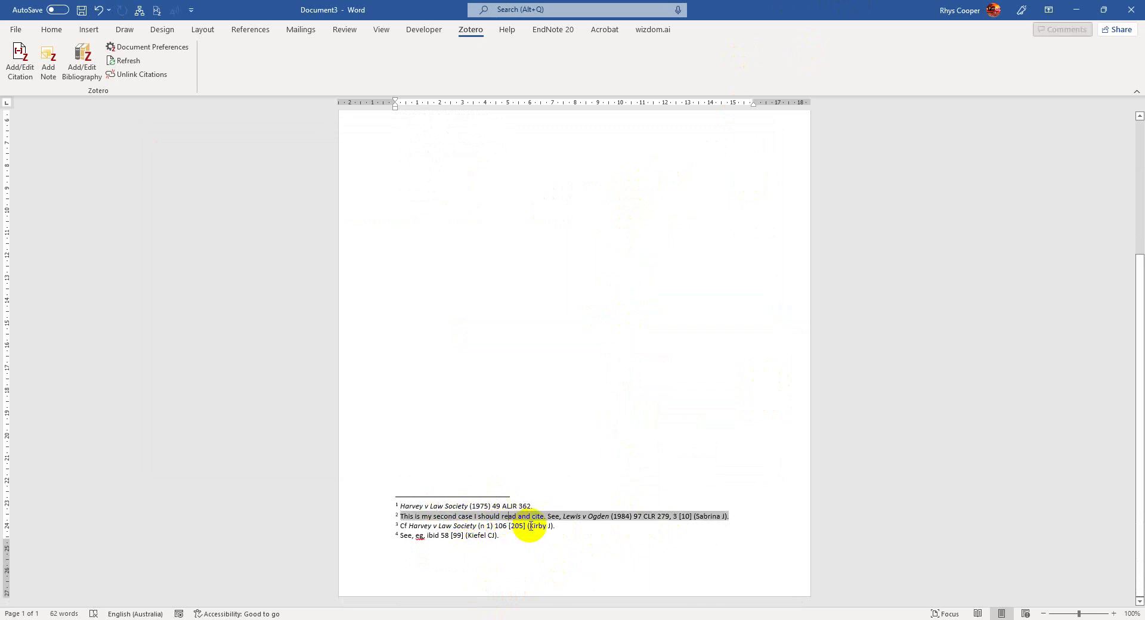
{"action": "left_click", "coordinate": [518, 505]}
{"action": "left_click", "coordinate": [522, 517]}
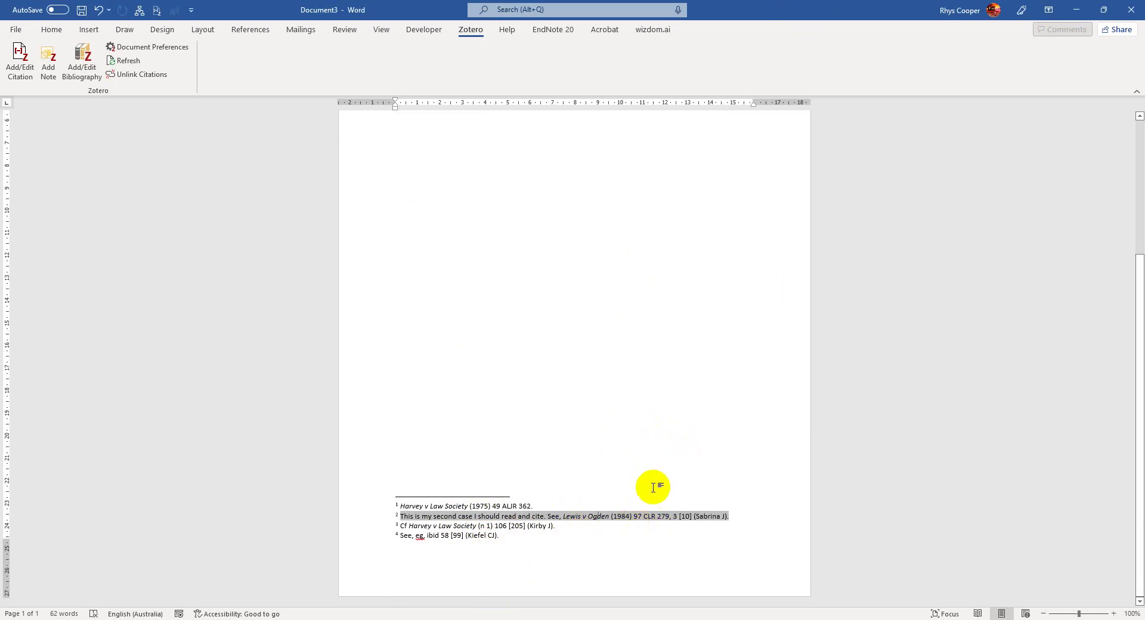
{"action": "left_click", "coordinate": [486, 526]}
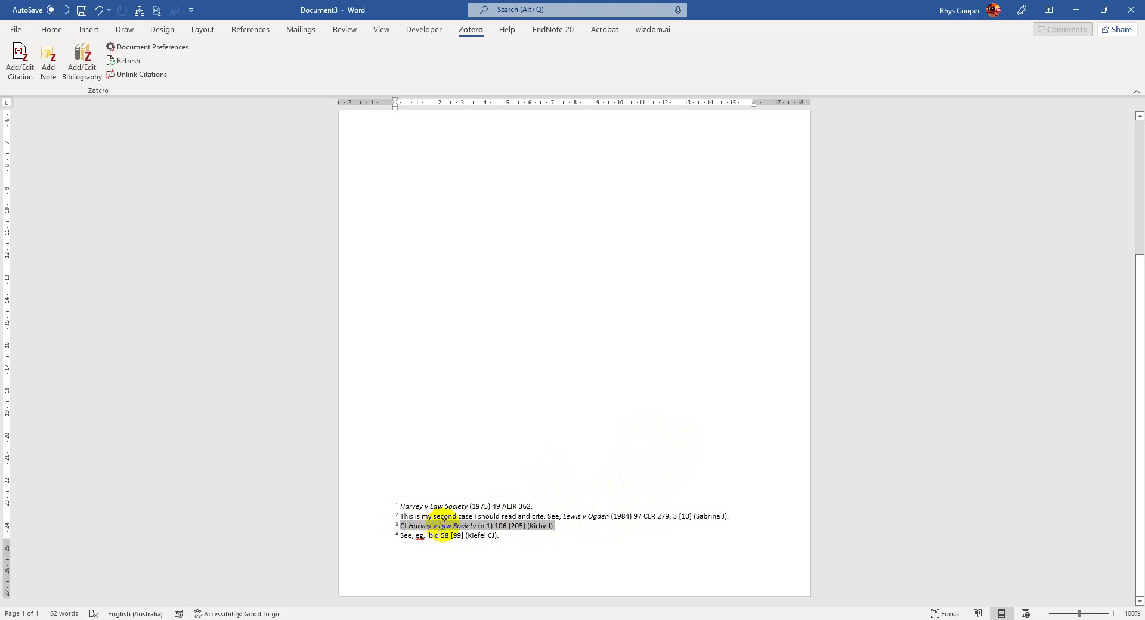
{"action": "scroll", "coordinate": [558, 388], "scroll_direction": "up", "scroll_amount": 4}
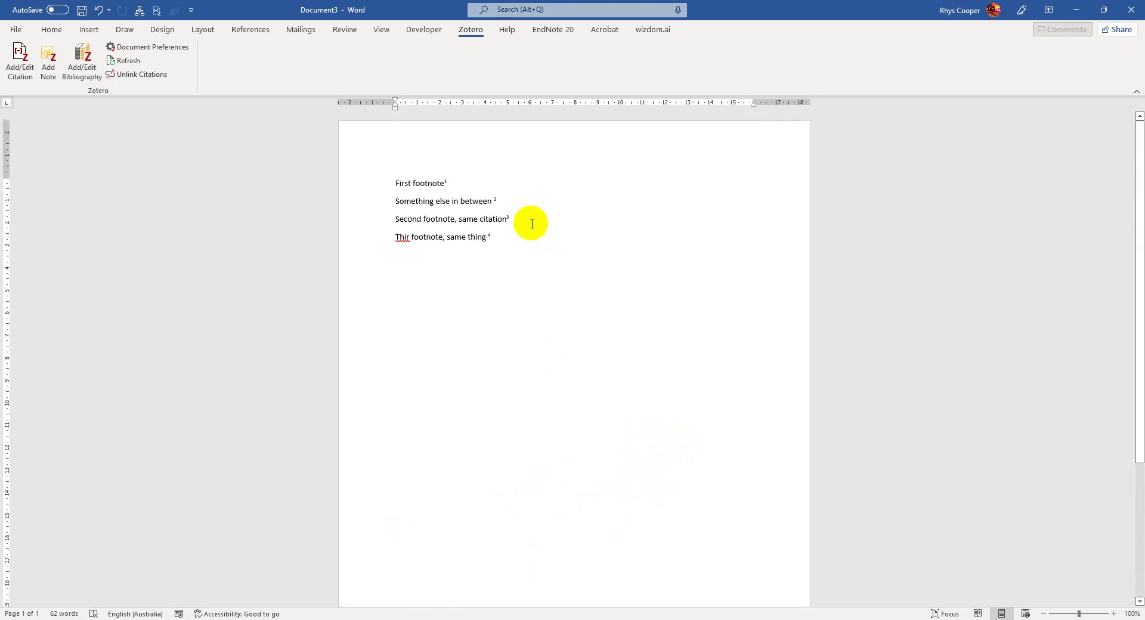
{"action": "scroll", "coordinate": [539, 269], "scroll_direction": "down", "scroll_amount": 4}
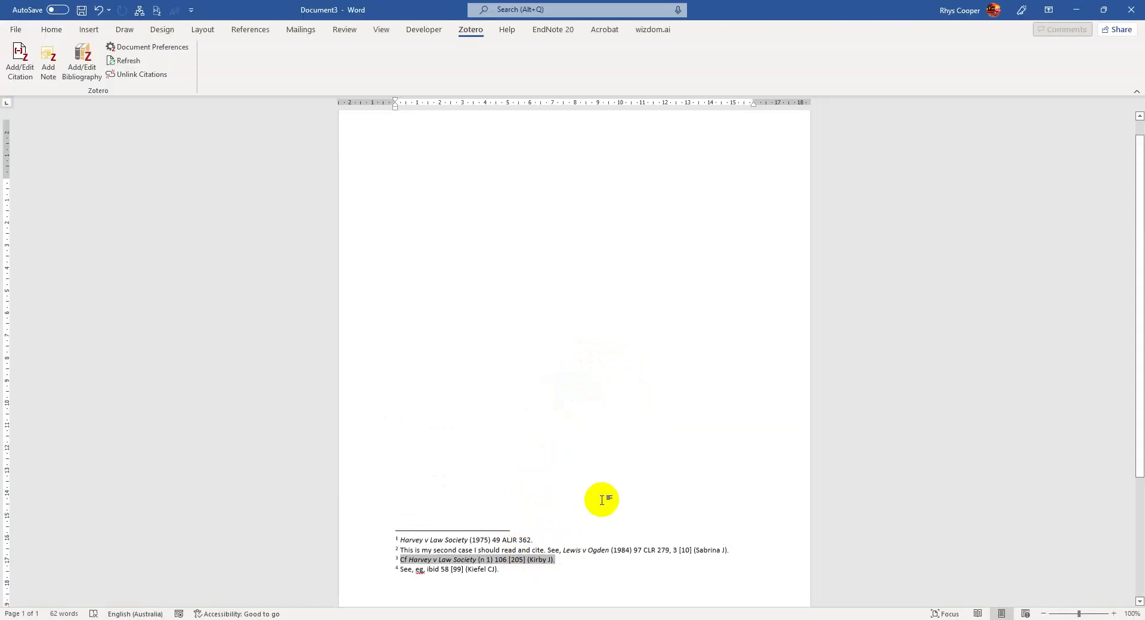
Move the line "Second footnote, same citation" above "Something else in between" and refresh the document's Zotero citations
{"action": "scroll", "coordinate": [597, 395], "scroll_direction": "up", "scroll_amount": 3}
{"action": "left_click", "coordinate": [547, 224]}
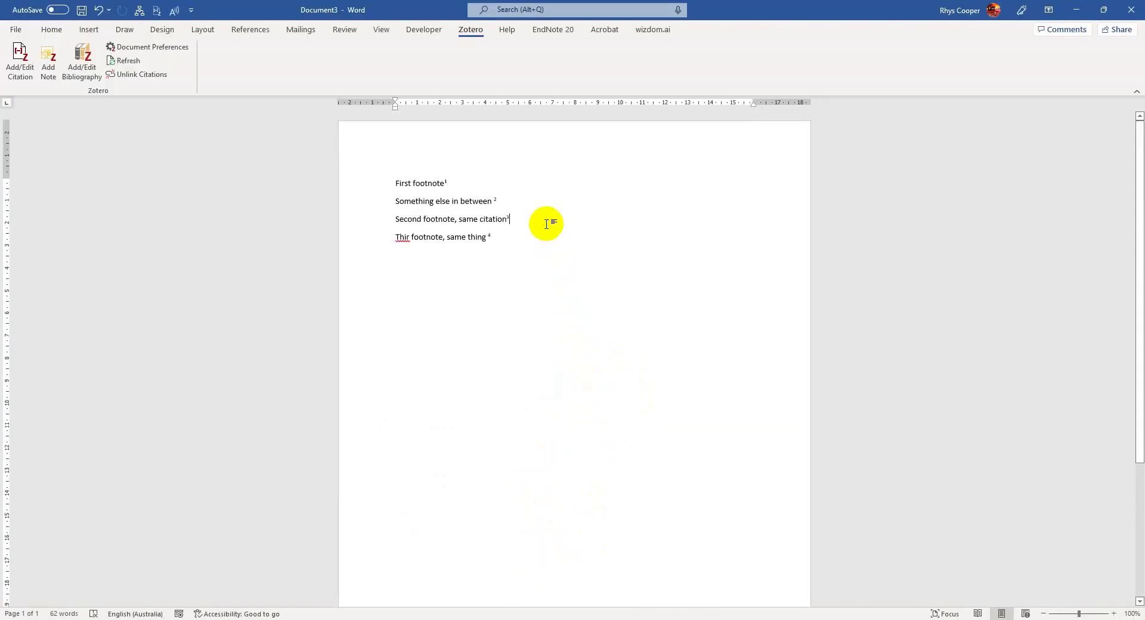
{"action": "triple_click", "coordinate": [546, 225]}
{"action": "key", "text": "ctrl+x"}
{"action": "key", "text": "Up"}
{"action": "key", "text": "ctrl+v"}
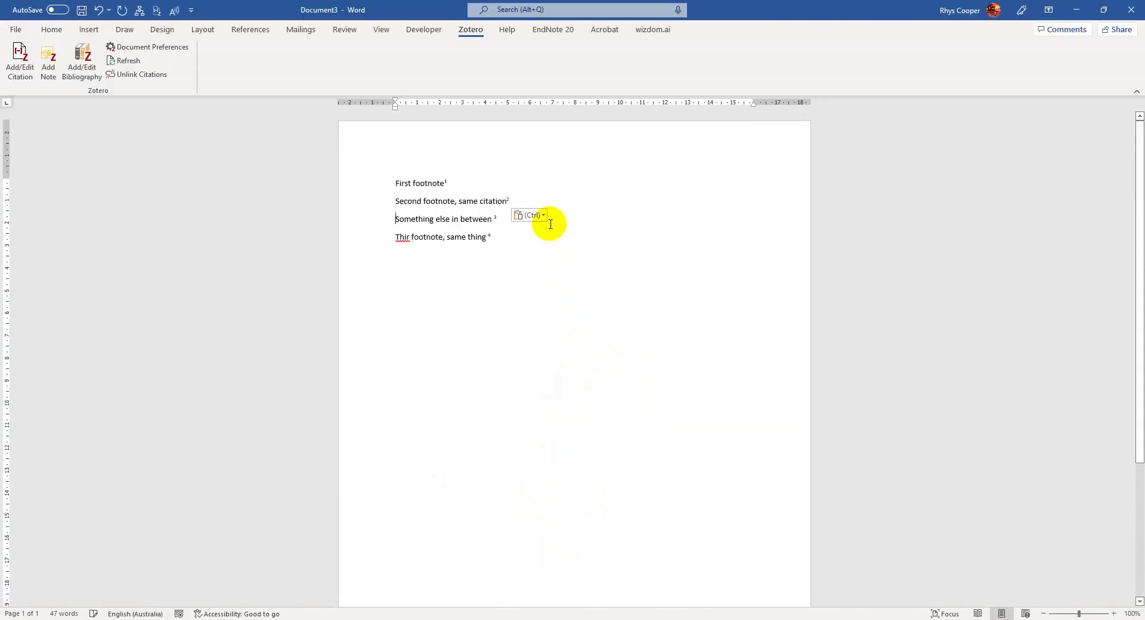
{"action": "scroll", "coordinate": [597, 200], "scroll_direction": "down", "scroll_amount": 5}
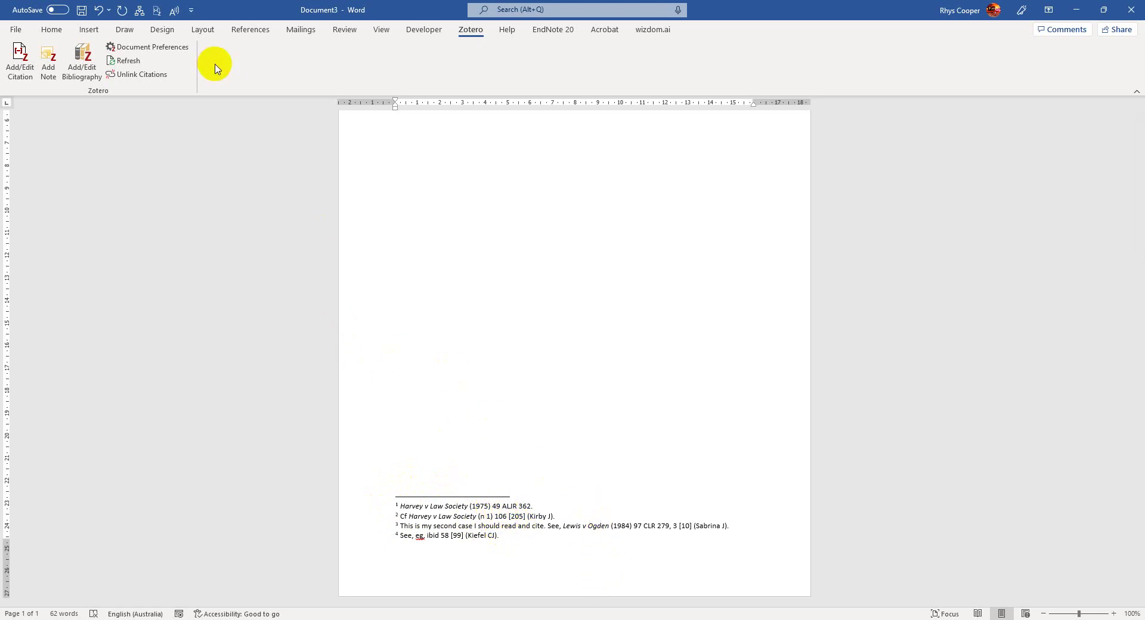
{"action": "left_click", "coordinate": [127, 60]}
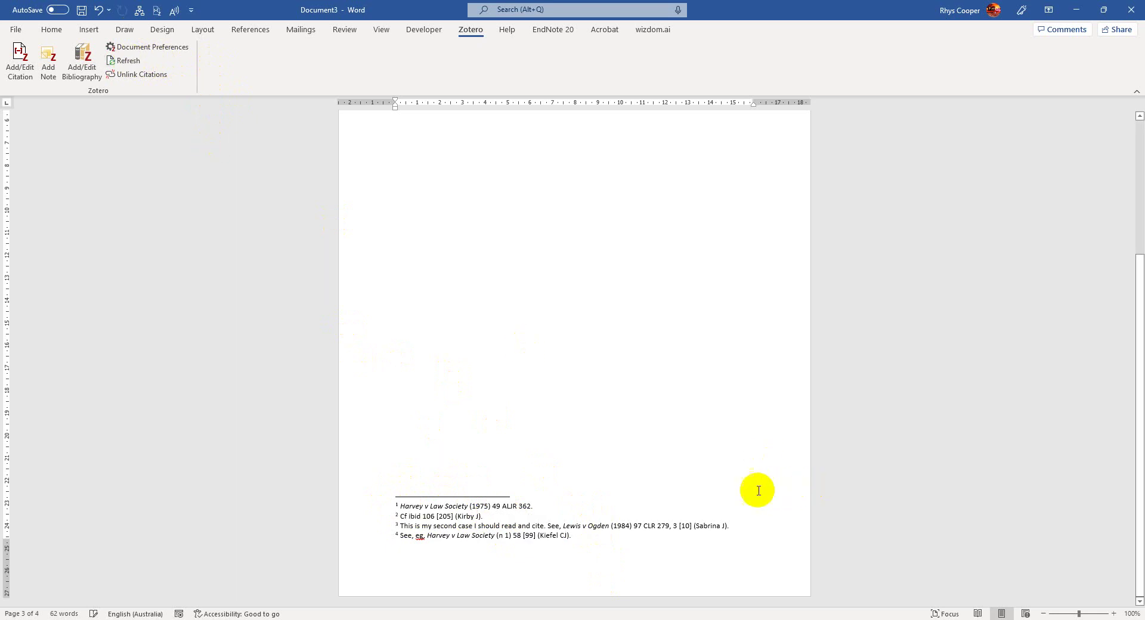
Examine how the citations in the four footnotes read and which body-text footnote markers the third and fourth belong to
{"action": "left_click", "coordinate": [534, 524]}
{"action": "left_click", "coordinate": [736, 525]}
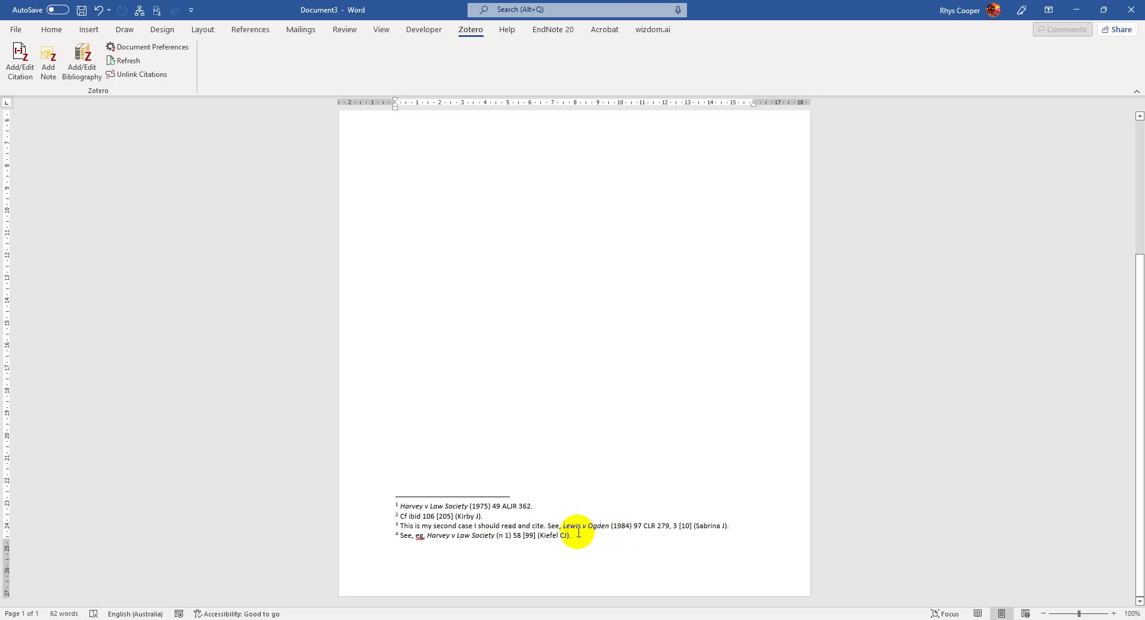
{"action": "scroll", "coordinate": [615, 427], "scroll_direction": "up", "scroll_amount": 3}
{"action": "scroll", "coordinate": [614, 422], "scroll_direction": "down", "scroll_amount": 3}
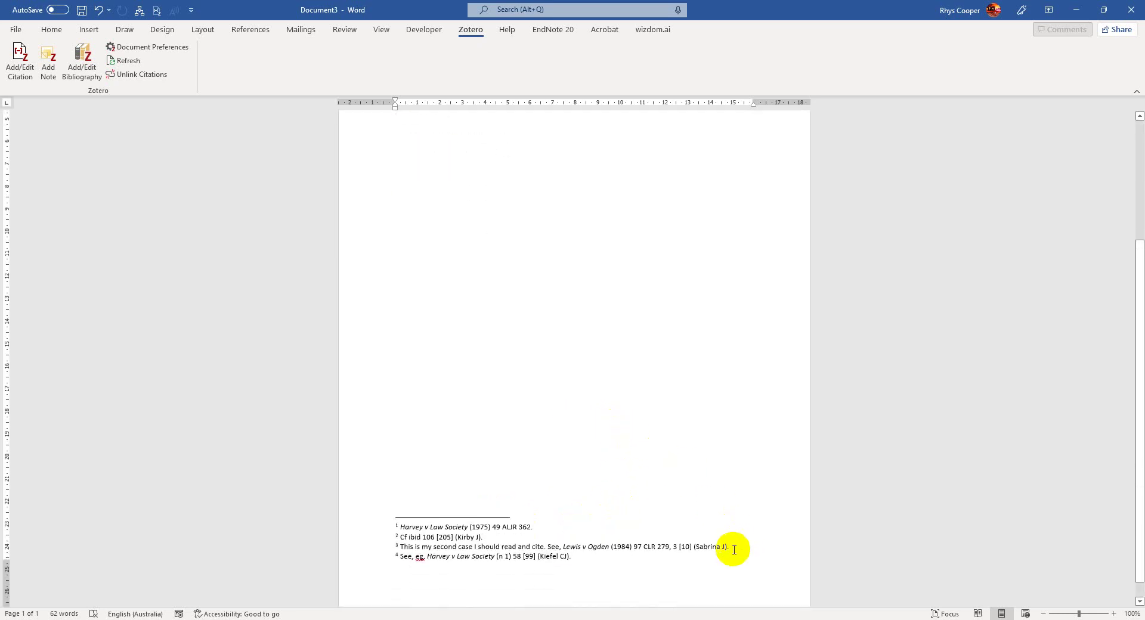
{"action": "left_click", "coordinate": [696, 547]}
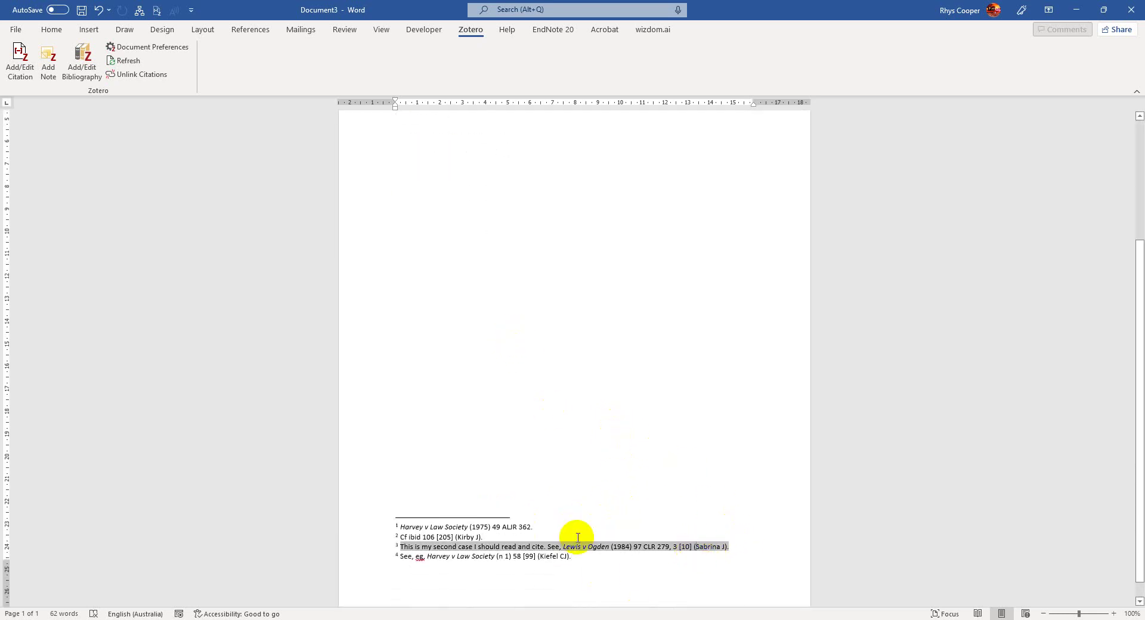
{"action": "left_click", "coordinate": [476, 536]}
{"action": "left_click", "coordinate": [480, 528]}
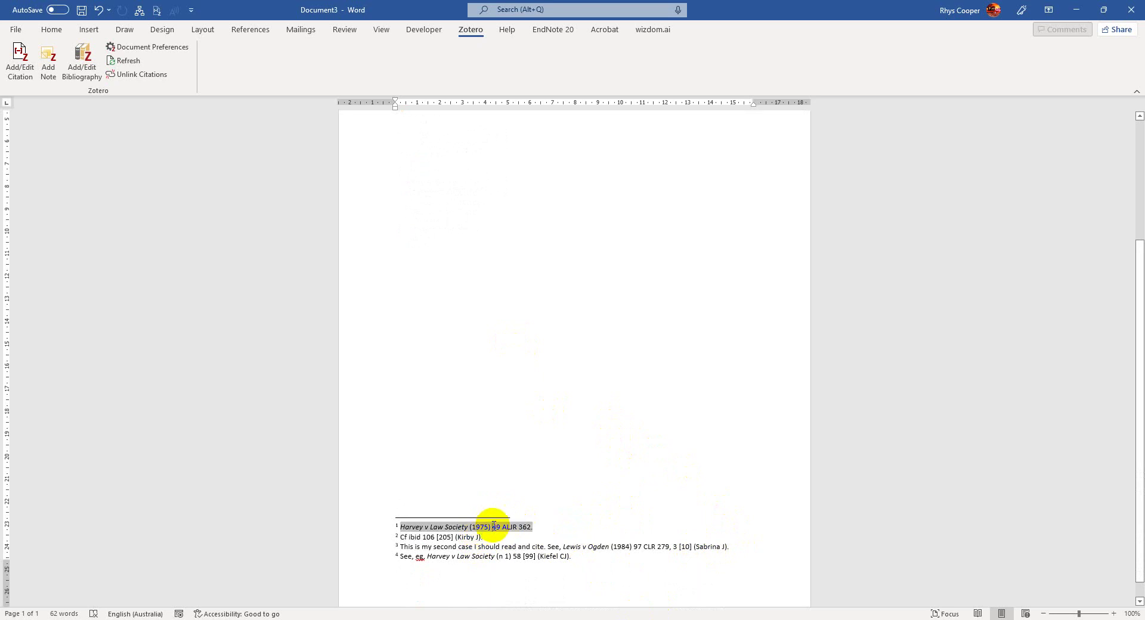
{"action": "left_click", "coordinate": [446, 537]}
{"action": "left_click", "coordinate": [486, 546]}
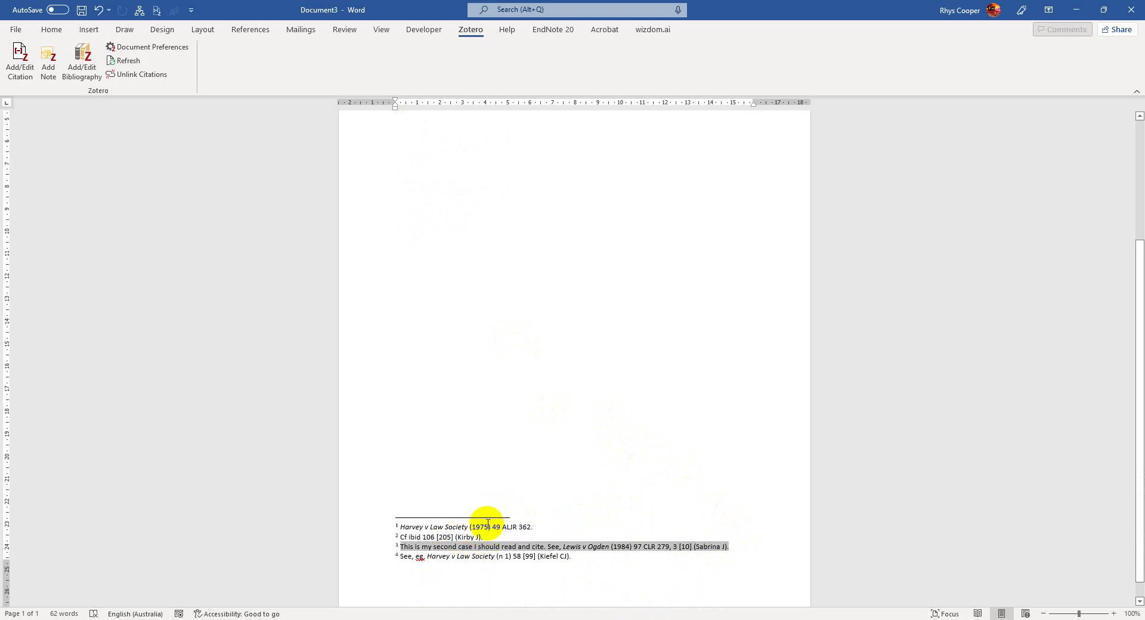
{"action": "scroll", "coordinate": [603, 570], "scroll_direction": "up", "scroll_amount": 5}
{"action": "left_click", "coordinate": [497, 218]}
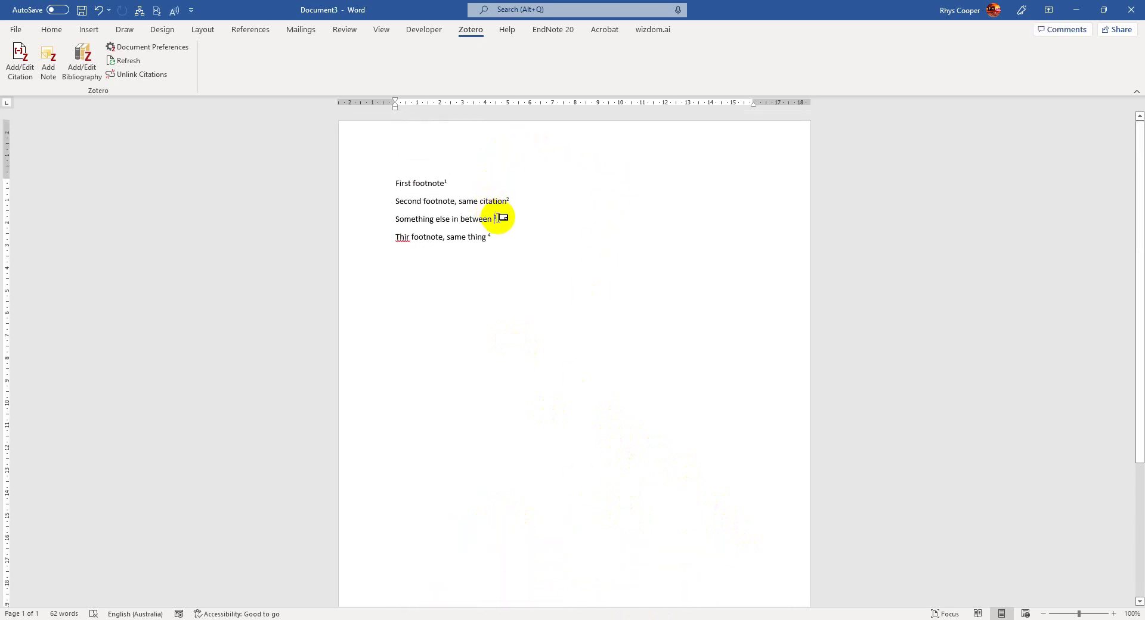
{"action": "left_click", "coordinate": [491, 238]}
{"action": "scroll", "coordinate": [608, 299], "scroll_direction": "down", "scroll_amount": 5}
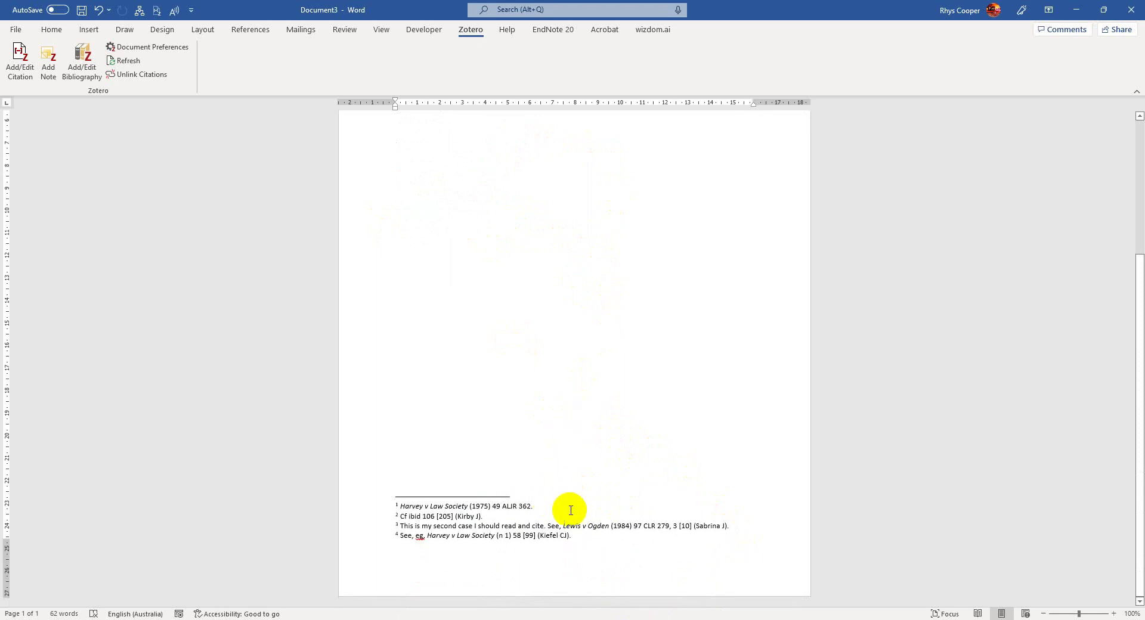
Look up The Council of the Queensland Law Society Inc v Wright (QCA) in Zotero and add it to footnote 3's citation
{"action": "triple_click", "coordinate": [574, 525]}
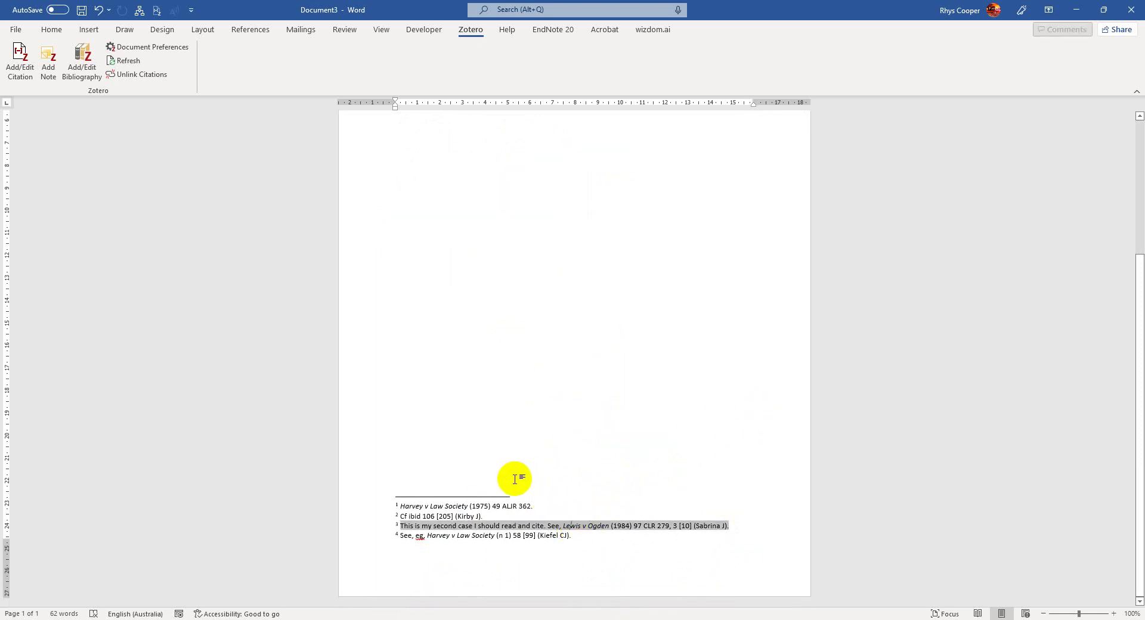
{"action": "key", "text": "ctrl+alt+c"}
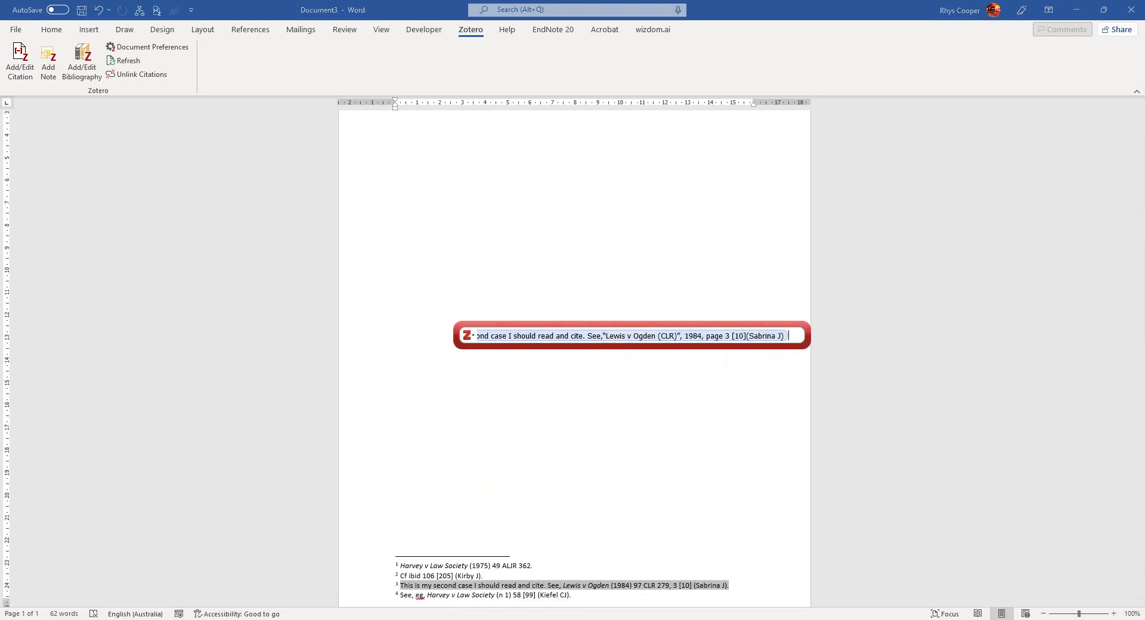
{"action": "mouse_move", "coordinate": [424, 617]}
{"action": "left_click", "coordinate": [364, 588]}
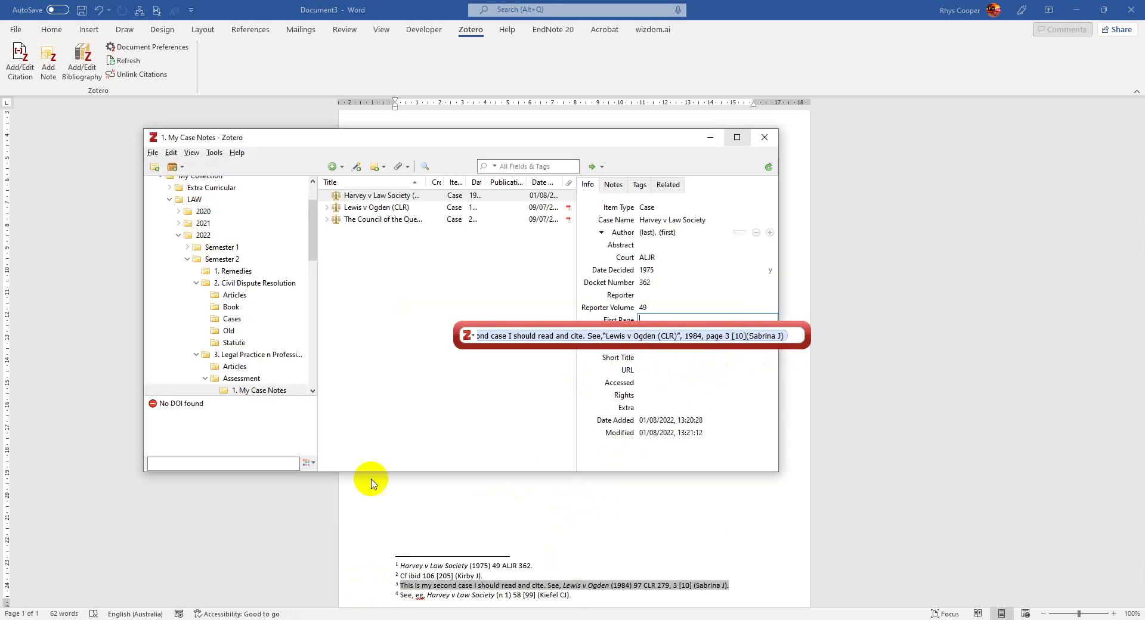
{"action": "left_click", "coordinate": [385, 221]}
{"action": "left_click", "coordinate": [662, 224]}
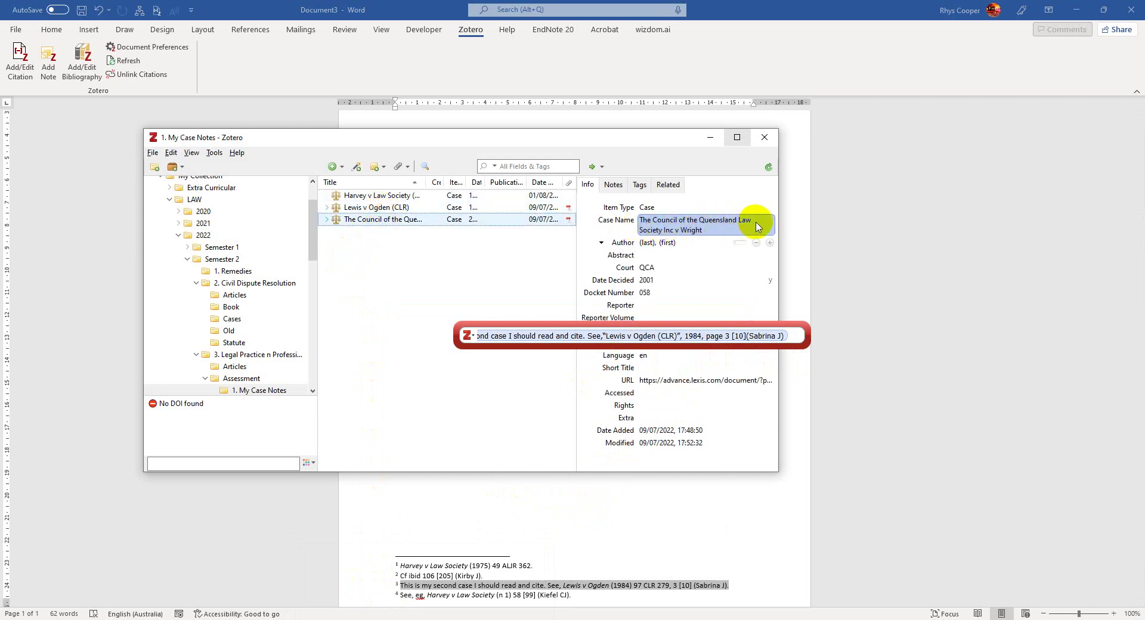
{"action": "left_click", "coordinate": [796, 341]}
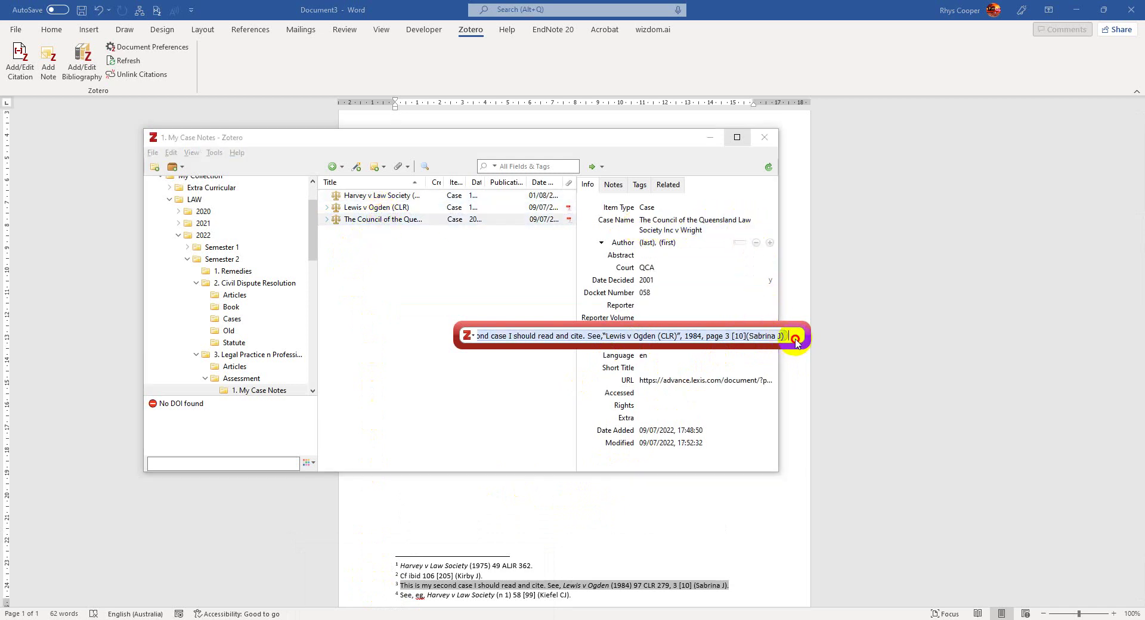
{"action": "type", "text": "right"}
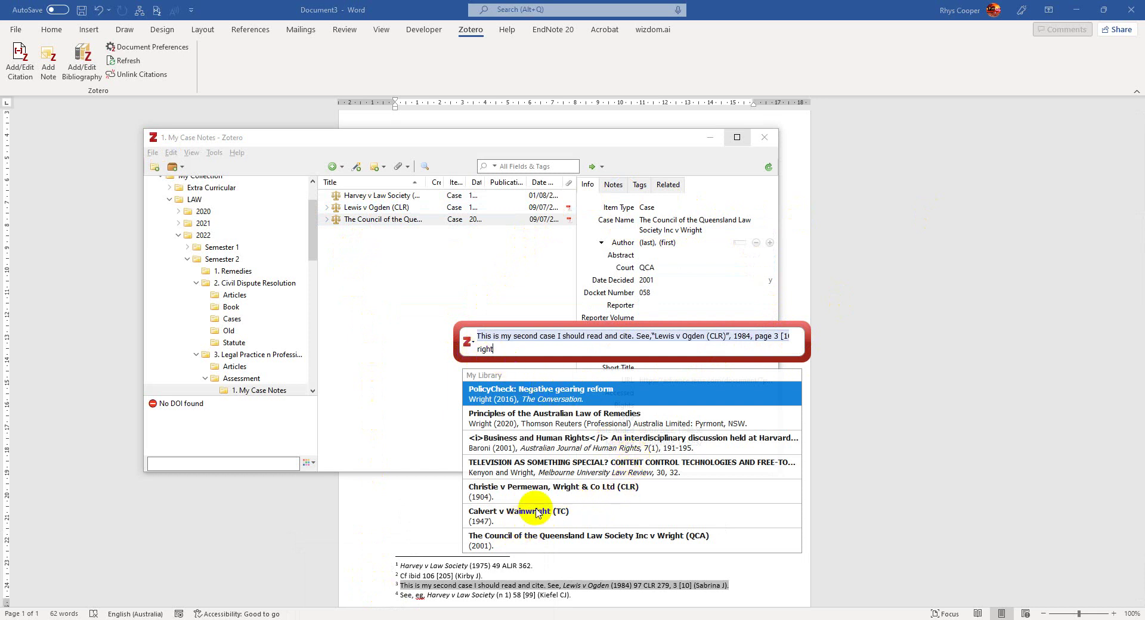
{"action": "left_click", "coordinate": [556, 540]}
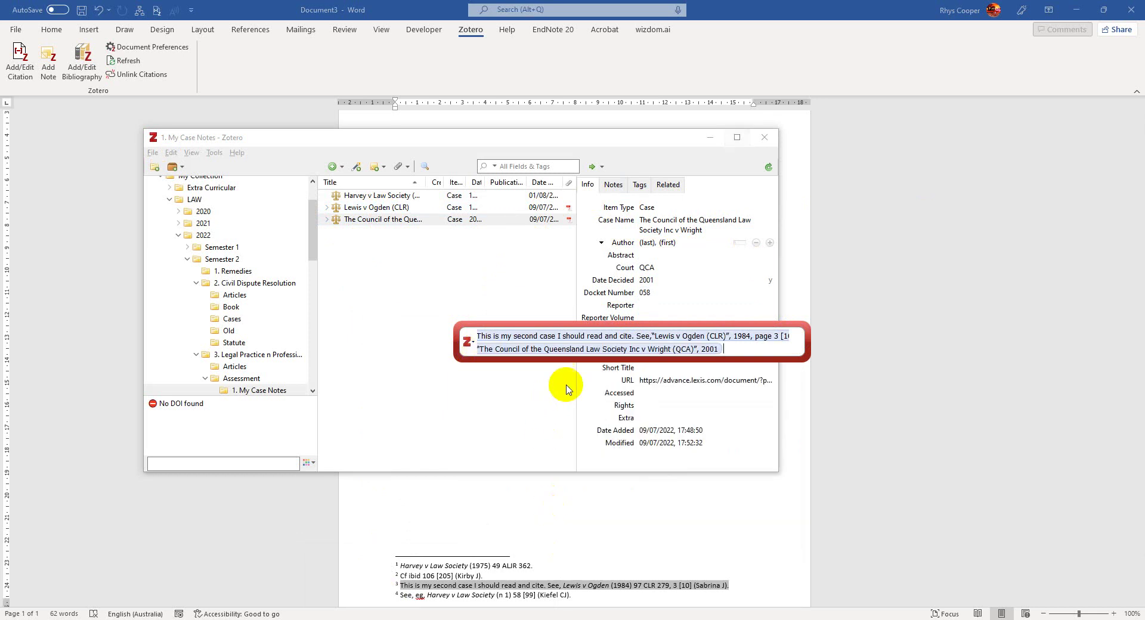
Give the Queensland Law Society v Wright citation the prefix "See also," and insert the combined citation in footnote 3
{"action": "left_click", "coordinate": [558, 349]}
{"action": "left_click", "coordinate": [695, 427]}
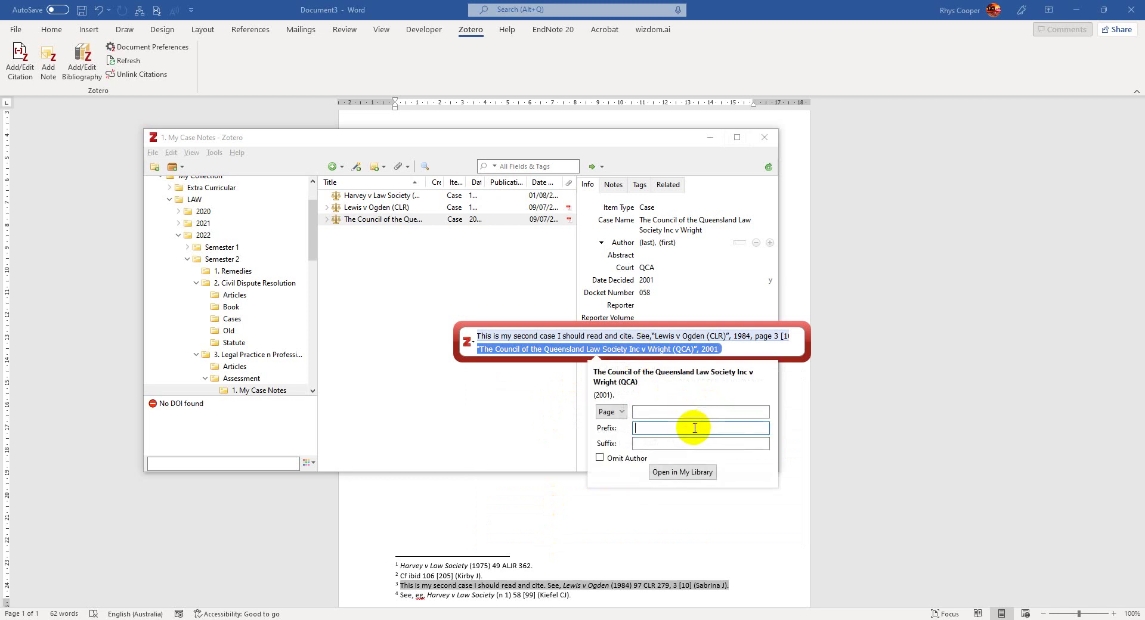
{"action": "type", "text": "See also,"}
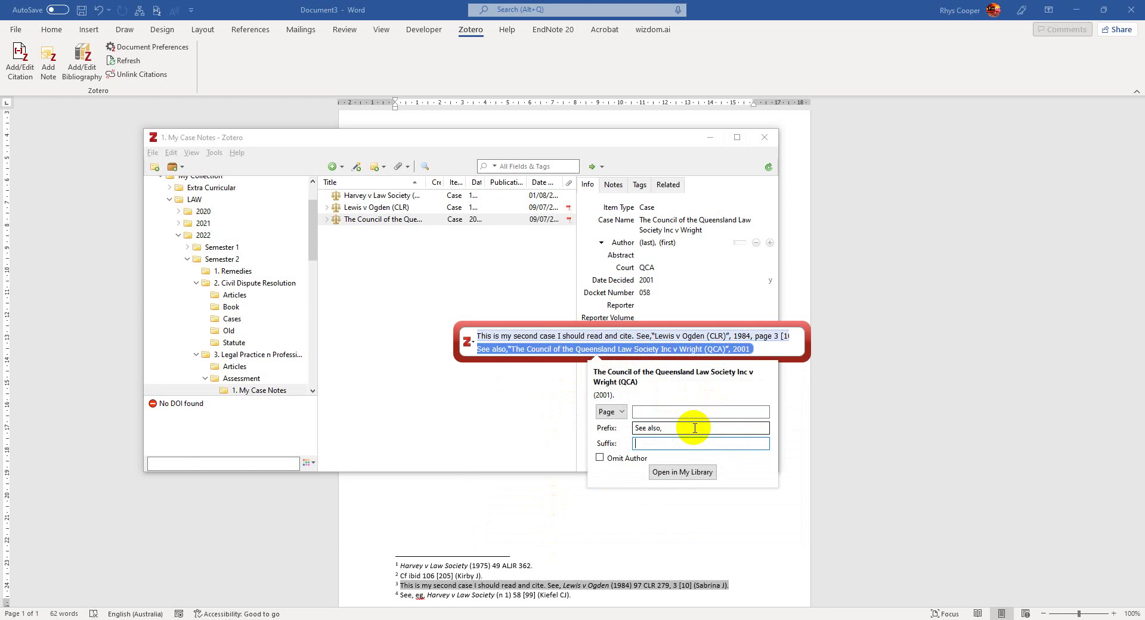
{"action": "key", "text": "Return"}
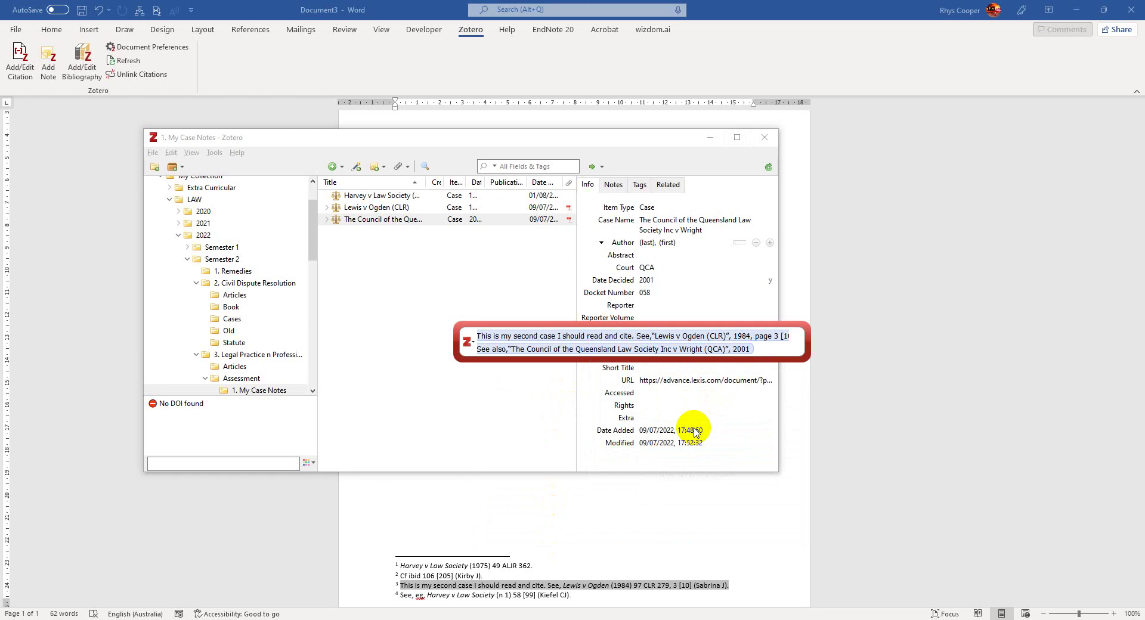
{"action": "key", "text": "Return"}
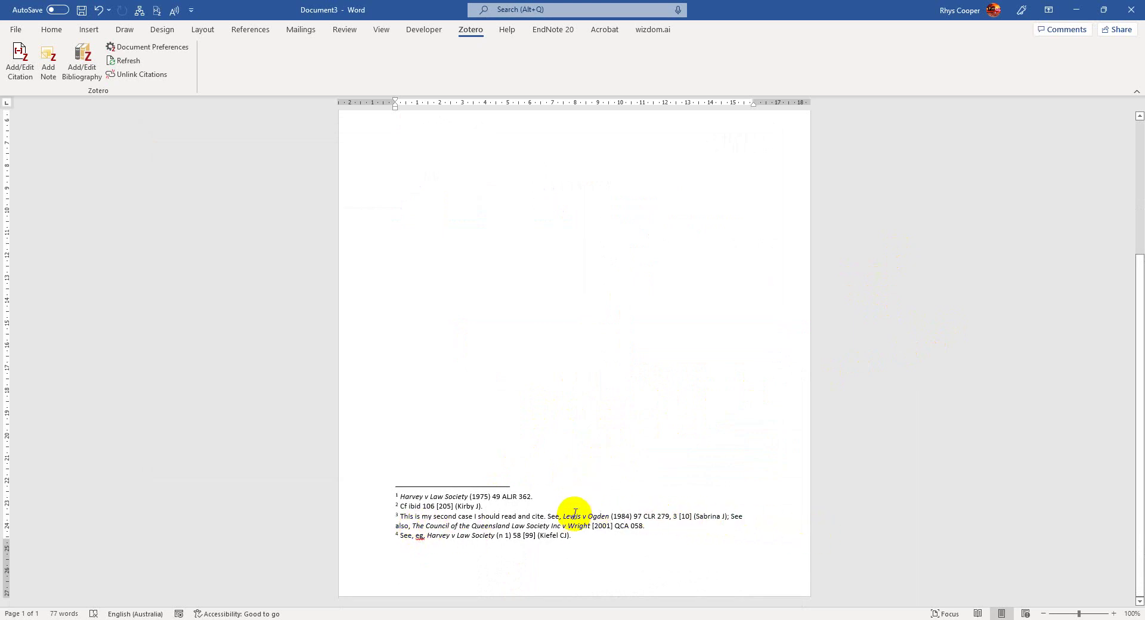
In footnote 3, set the Lewis v Ogden page pinpoint to 3 [10], 5 [15] and add two judges' names in parentheses as the Wright suffix
{"action": "left_click", "coordinate": [562, 534]}
{"action": "left_click", "coordinate": [569, 524]}
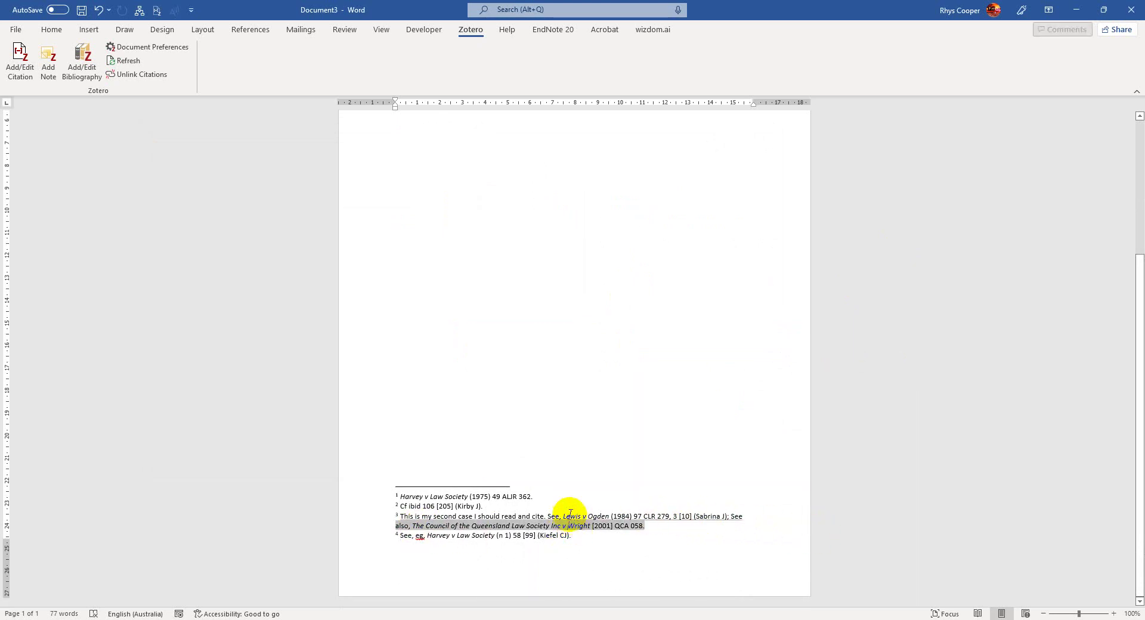
{"action": "left_click", "coordinate": [16, 74]}
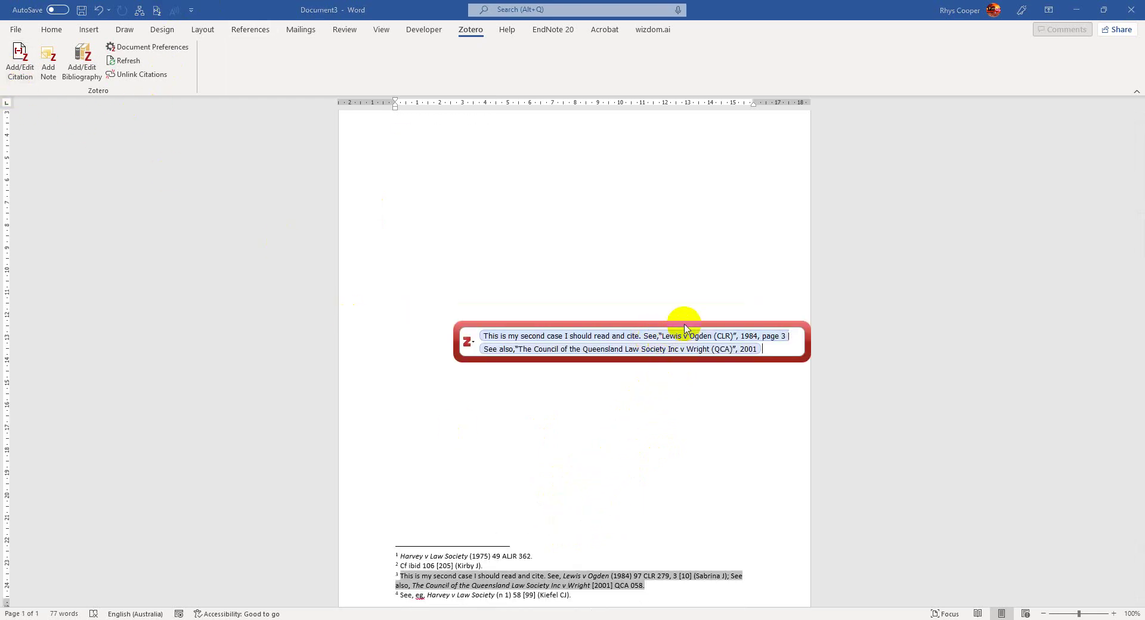
{"action": "left_click", "coordinate": [685, 329]}
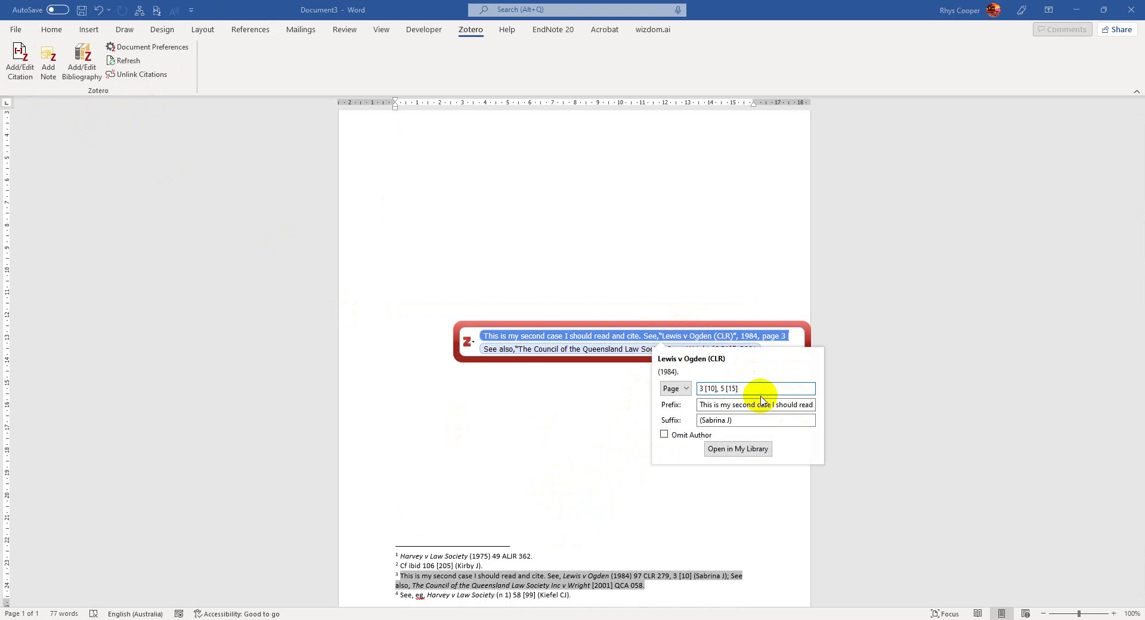
{"action": "key", "text": "Return"}
{"action": "left_click", "coordinate": [745, 350]}
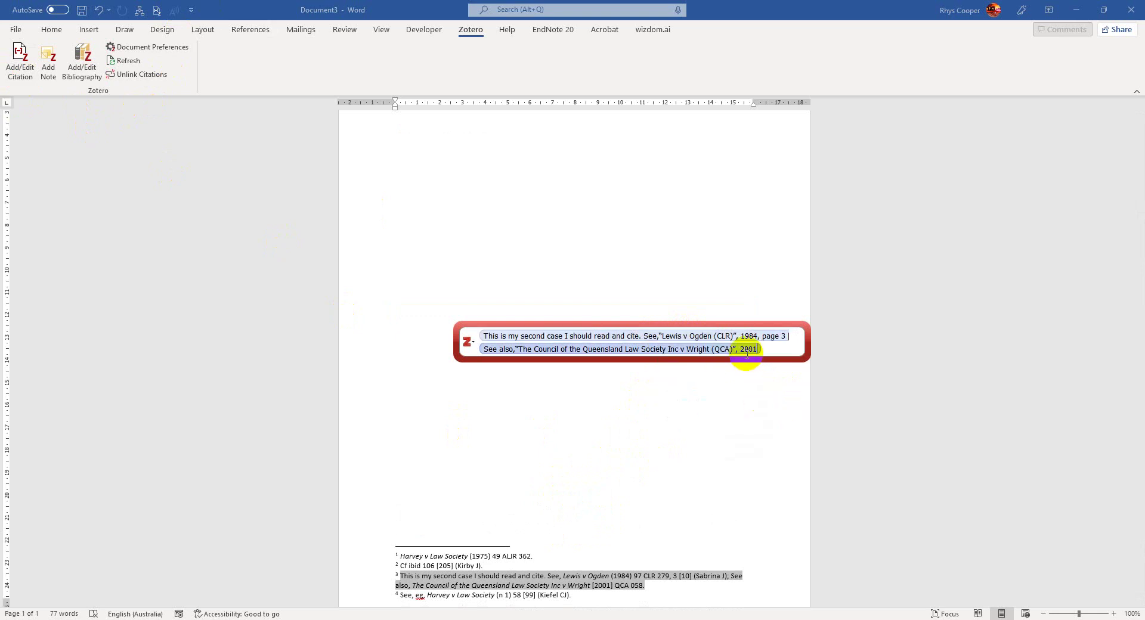
{"action": "left_click", "coordinate": [735, 448]}
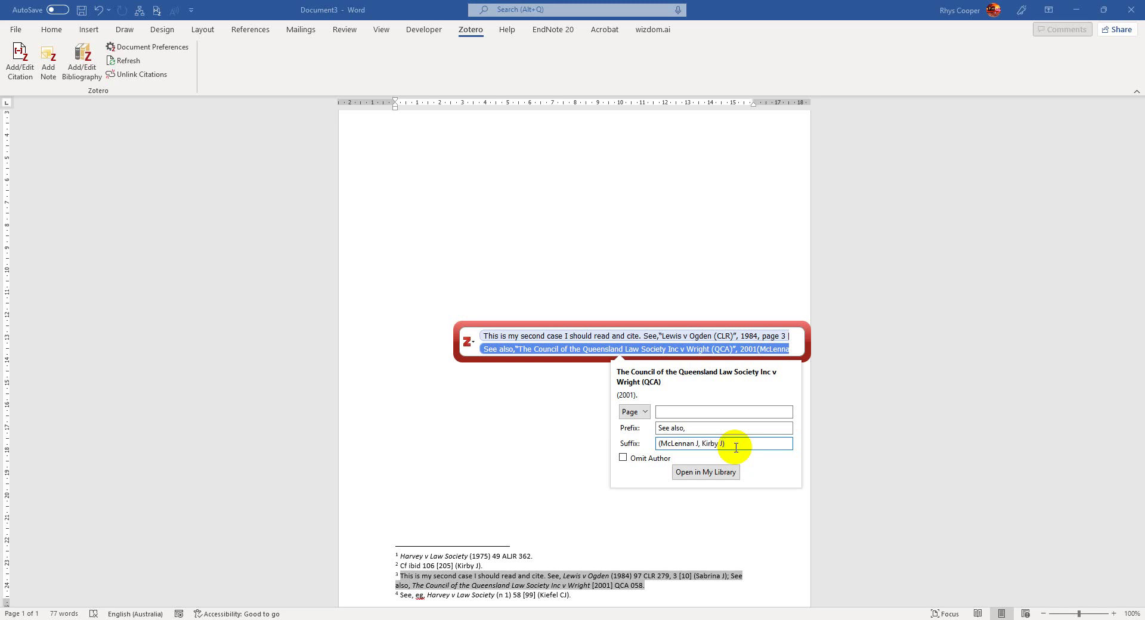
{"action": "key", "text": "Return"}
{"action": "key", "text": "Return"}
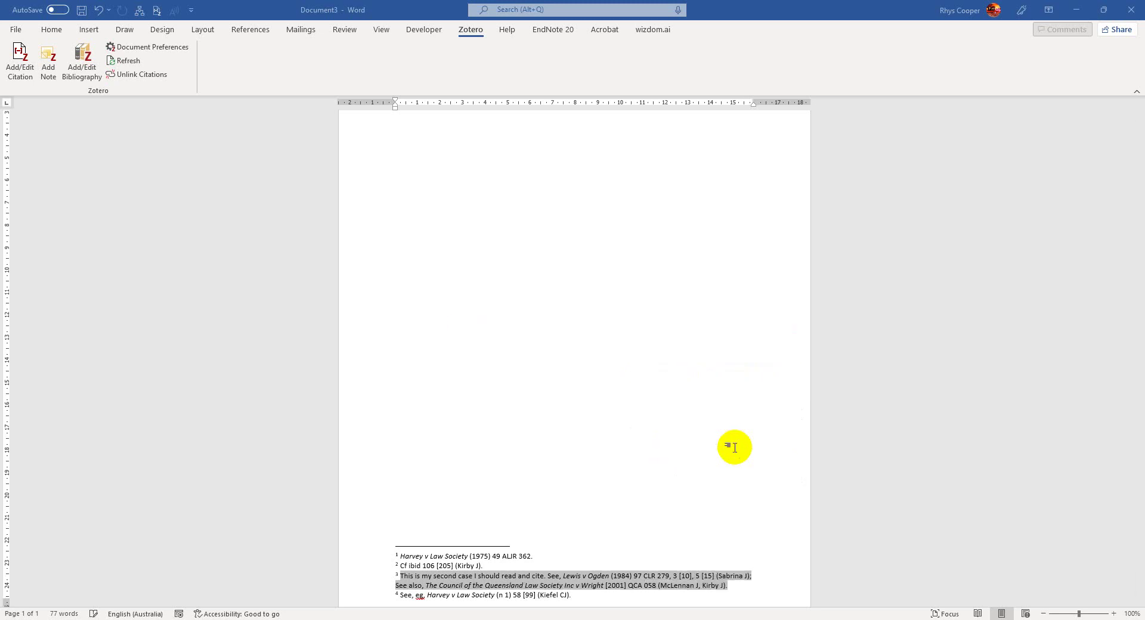
Remove The Council of the Queensland Law Society Inc v Wright from footnote 3's citation, leaving only Lewis v Ogden
{"action": "scroll", "coordinate": [685, 450], "scroll_direction": "down", "scroll_amount": 3}
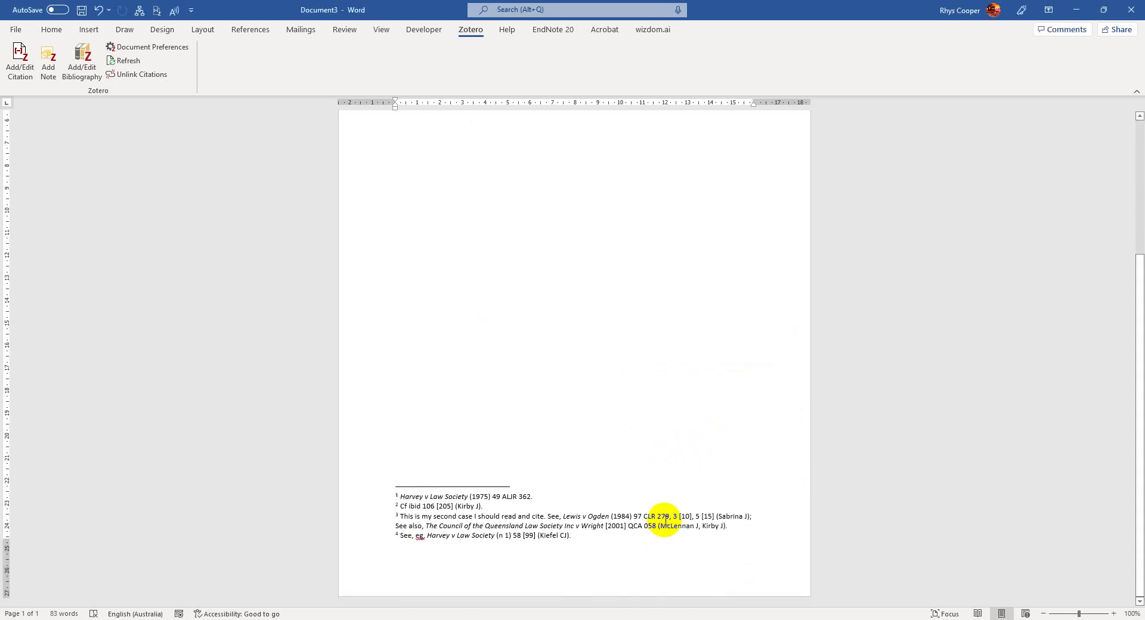
{"action": "left_click", "coordinate": [664, 528]}
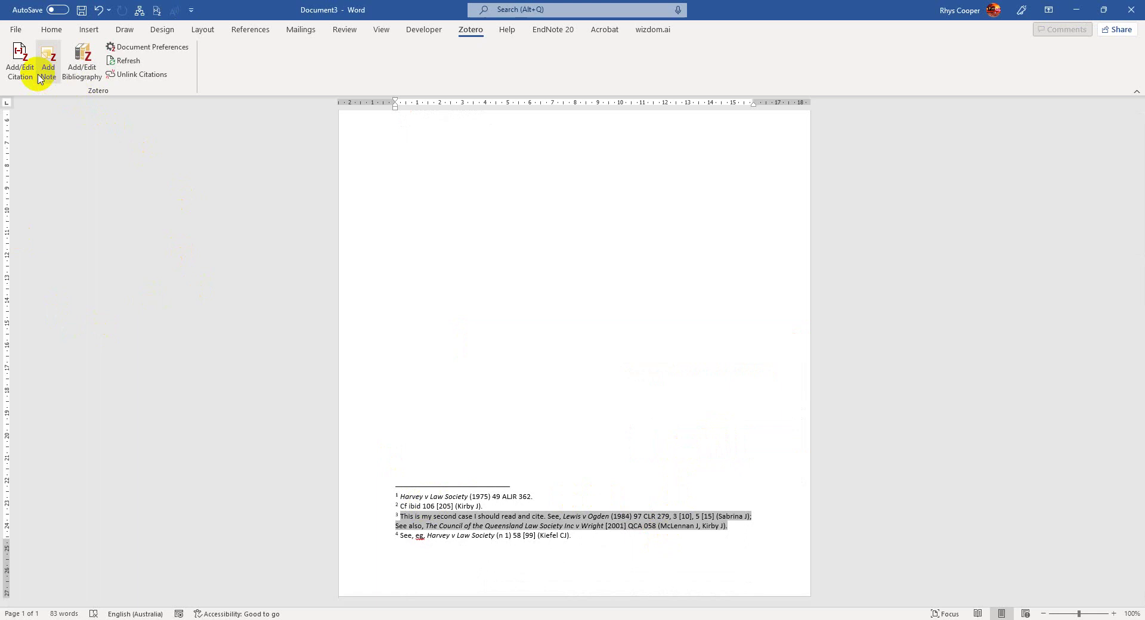
{"action": "left_click", "coordinate": [20, 67]}
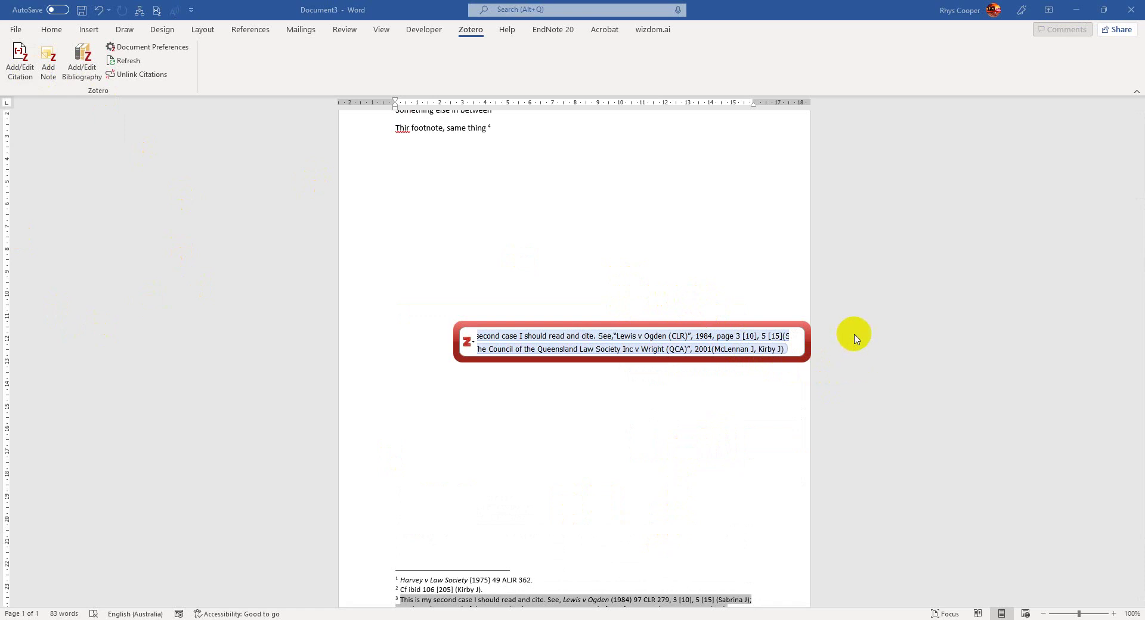
{"action": "left_click", "coordinate": [796, 351]}
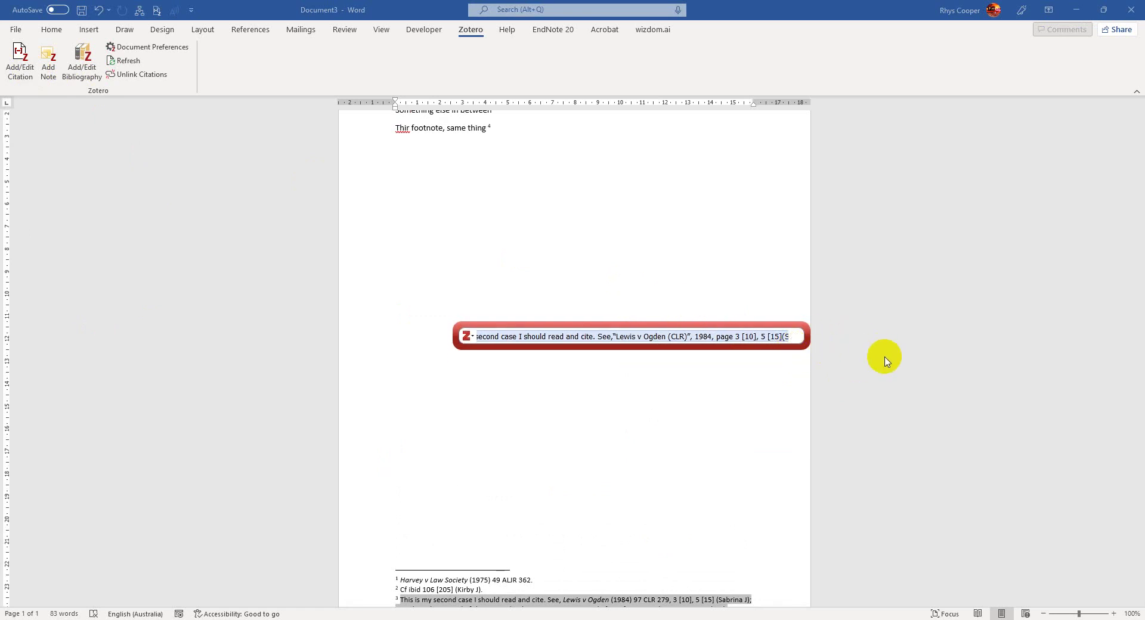
{"action": "key", "text": "Return"}
Correct the misspelled word "Thir" to "This" in the body line "footnote, same thing"
{"action": "scroll", "coordinate": [557, 225], "scroll_direction": "down", "scroll_amount": 2}
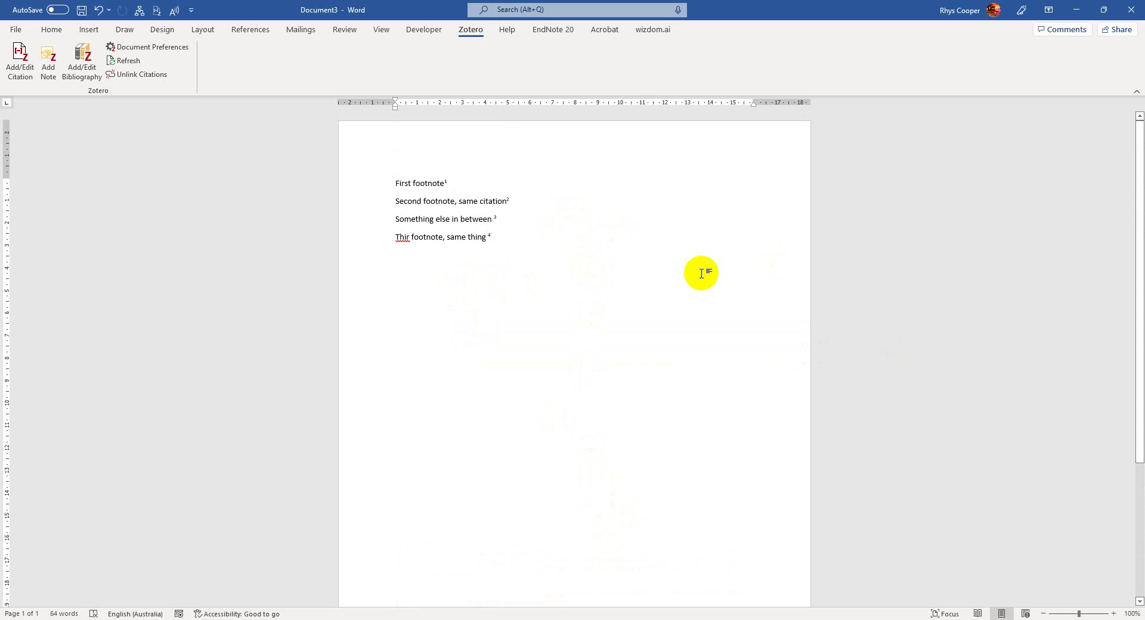
{"action": "key", "text": "BackSpace"}
{"action": "type", "text": "s"}
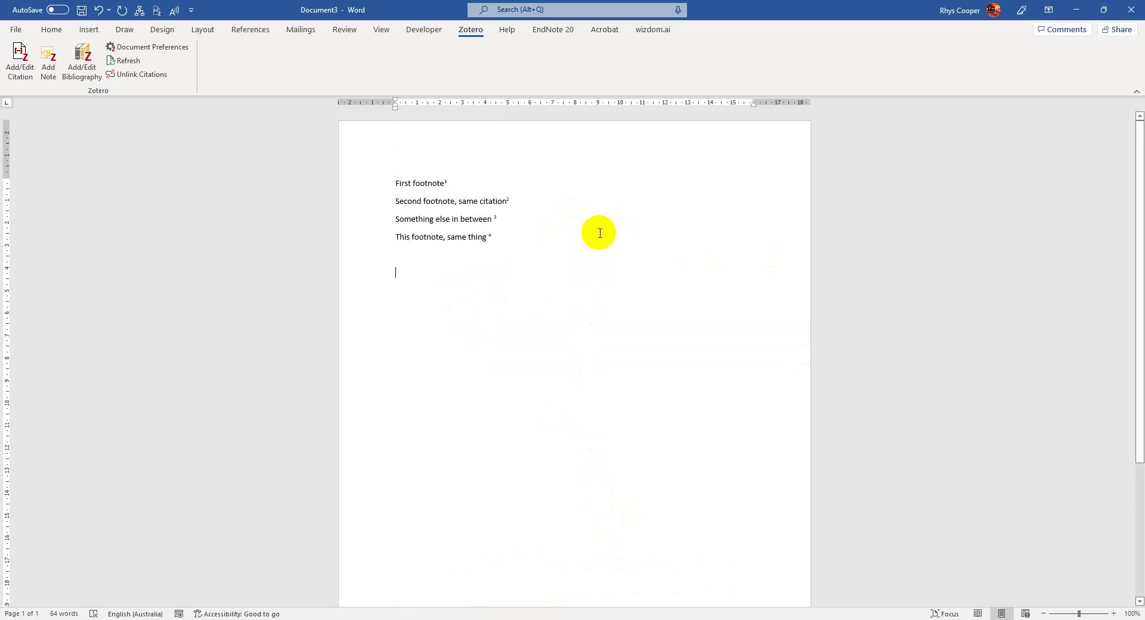
Add a bold, underlined heading "Bibliography" below the footnote lines and start a new line under it
{"action": "type", "text": "Bibliography"}
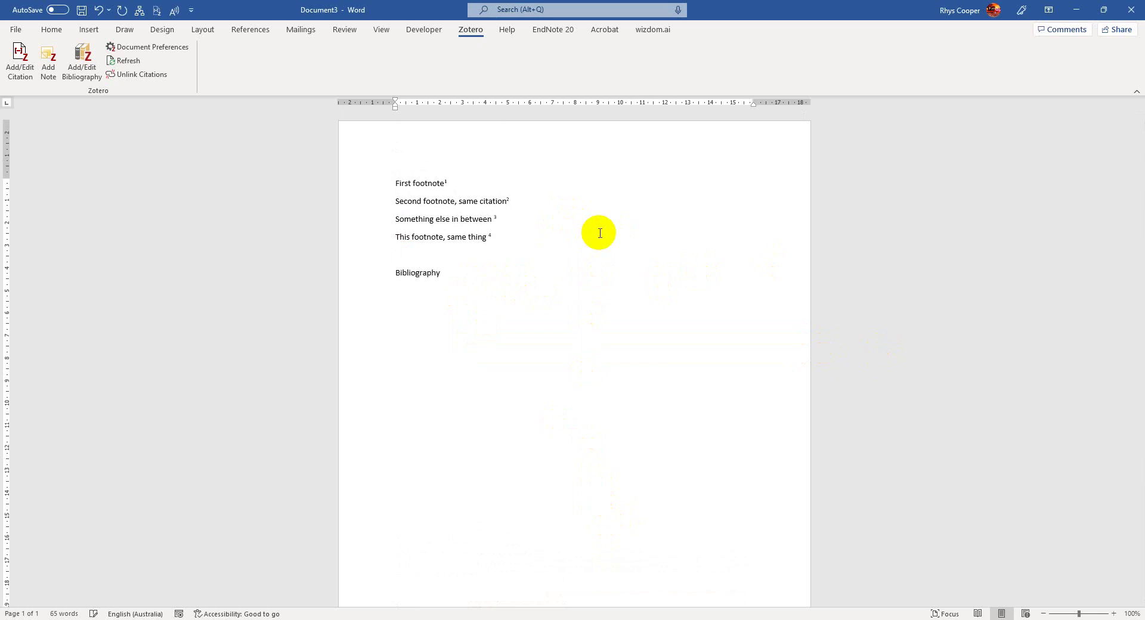
{"action": "key", "text": "shift+Home"}
{"action": "key", "text": "ctrl+b"}
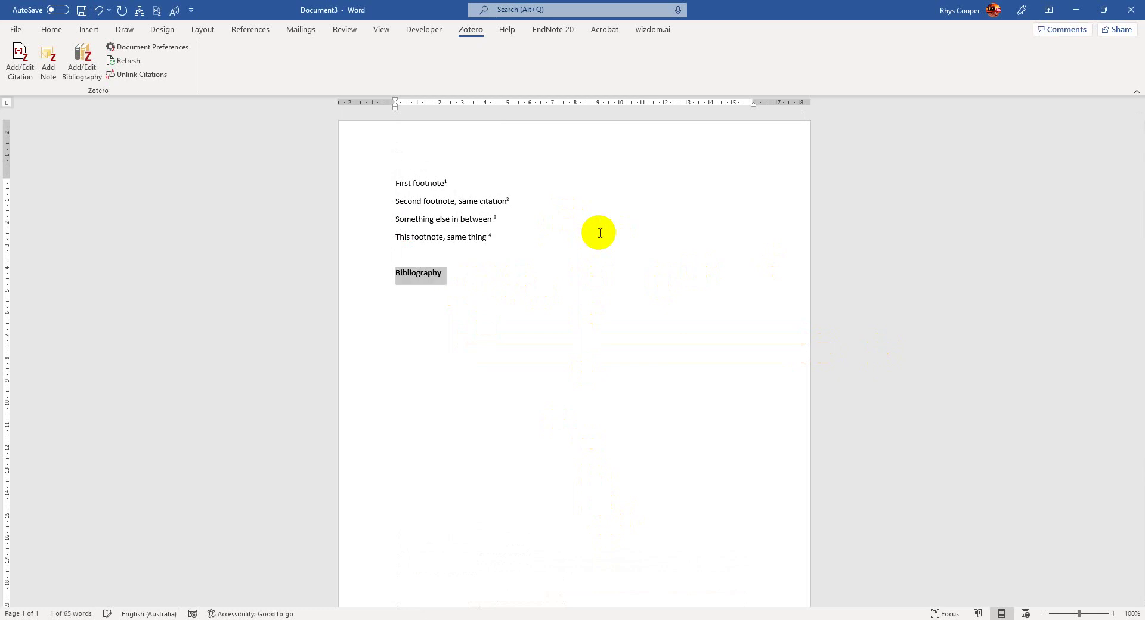
{"action": "key", "text": "End"}
{"action": "key", "text": "Return"}
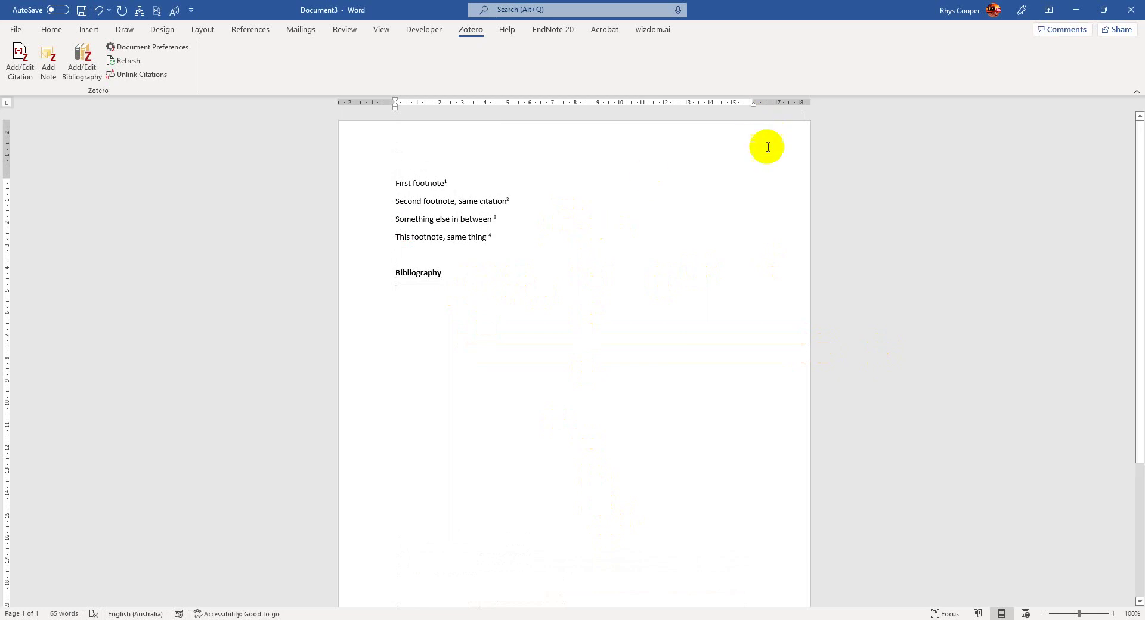
Insert the Zotero bibliography of the cited cases under the Bibliography heading
{"action": "left_click", "coordinate": [82, 59]}
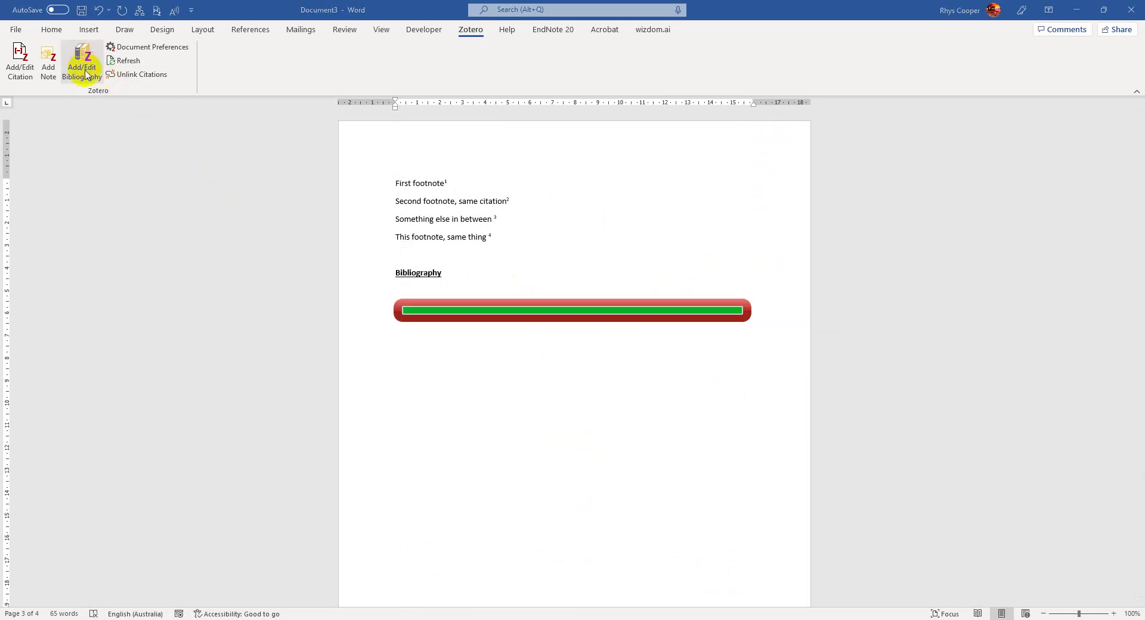
{"action": "left_click", "coordinate": [542, 215]}
{"action": "left_click", "coordinate": [578, 196]}
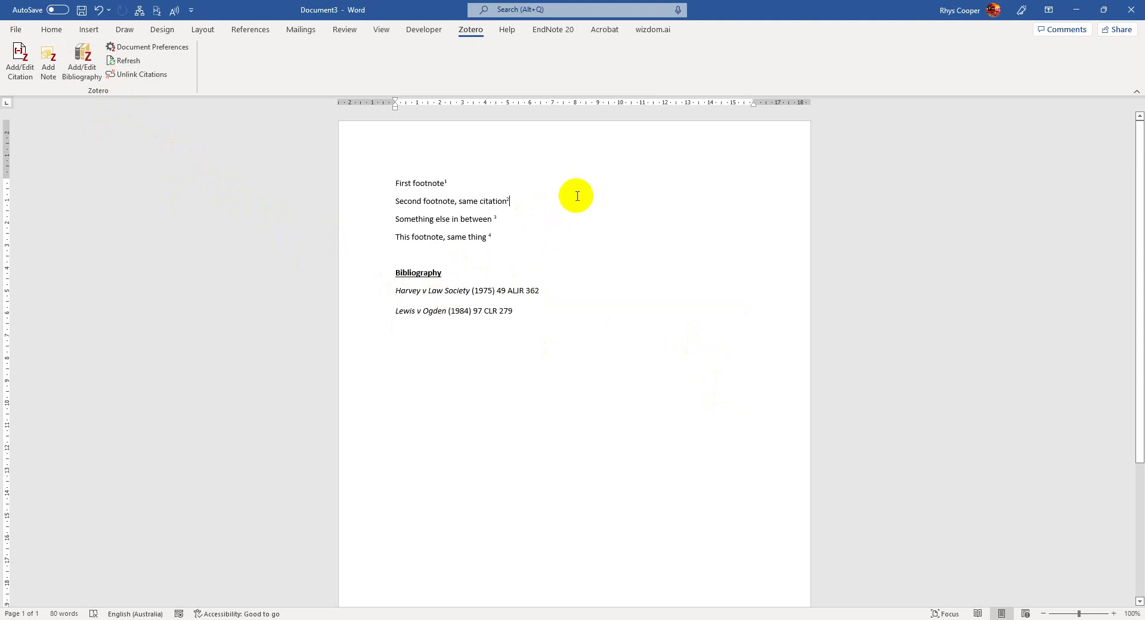
Add the line "Say add another case to your list while you're writing" below the second footnote line
{"action": "key", "text": "Return"}
{"action": "type", "text": "S"}
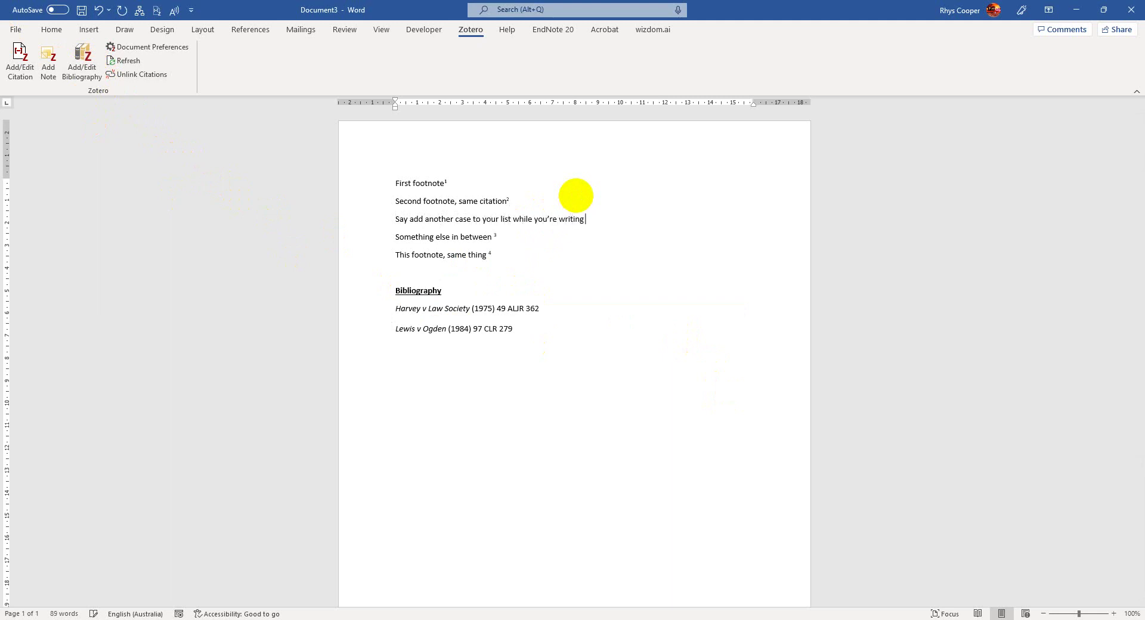
Cite The Council of the Queensland Law Society Inc v Wright in a footnote after the new line, with the prefix "Added again,"
{"action": "left_click", "coordinate": [20, 60]}
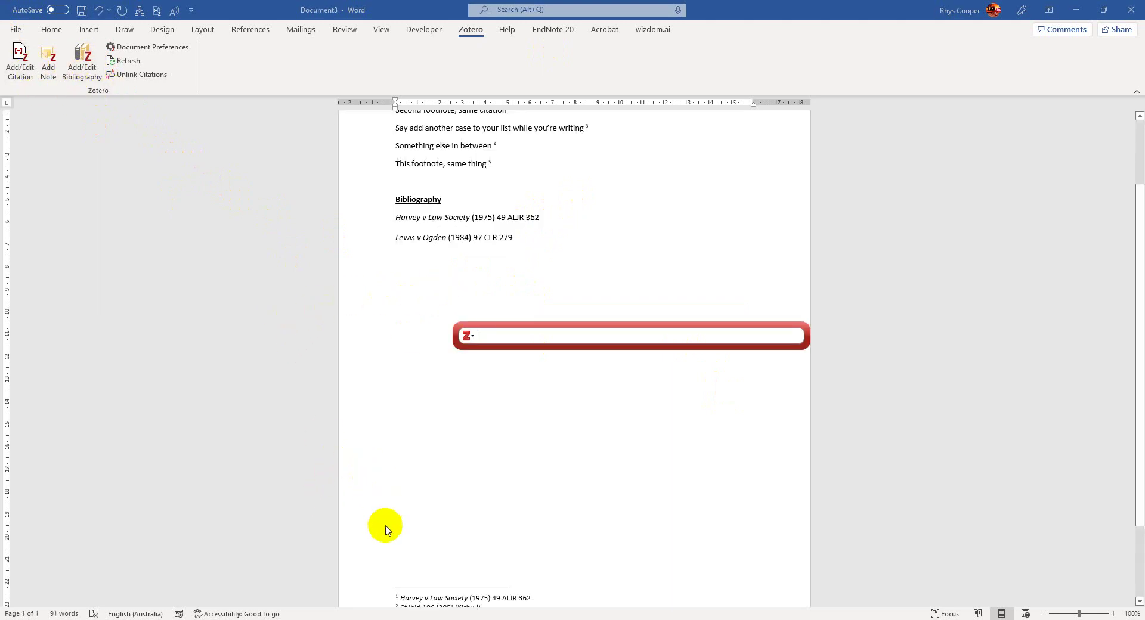
{"action": "left_click", "coordinate": [370, 582]}
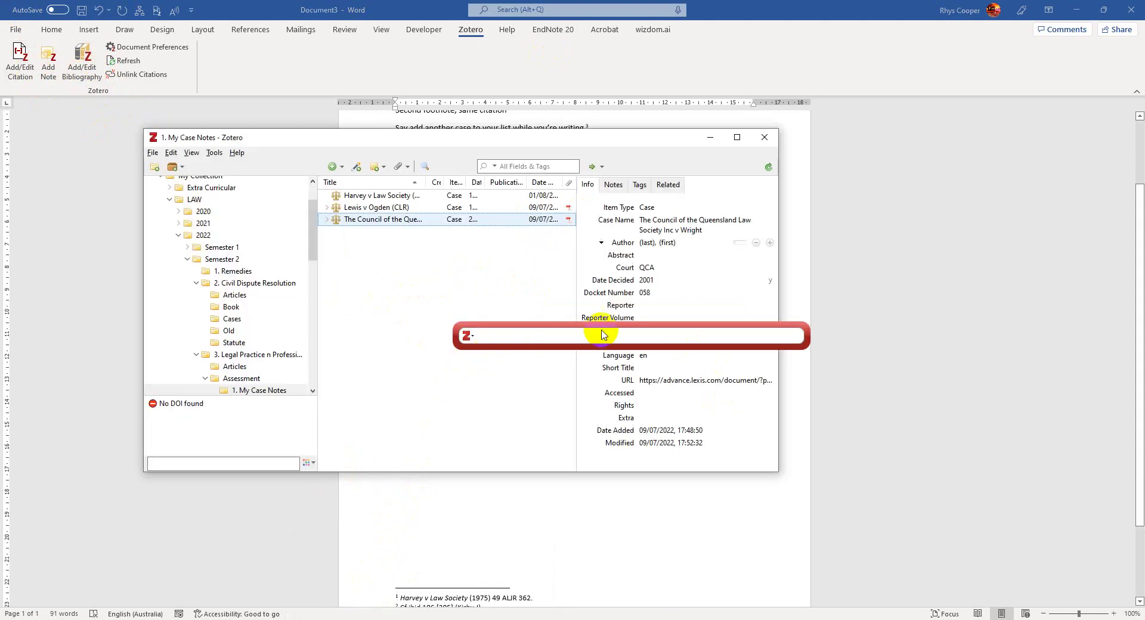
{"action": "left_click", "coordinate": [692, 340]}
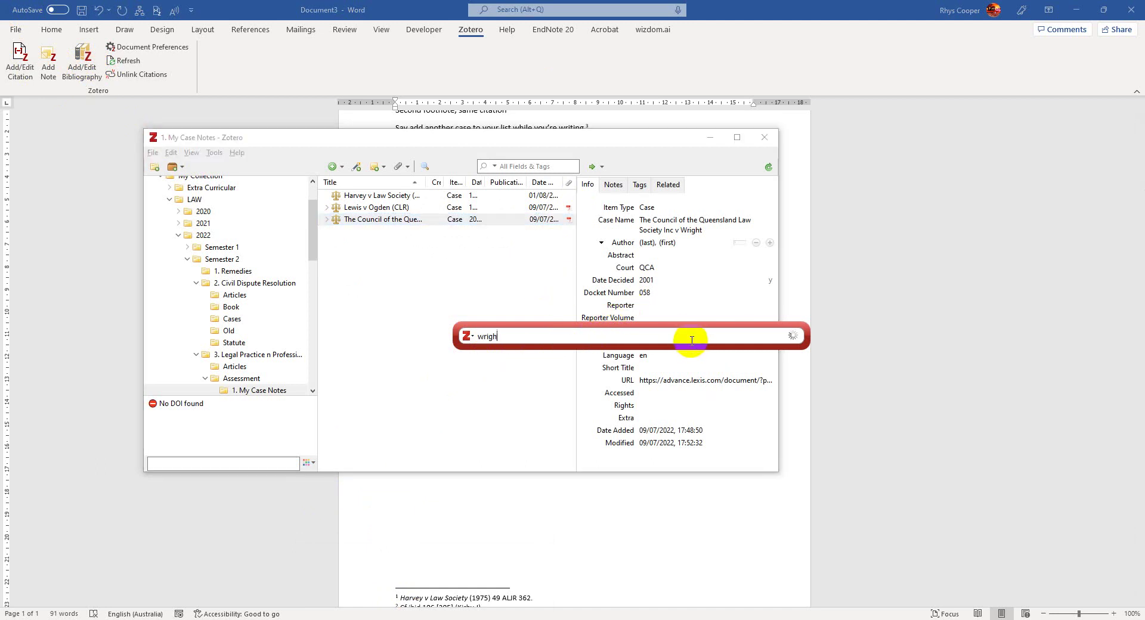
{"action": "left_click", "coordinate": [546, 528]}
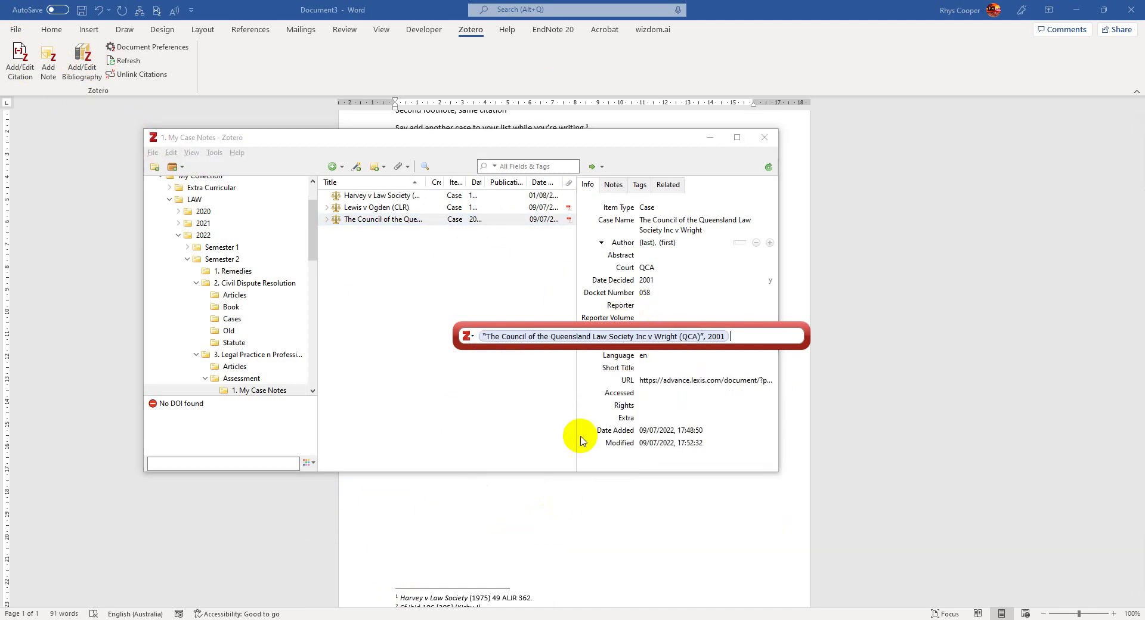
{"action": "left_click", "coordinate": [634, 335]}
{"action": "left_click", "coordinate": [704, 414]}
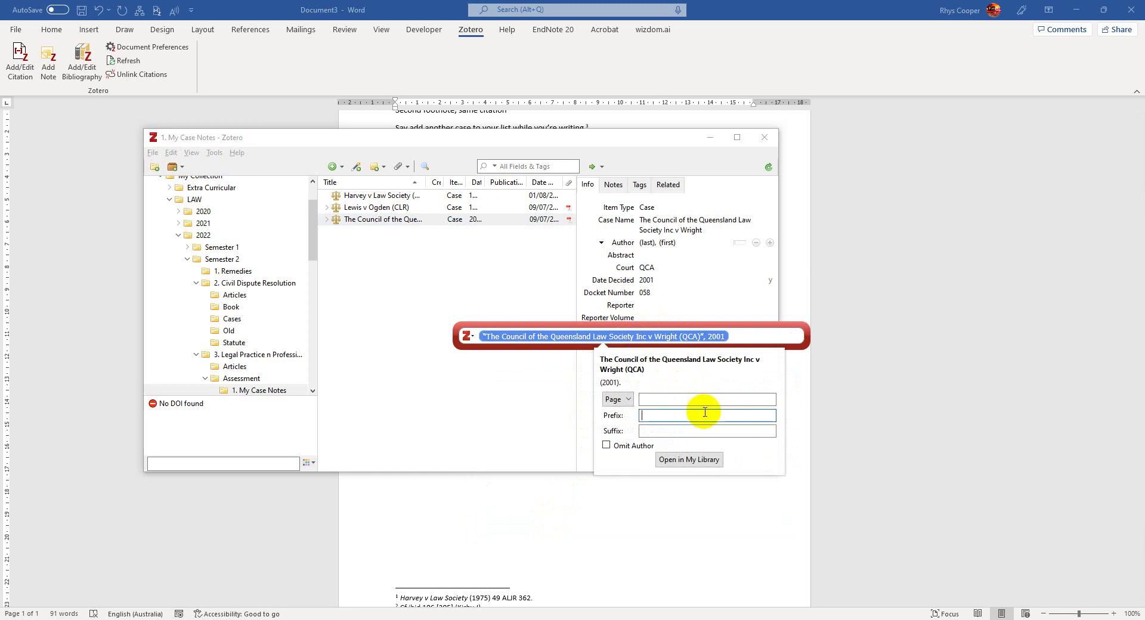
{"action": "type", "text": "Applied in"}
{"action": "key", "text": "Return"}
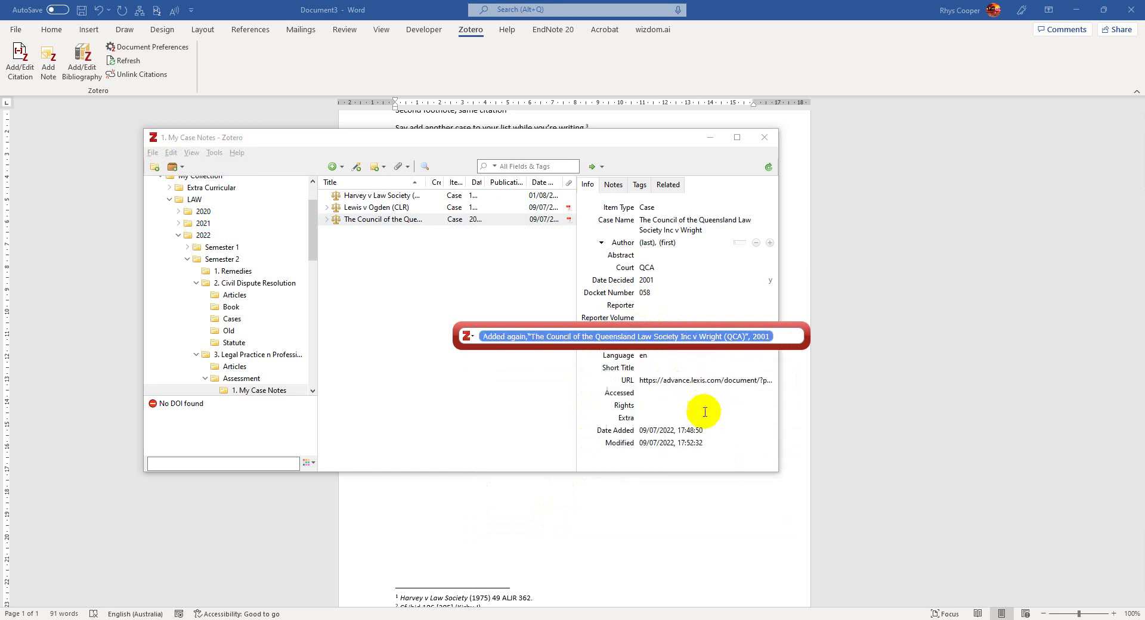
{"action": "key", "text": "Return"}
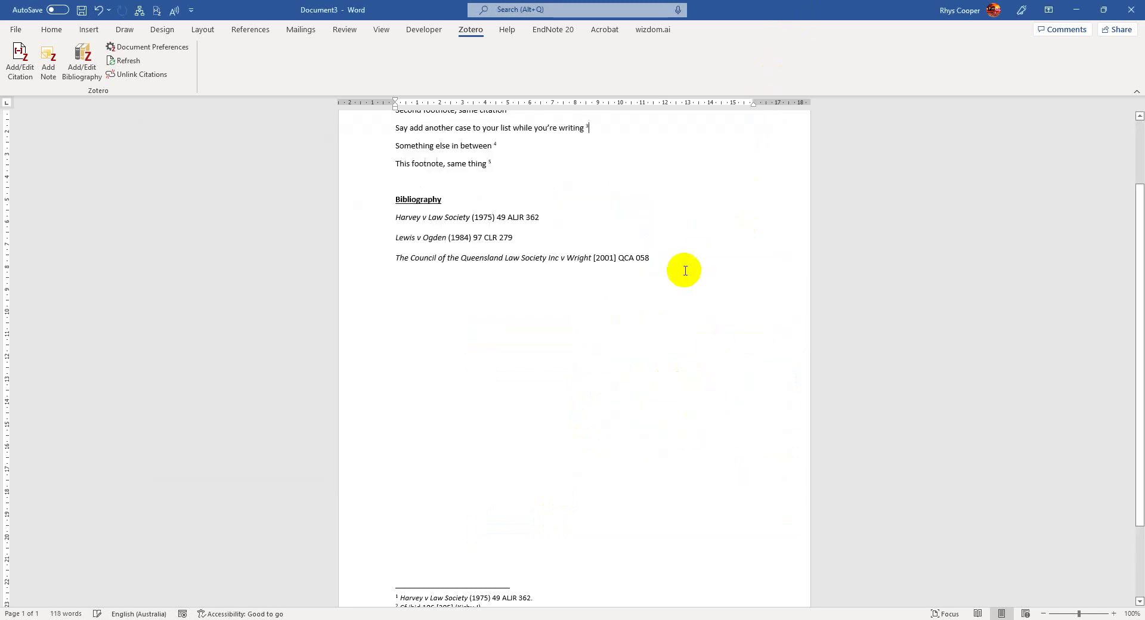
Check the footnotes' numbering and citations and the bibliography entries after adding the new case
{"action": "scroll", "coordinate": [689, 277], "scroll_direction": "down", "scroll_amount": 5}
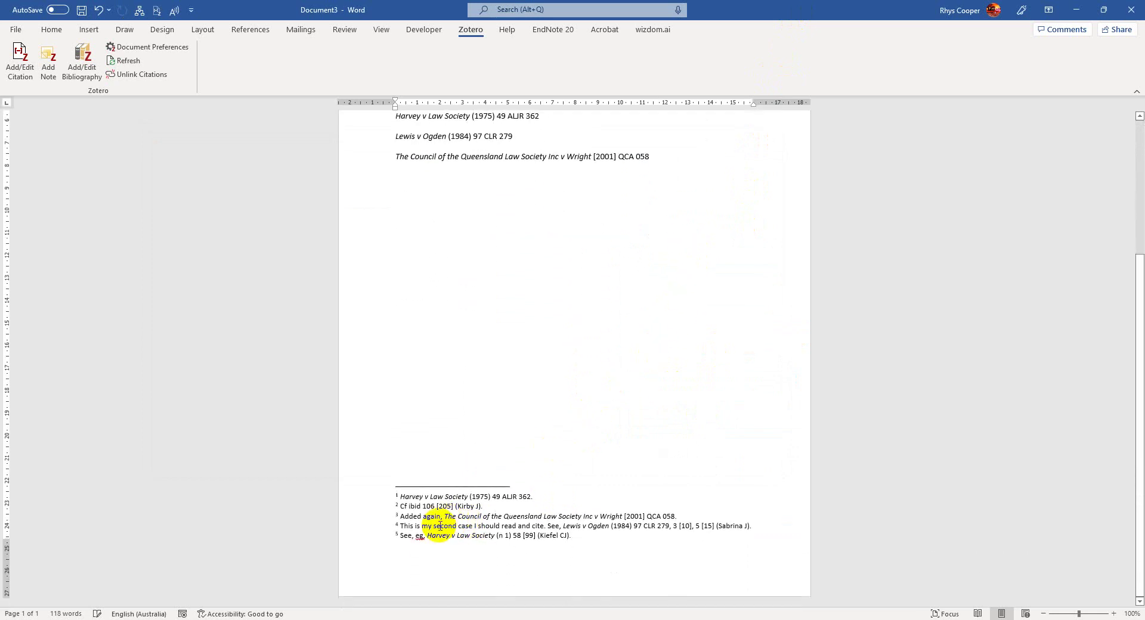
{"action": "scroll", "coordinate": [668, 522], "scroll_direction": "up", "scroll_amount": 5}
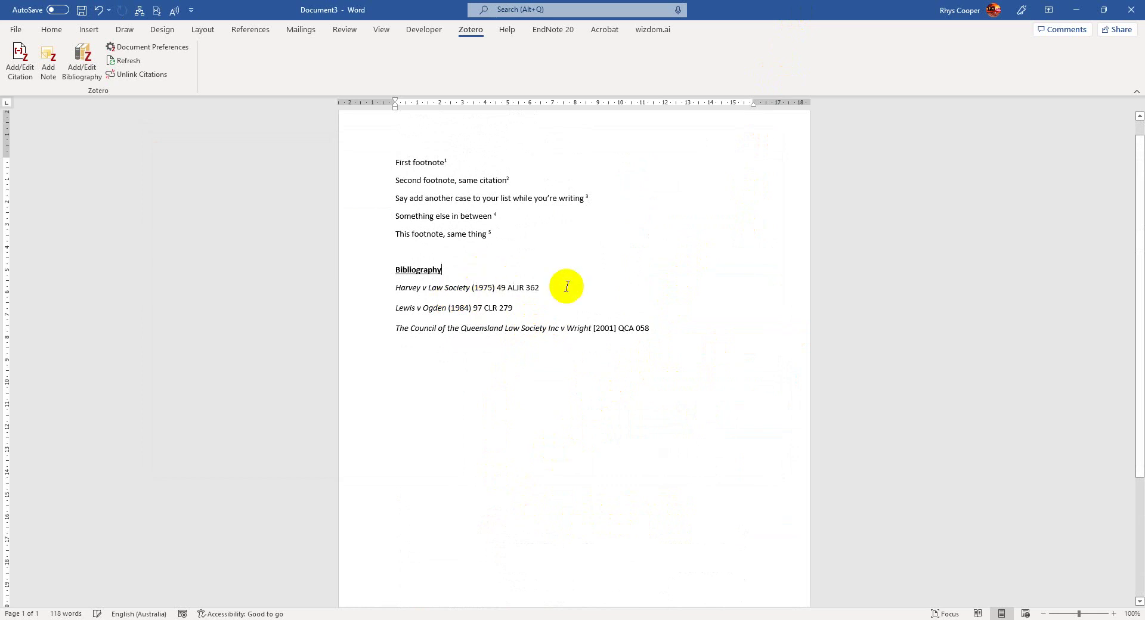
{"action": "left_click_drag", "start_coordinate": [567, 286], "coordinate": [689, 334]}
{"action": "left_click", "coordinate": [625, 192]}
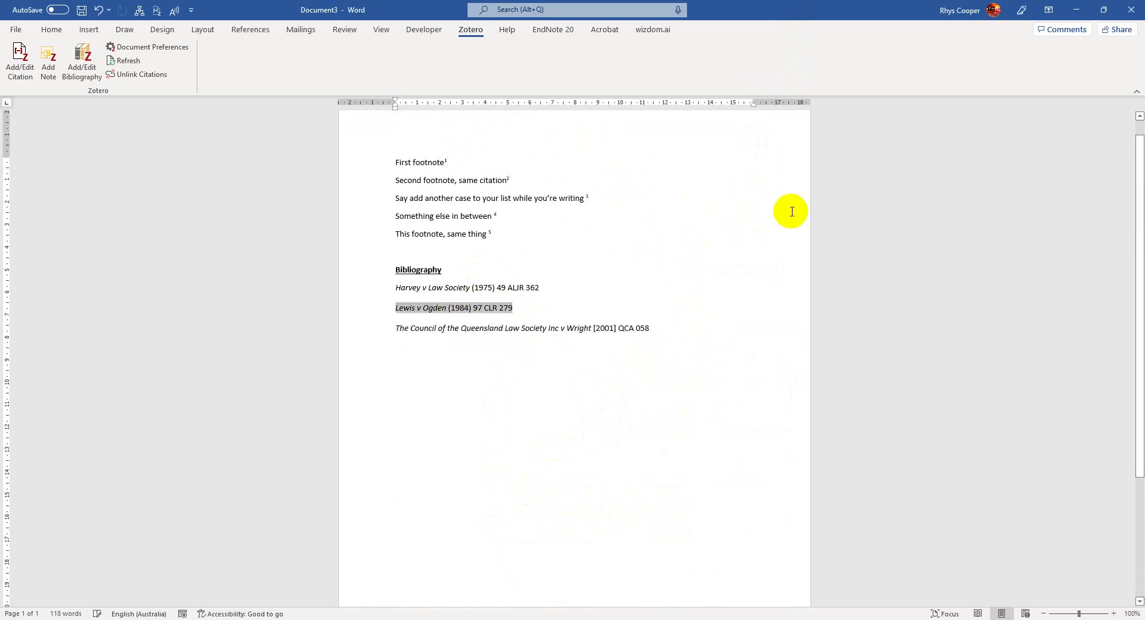
{"action": "key", "text": "Up"}
{"action": "key", "text": "shift+Left"}
{"action": "left_click", "coordinate": [672, 234]}
{"action": "scroll", "coordinate": [680, 235], "scroll_direction": "down", "scroll_amount": 5}
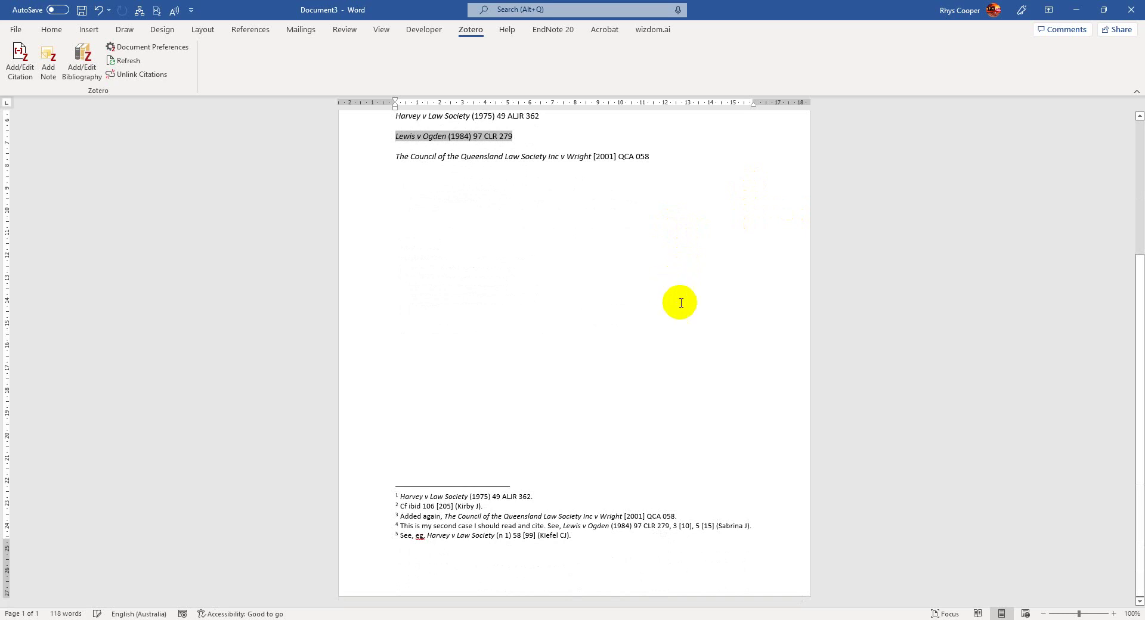
{"action": "scroll", "coordinate": [695, 318], "scroll_direction": "up", "scroll_amount": 3}
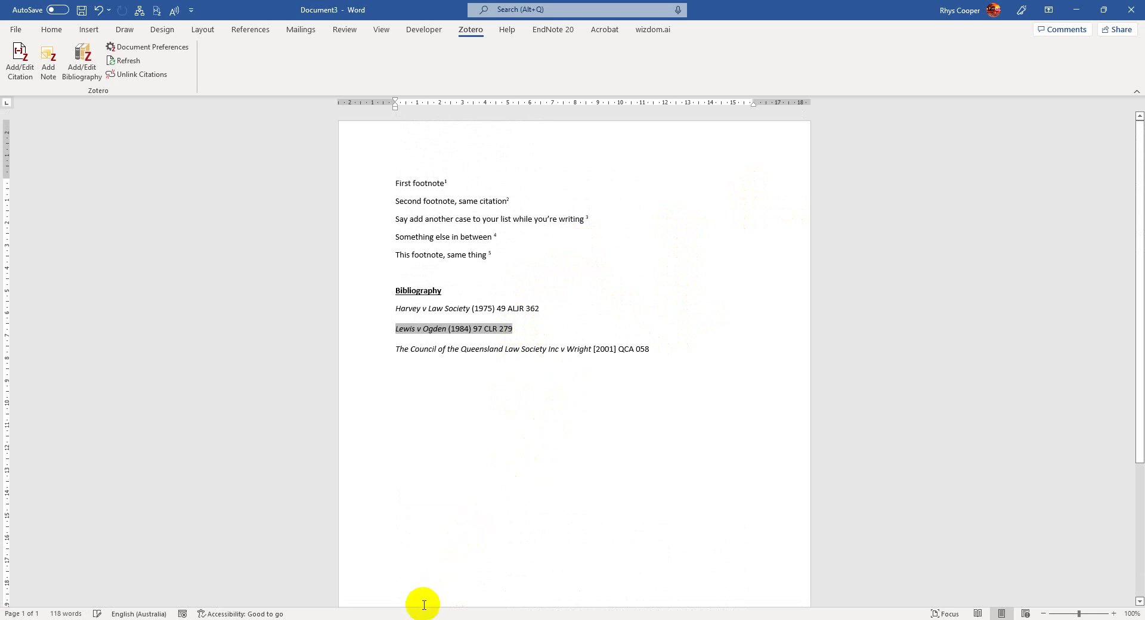
Switch to Zotero, maximise its window, and examine the citation details of the Queensland Law Society v Wright and Harvey v Law Society cases
{"action": "left_click", "coordinate": [425, 573]}
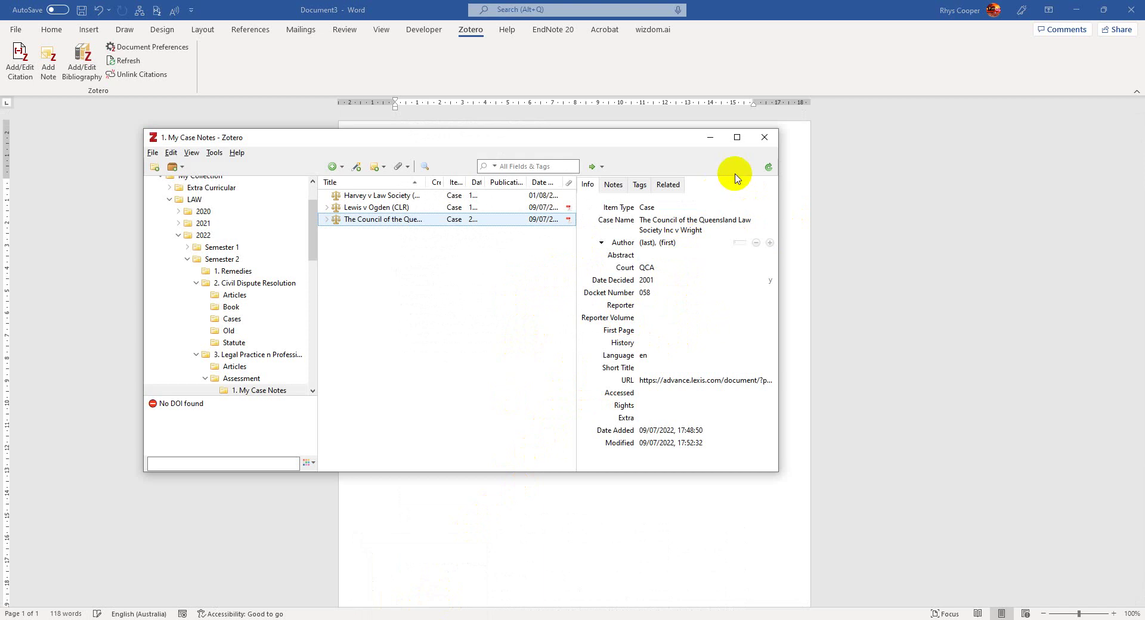
{"action": "left_click", "coordinate": [737, 137]}
{"action": "left_click", "coordinate": [1093, 109]}
{"action": "left_click", "coordinate": [1032, 172]}
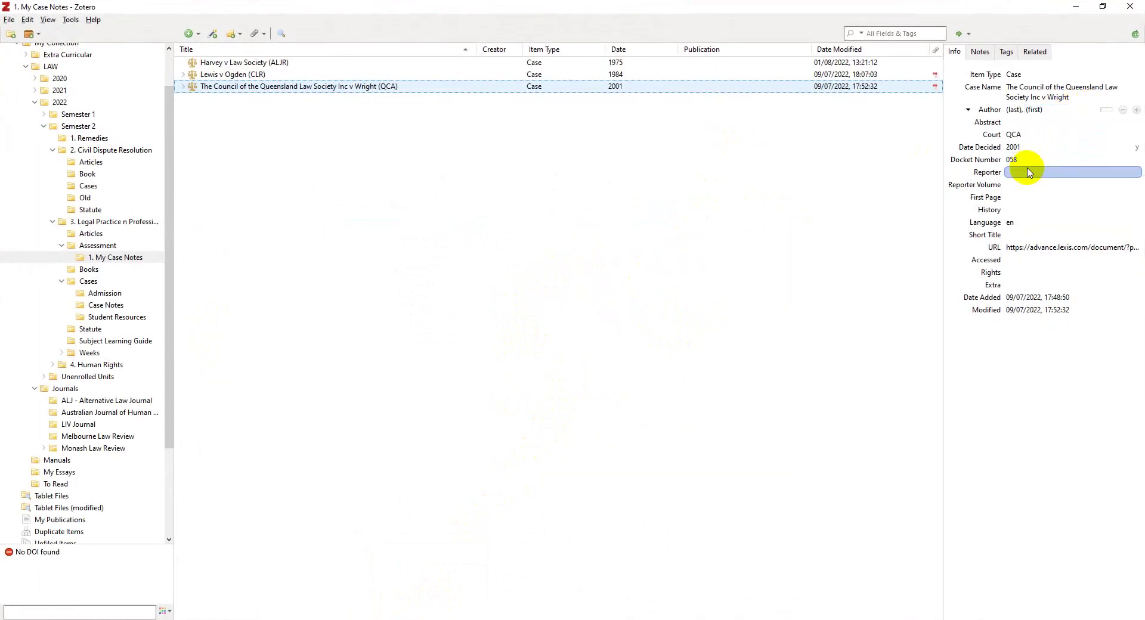
{"action": "left_click", "coordinate": [1036, 158]}
{"action": "left_click", "coordinate": [1027, 150]}
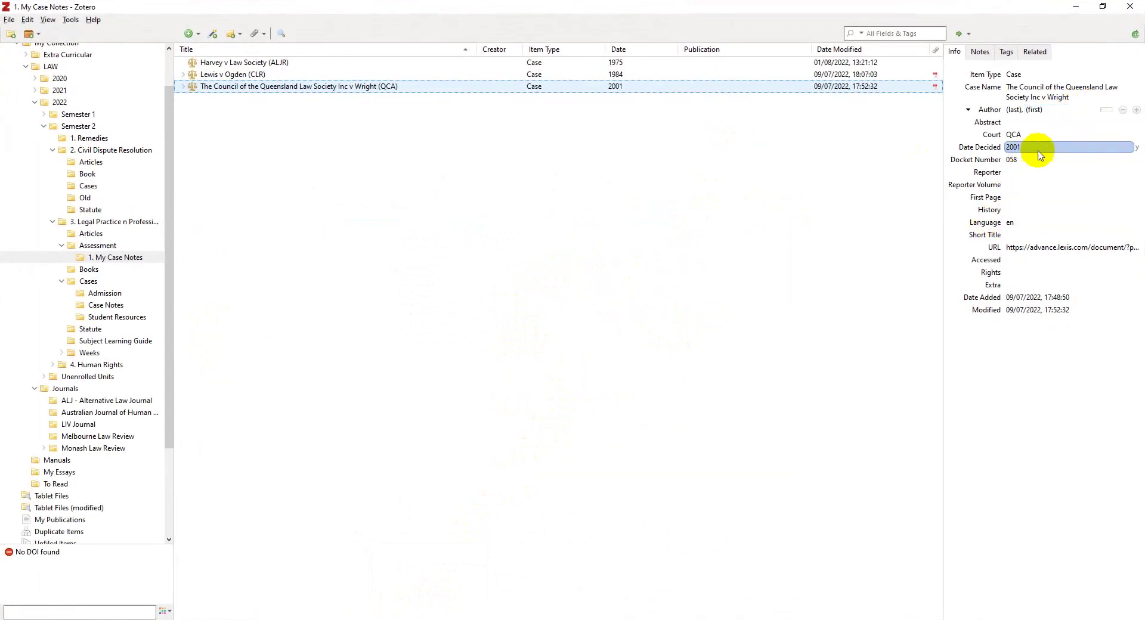
{"action": "key", "text": "Return"}
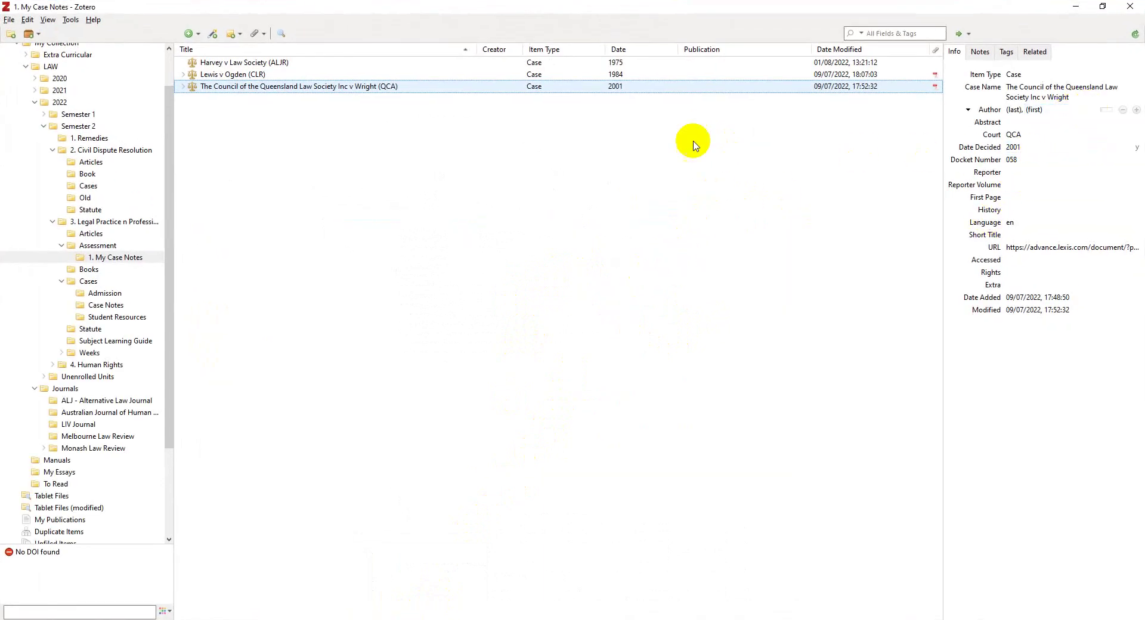
{"action": "left_click", "coordinate": [481, 79]}
{"action": "left_click", "coordinate": [473, 63]}
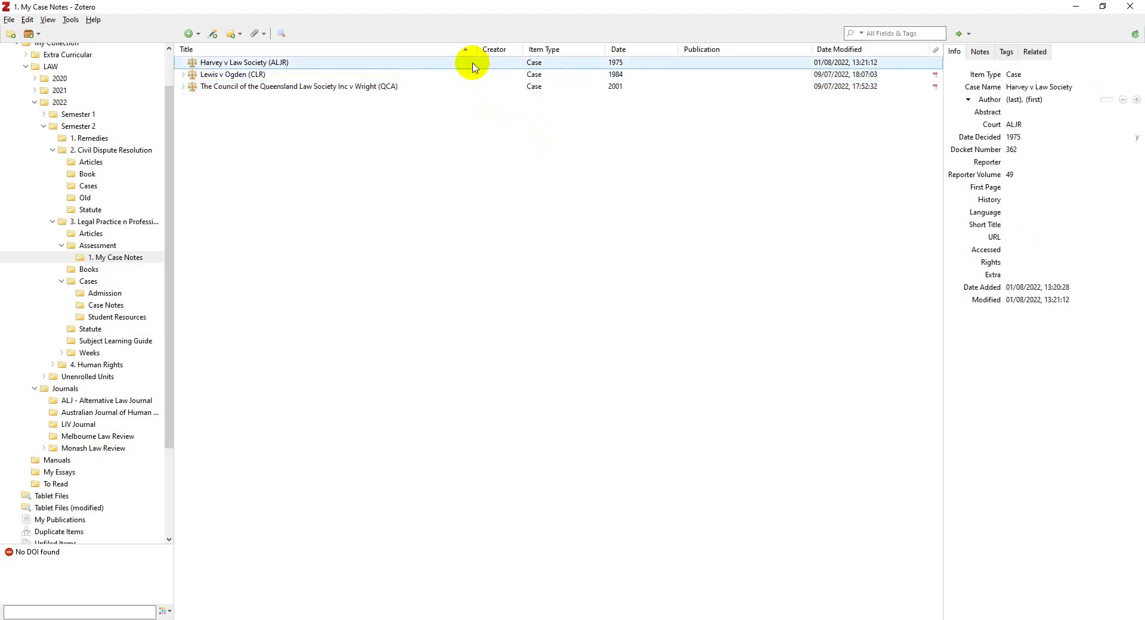
{"action": "left_click", "coordinate": [433, 86]}
{"action": "left_click", "coordinate": [1041, 148]}
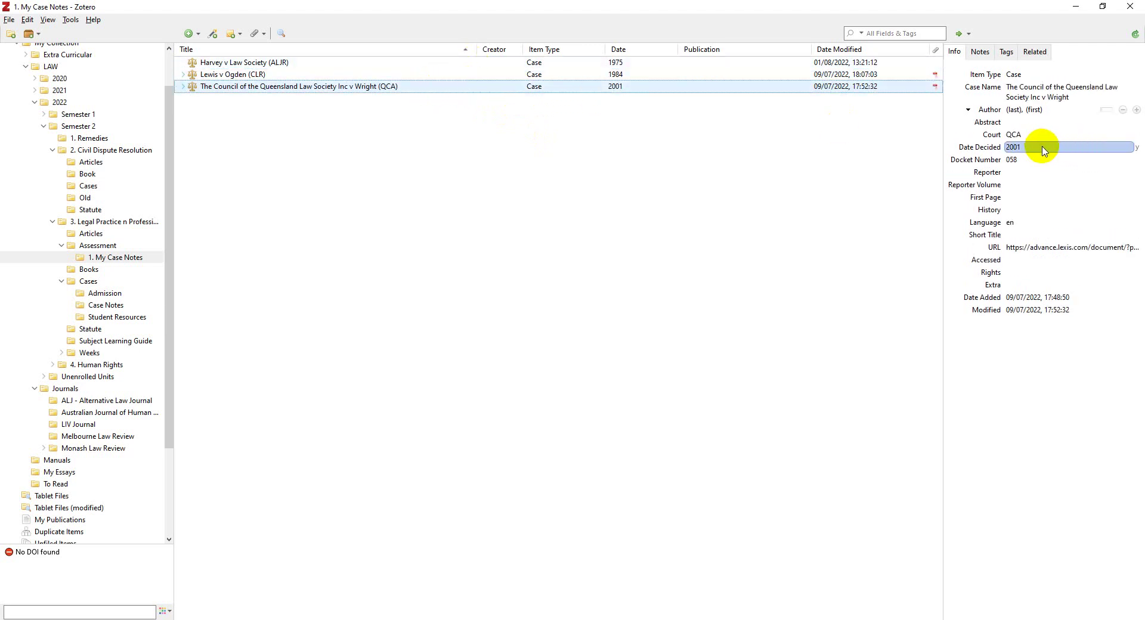